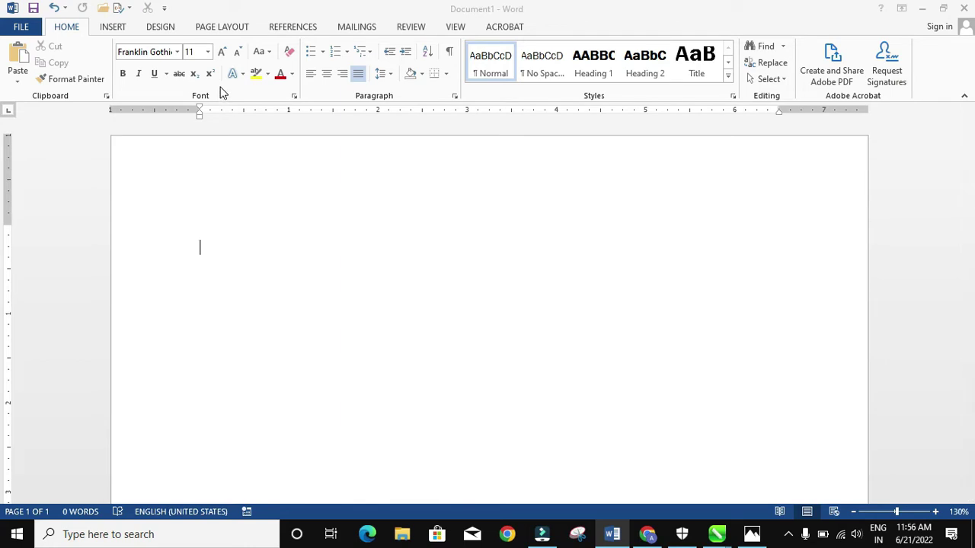
Enter 0 for the top, bottom, left and right margins in Custom Margins and apply.
click(220, 28)
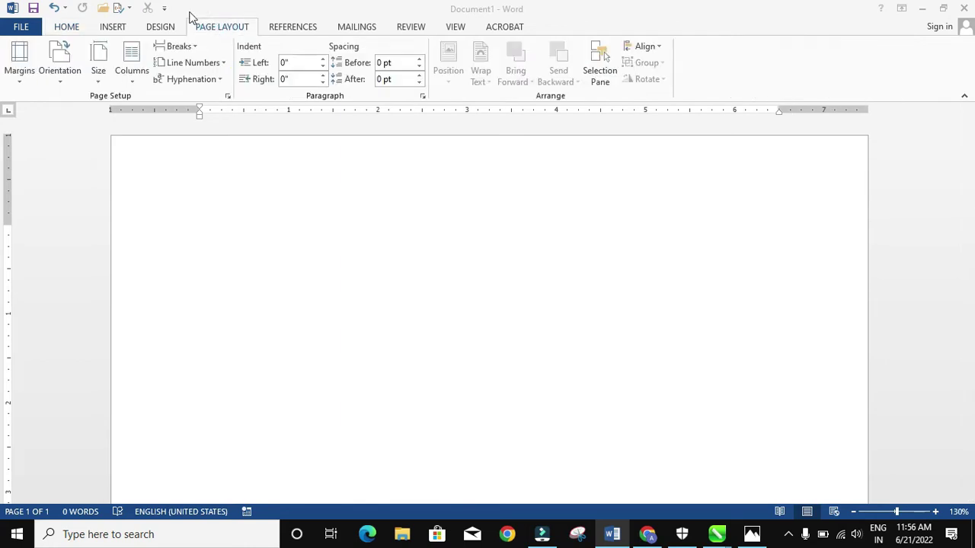
click(22, 85)
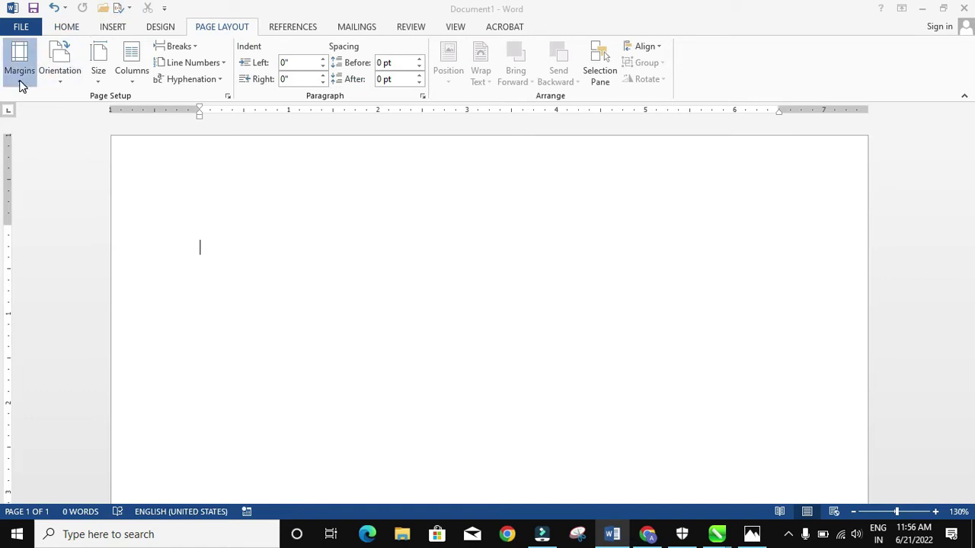
click(88, 387)
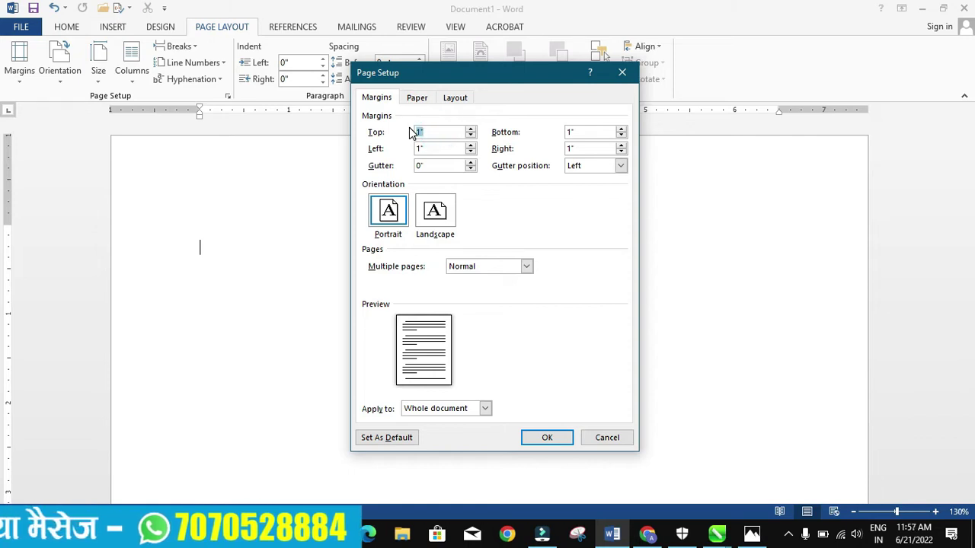
text(0)
key(Tab)
text(0)
key(Tab)
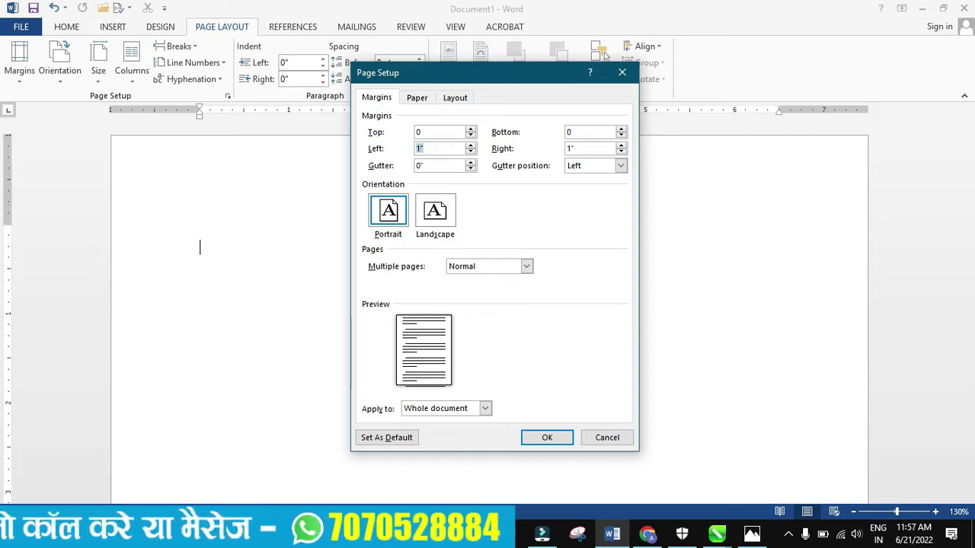
text(0)
key(Tab)
text(0)
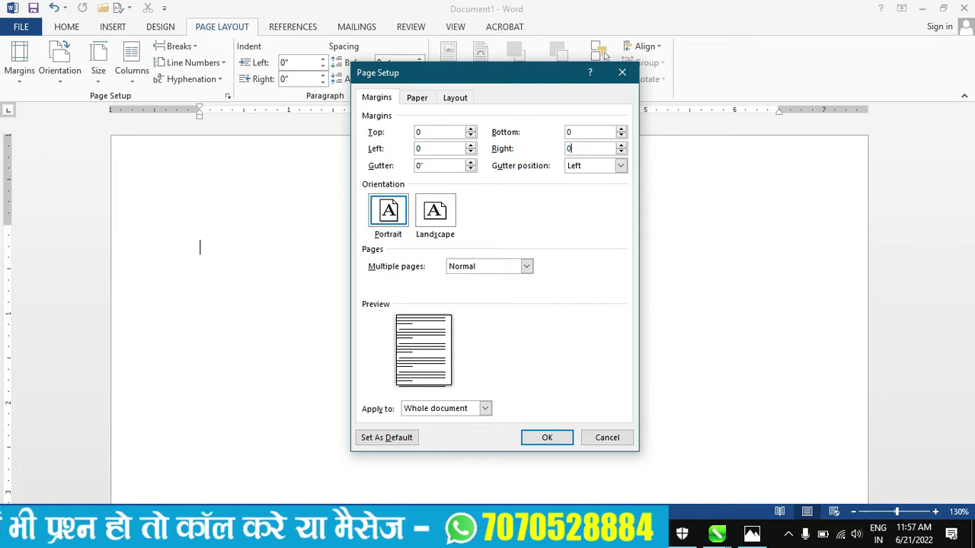
click(535, 437)
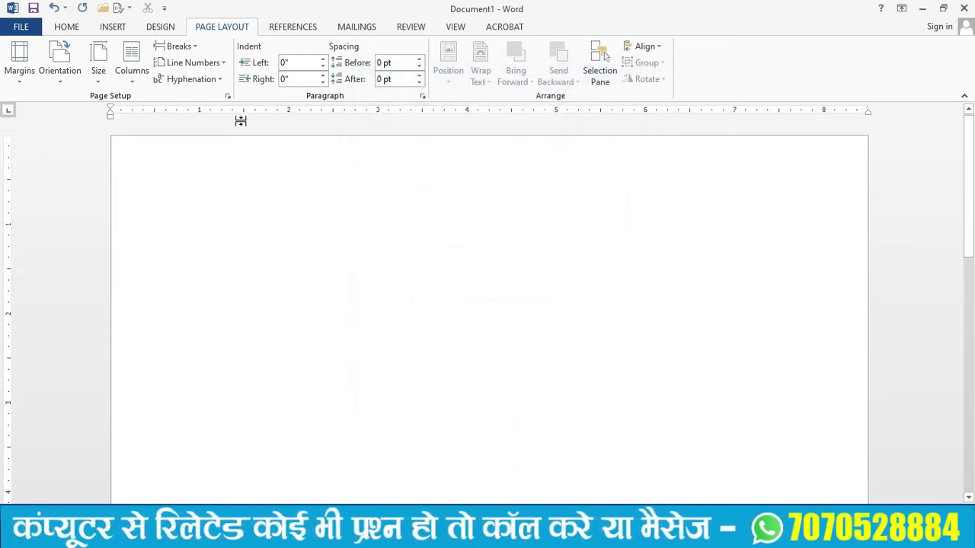
Give the page a custom paper size of width 3.4 and height 2.2 inches.
click(99, 67)
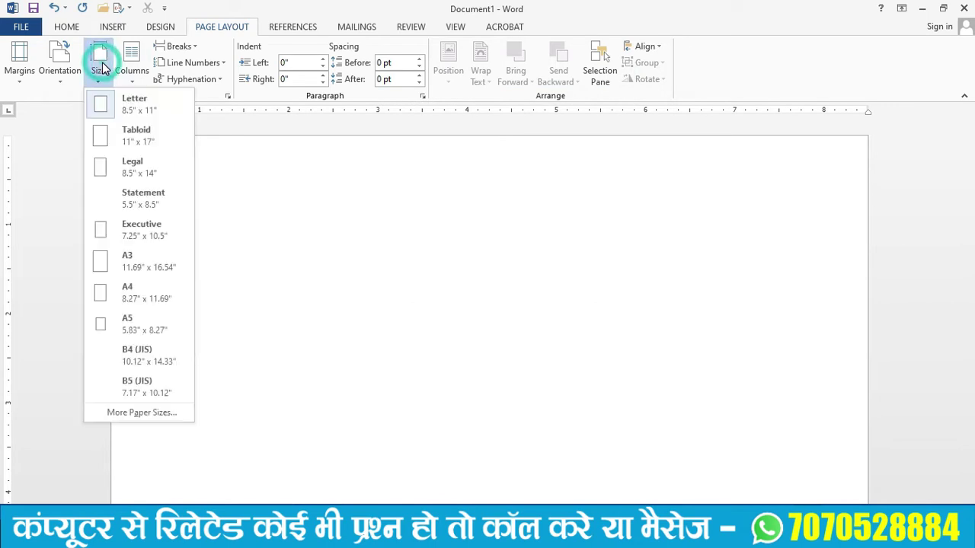
click(137, 415)
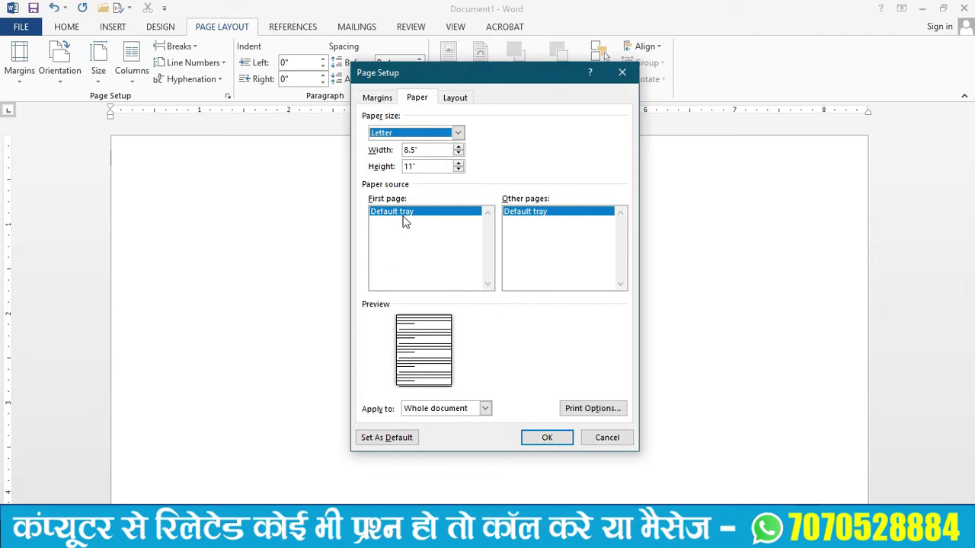
drag(427, 150, 400, 150)
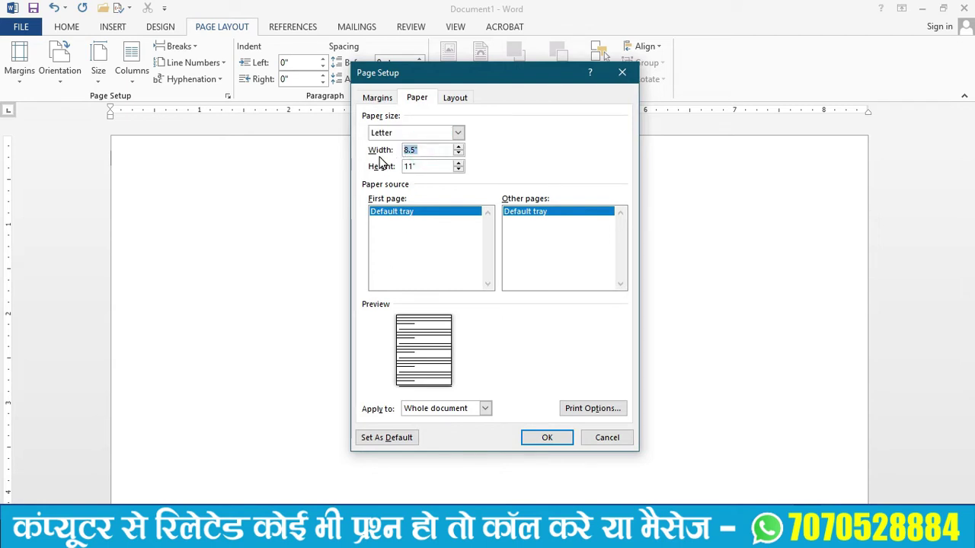
text(3.4)
key(Tab)
text(2)
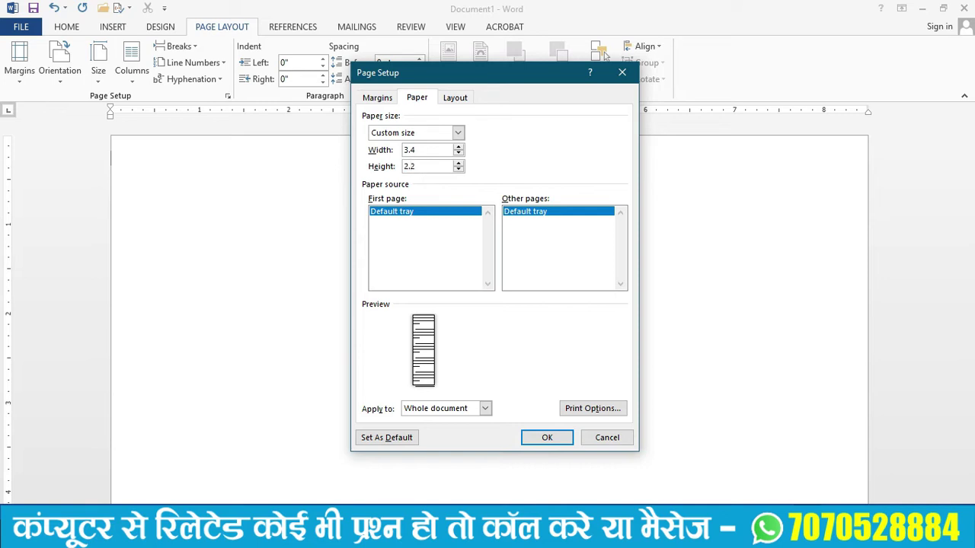
key(Return)
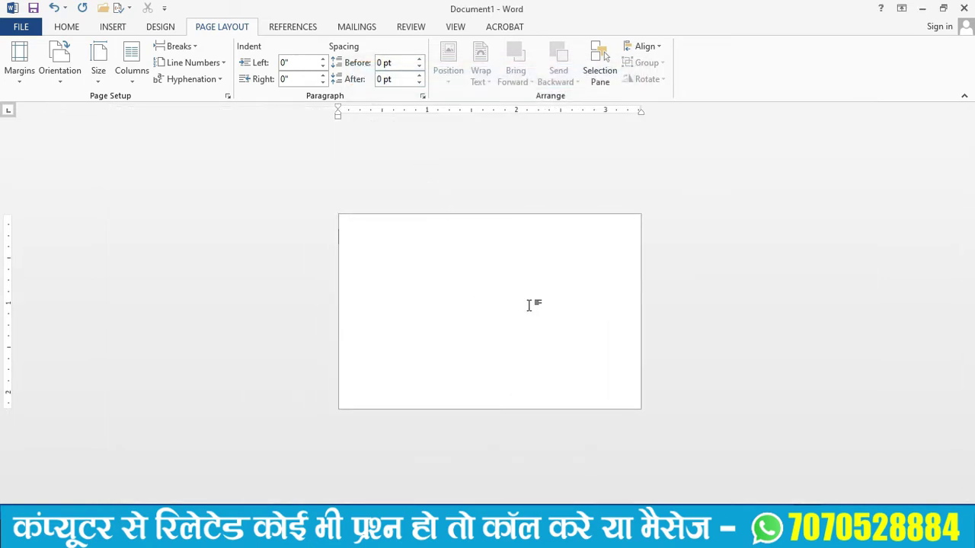
ctrl+scroll(525, 305, up, 2)
ctrl+scroll(526, 305, down, 2)
ctrl+scroll(542, 351, up, 2)
ctrl+scroll(559, 400, down, 2)
ctrl+scroll(562, 389, up, 2)
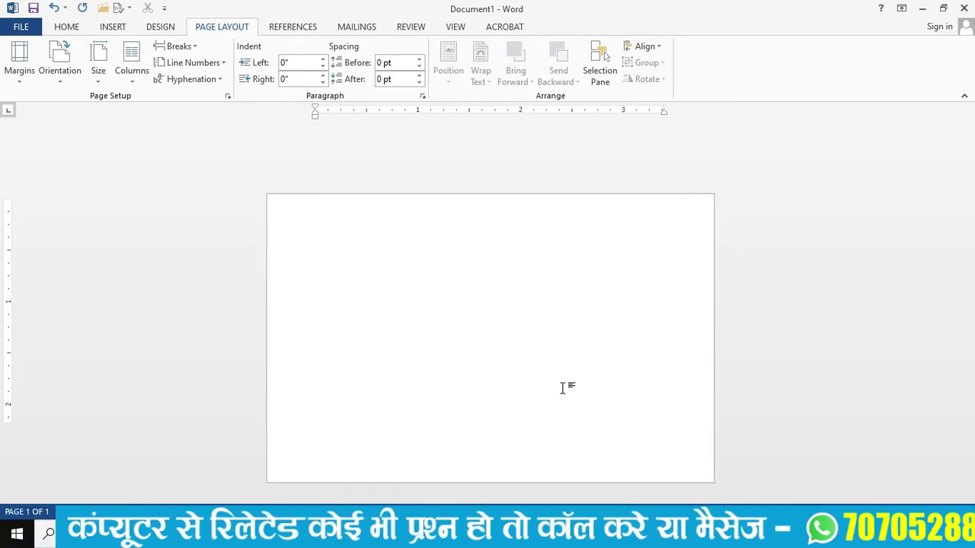
ctrl+scroll(562, 388, up, 1)
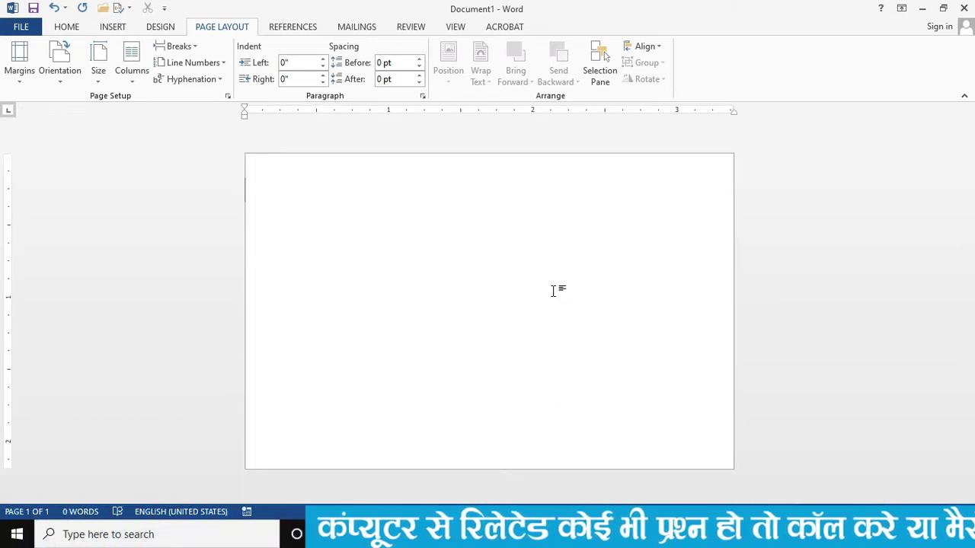
Draw a full-width rectangle across the page top, fill it dark navy and remove its outline.
click(113, 26)
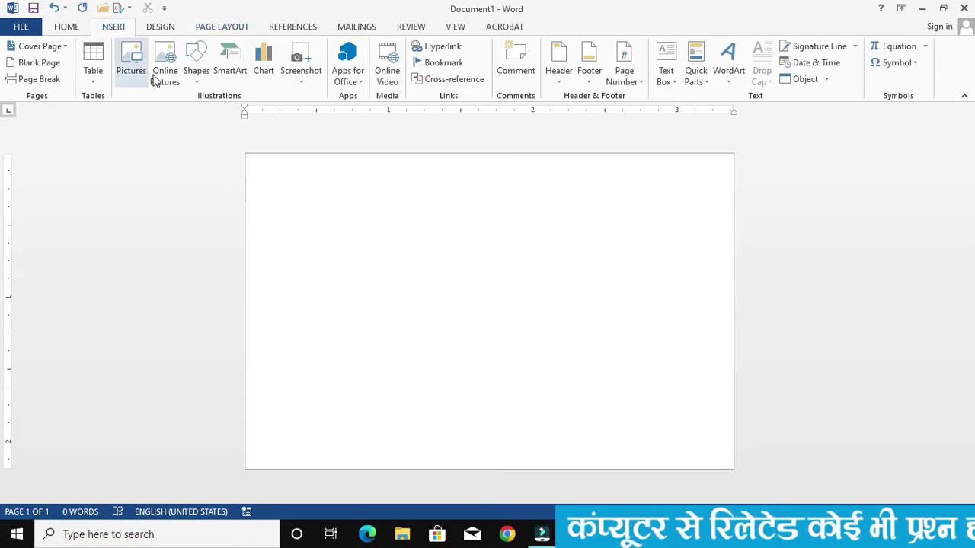
click(194, 77)
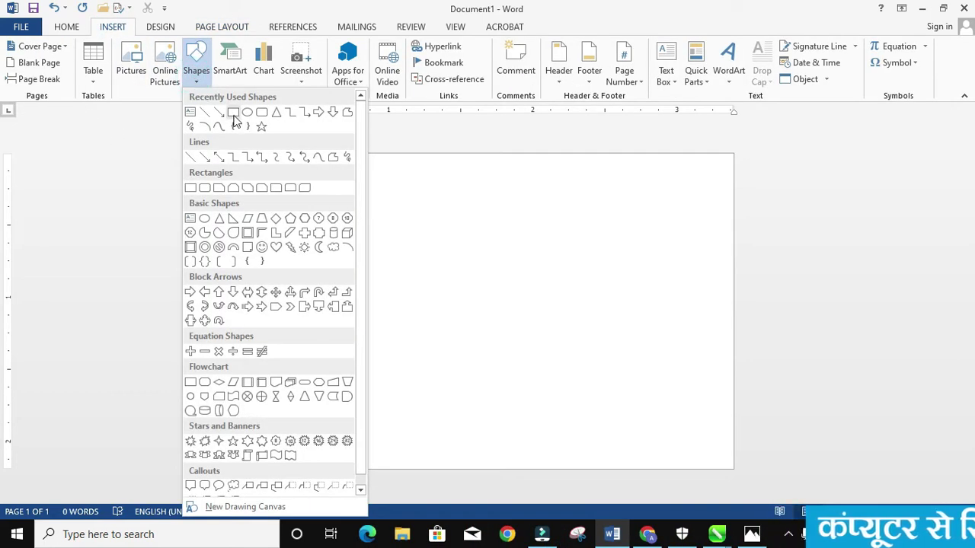
click(234, 112)
drag(244, 153, 732, 226)
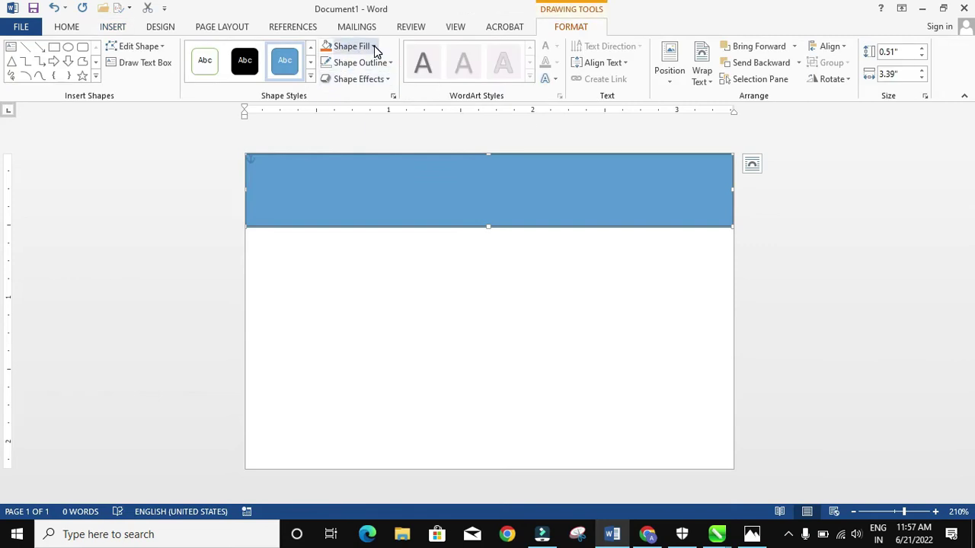
click(374, 48)
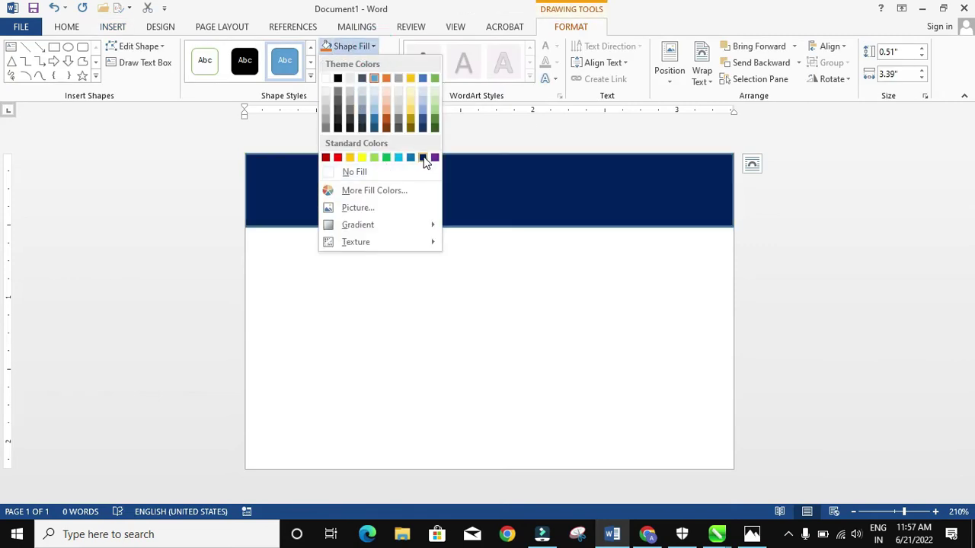
click(425, 158)
click(392, 64)
click(380, 191)
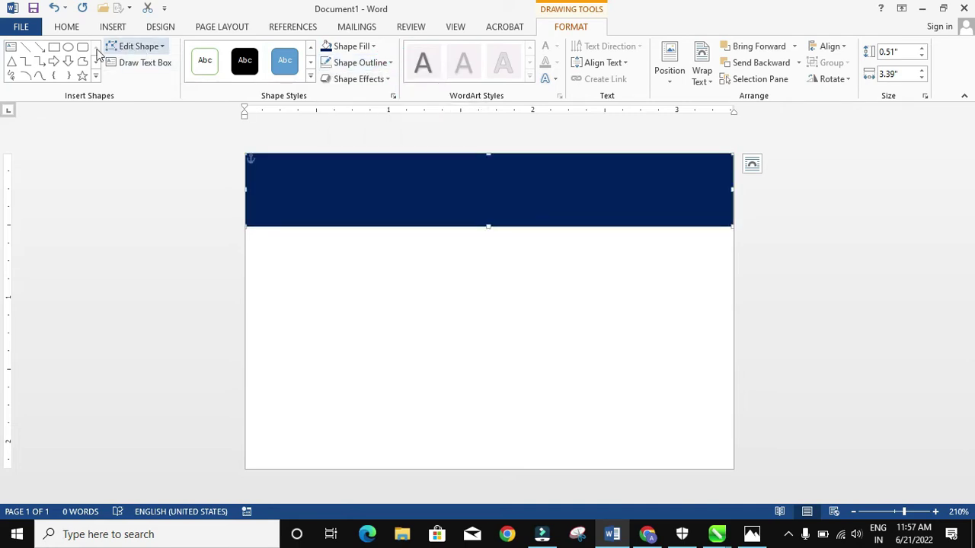
Draw a red, outline-free rectangle over the left part of the navy bar.
click(54, 47)
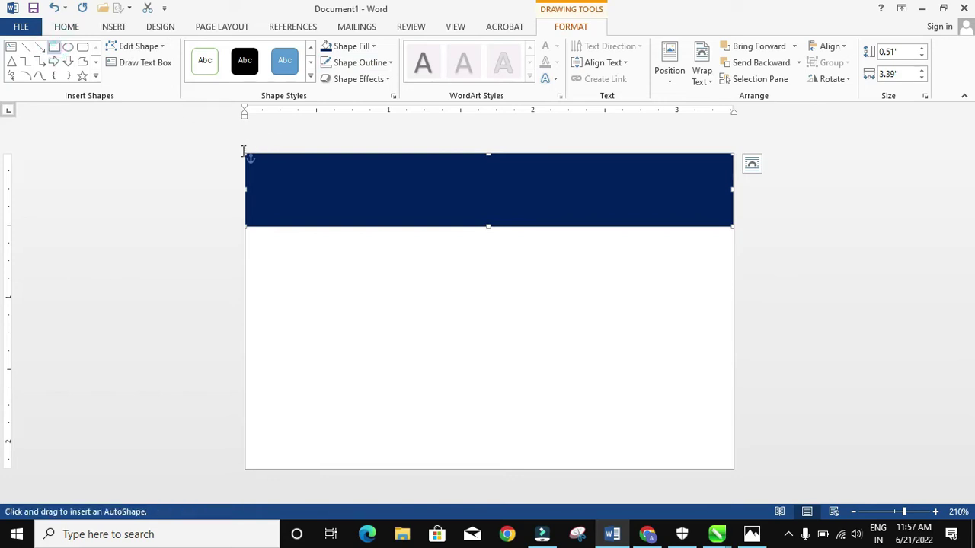
drag(247, 153, 436, 226)
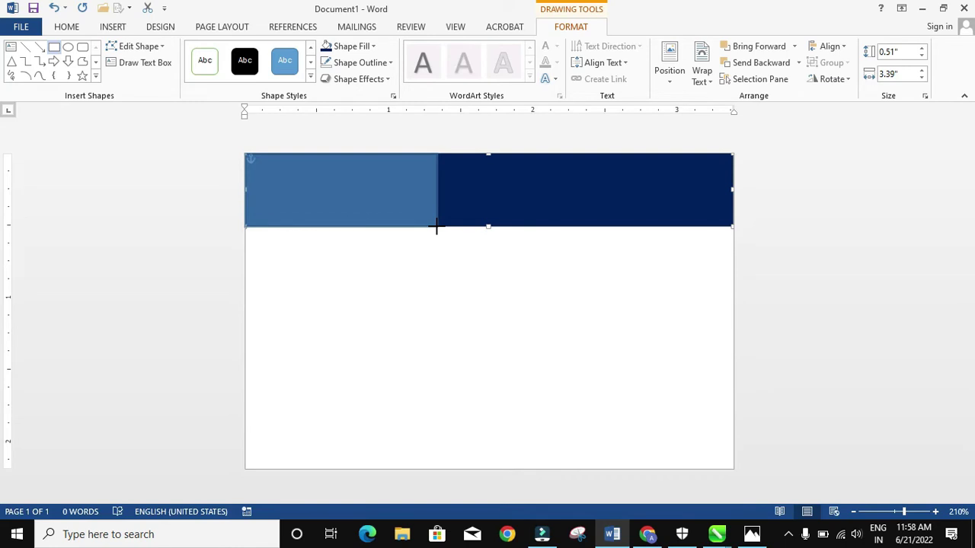
drag(437, 226, 438, 226)
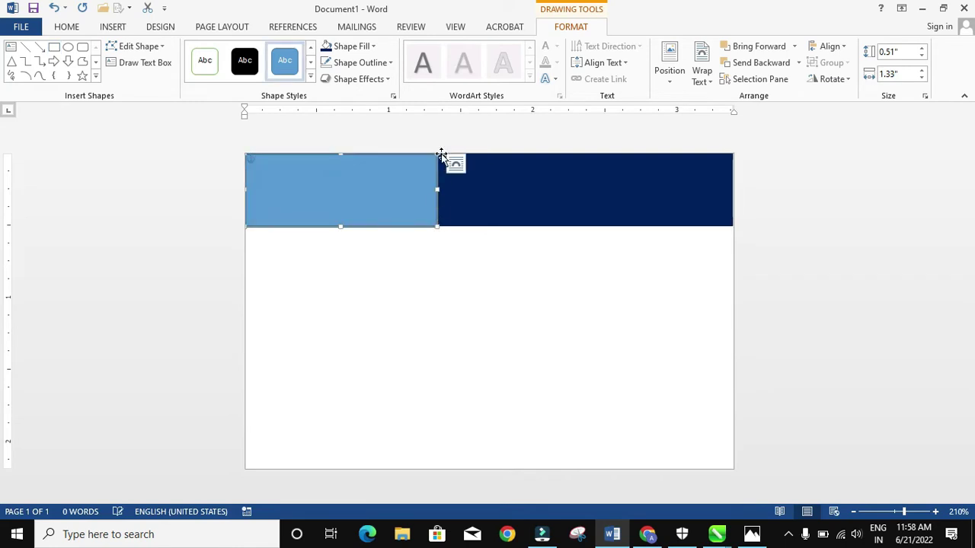
click(373, 45)
click(338, 158)
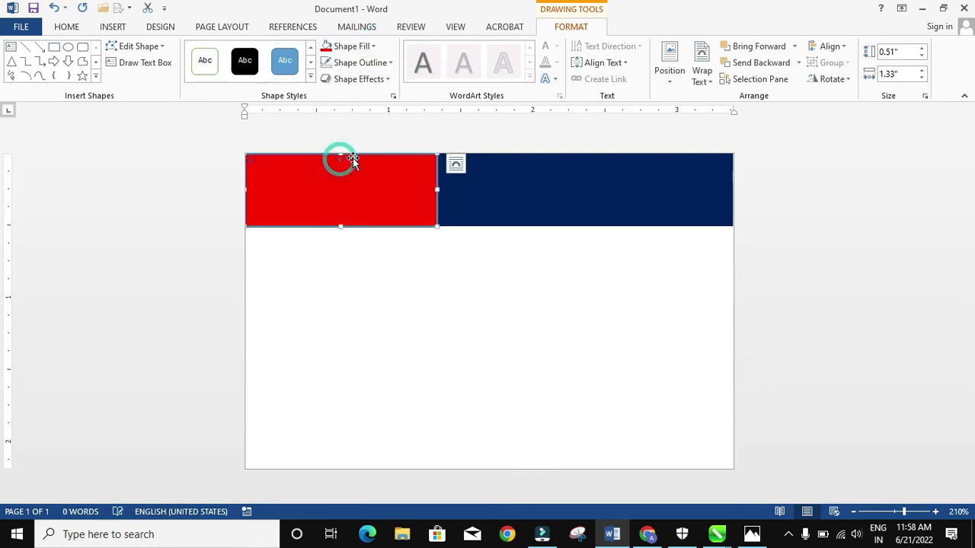
click(392, 64)
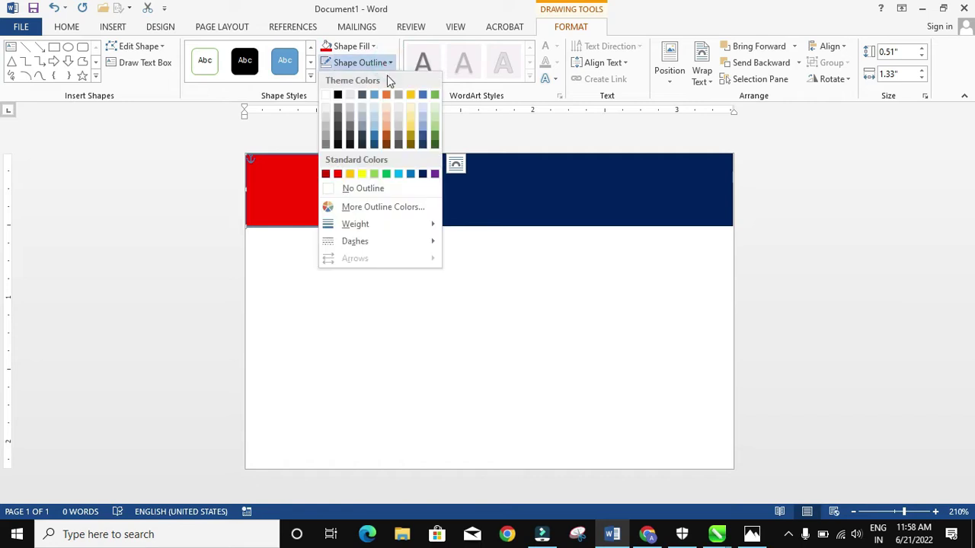
click(362, 186)
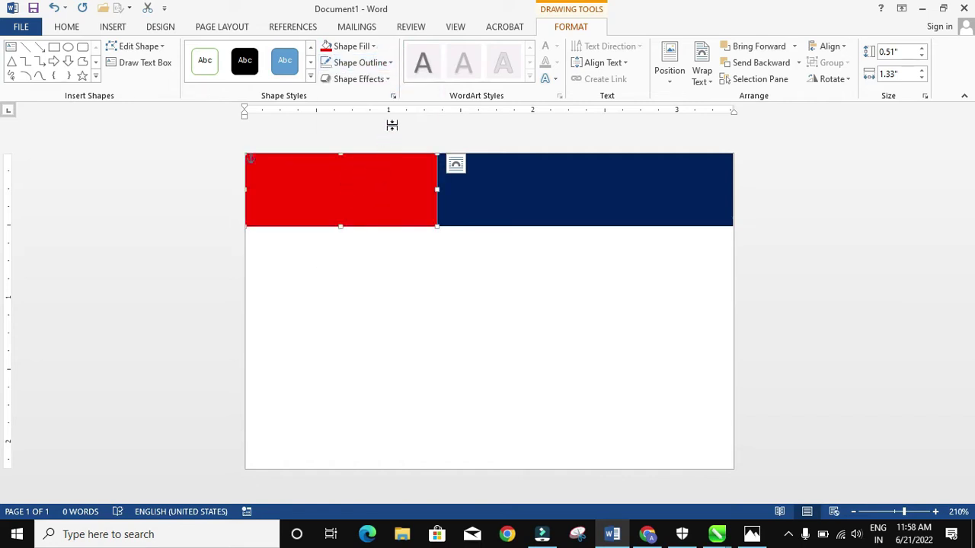
click(391, 137)
click(389, 180)
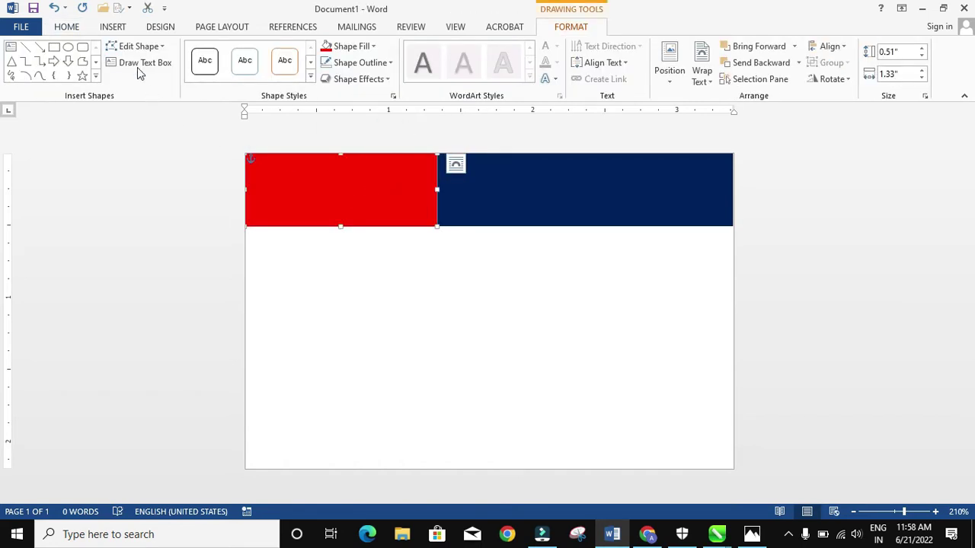
Slant the red block's right edge with Edit Points and narrow it slightly.
click(140, 48)
mouse_move(154, 64)
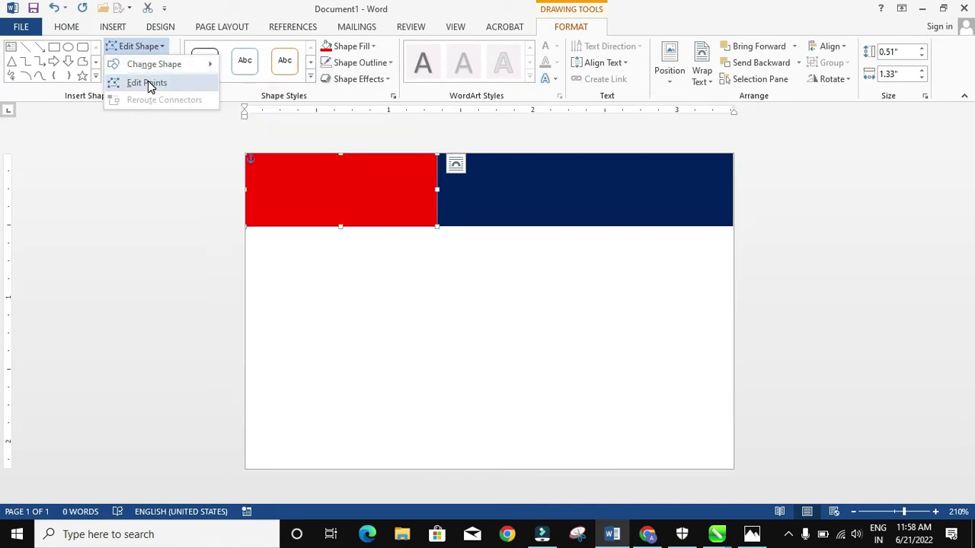
click(149, 83)
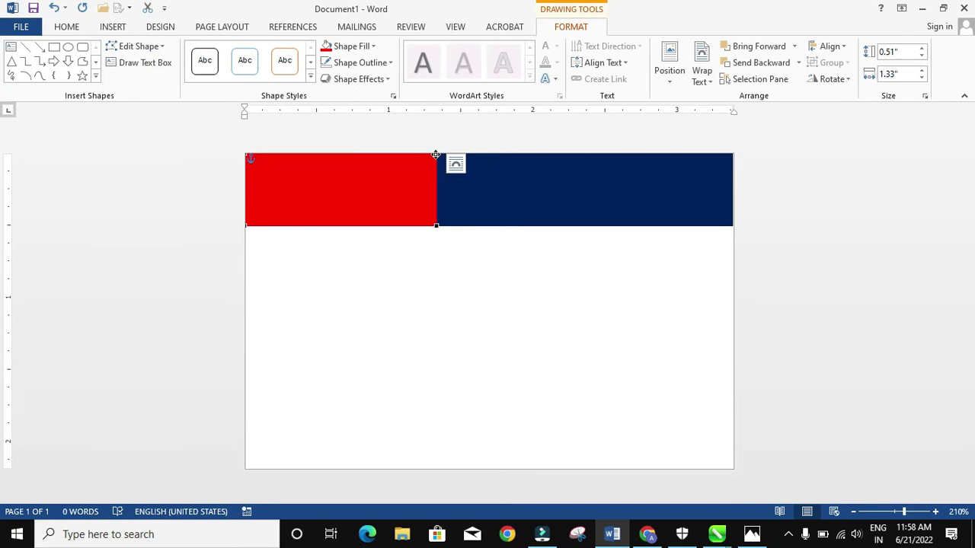
drag(435, 155, 453, 154)
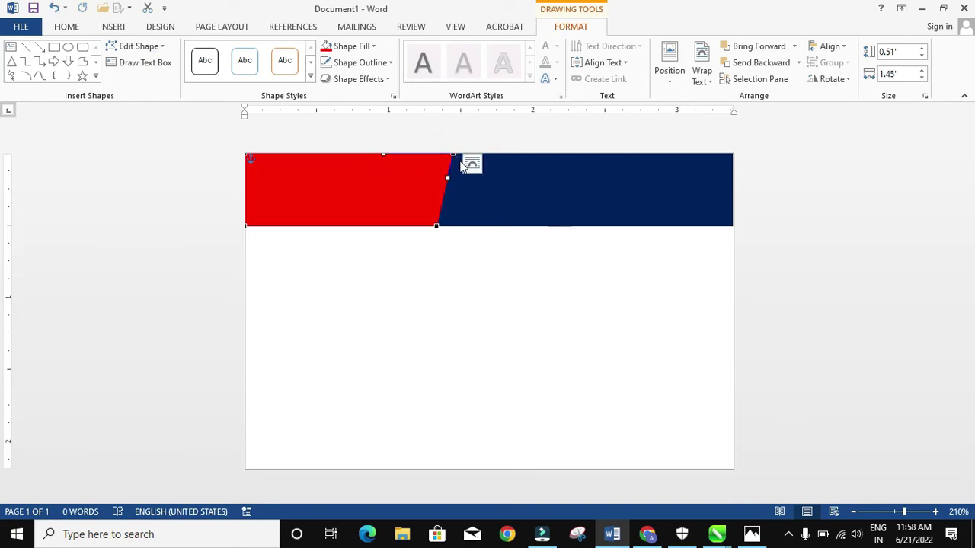
click(405, 140)
click(437, 176)
drag(453, 189, 412, 189)
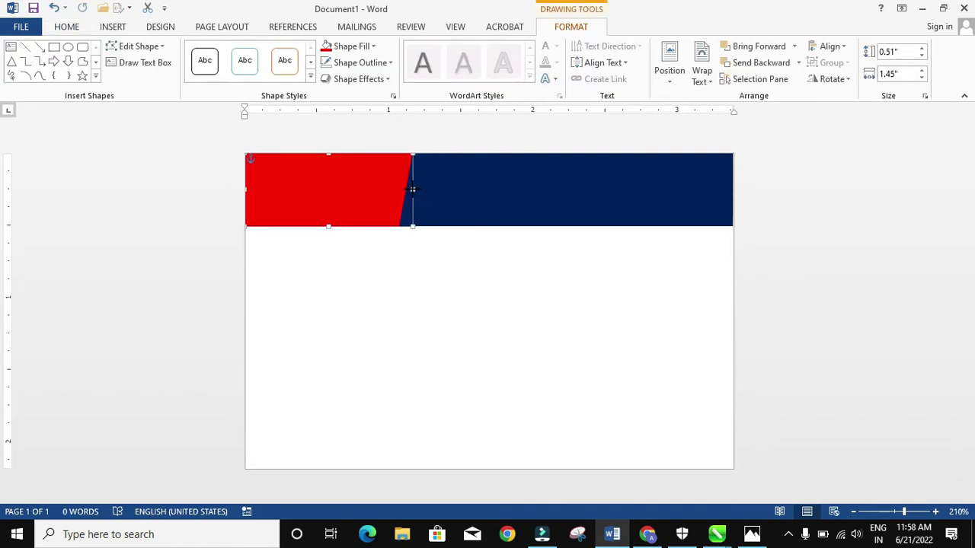
click(425, 132)
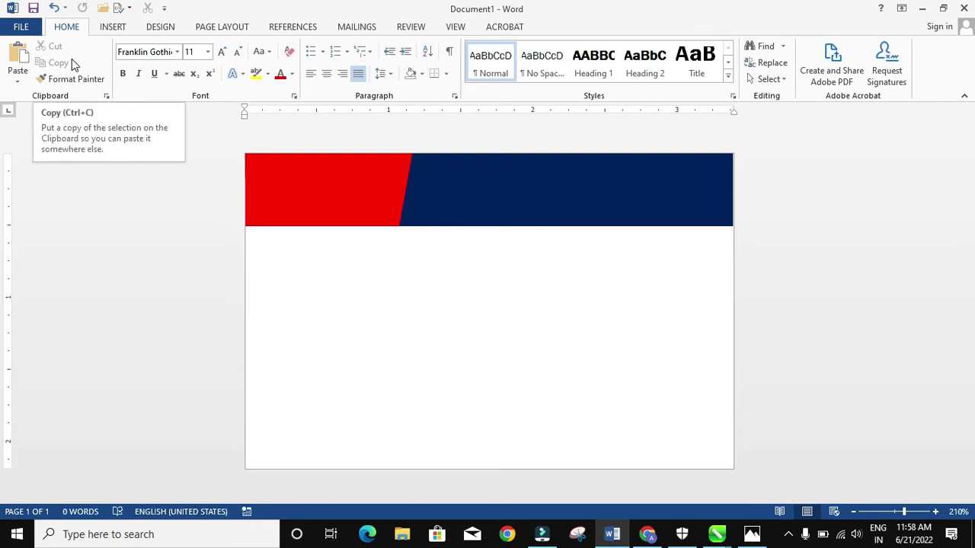
Draw a 0.78-inch light blue circle over the red header block and settle it in place.
click(115, 27)
click(198, 70)
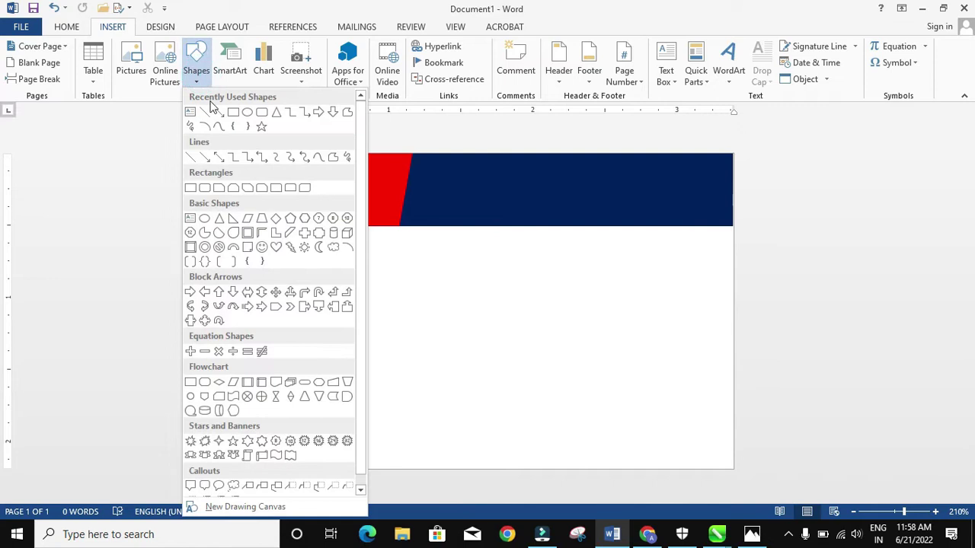
click(248, 123)
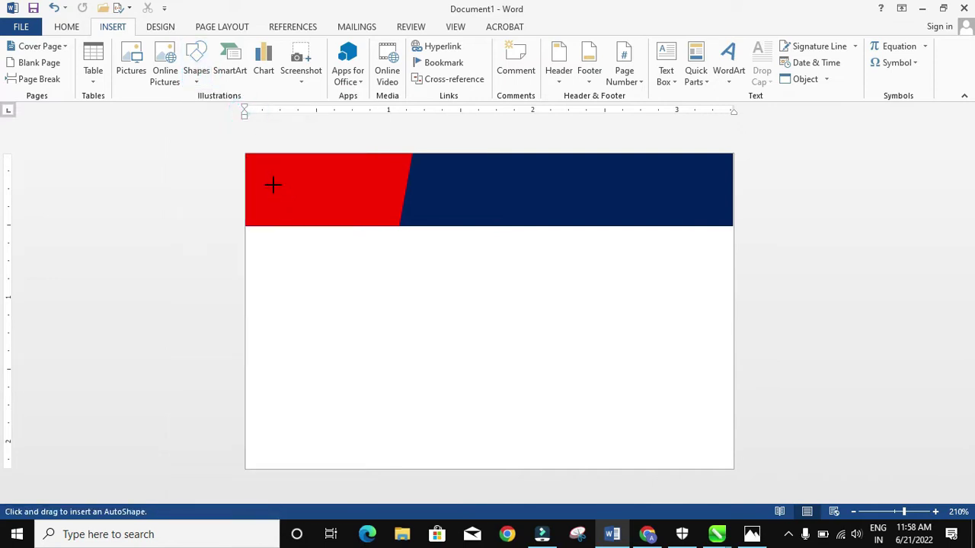
drag(272, 180, 382, 289)
drag(342, 233, 343, 238)
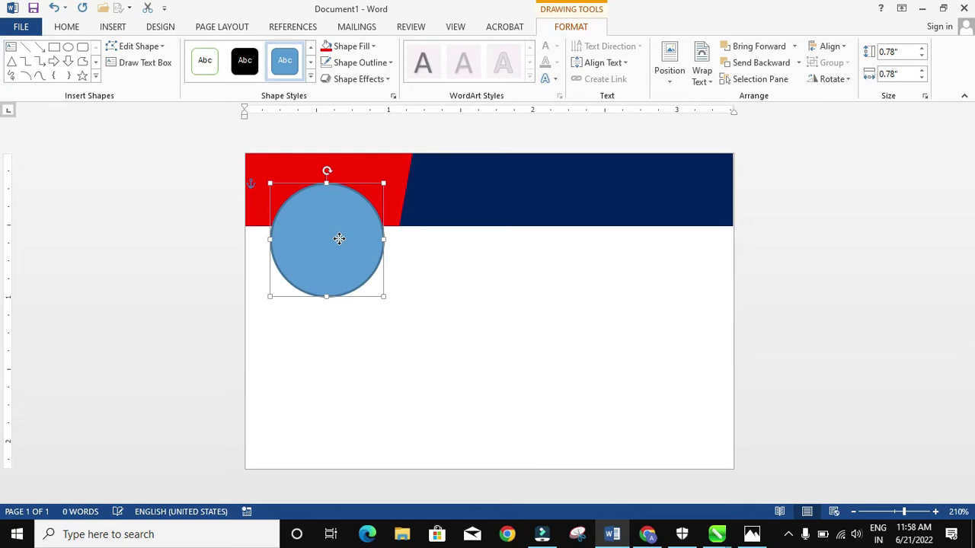
click(501, 206)
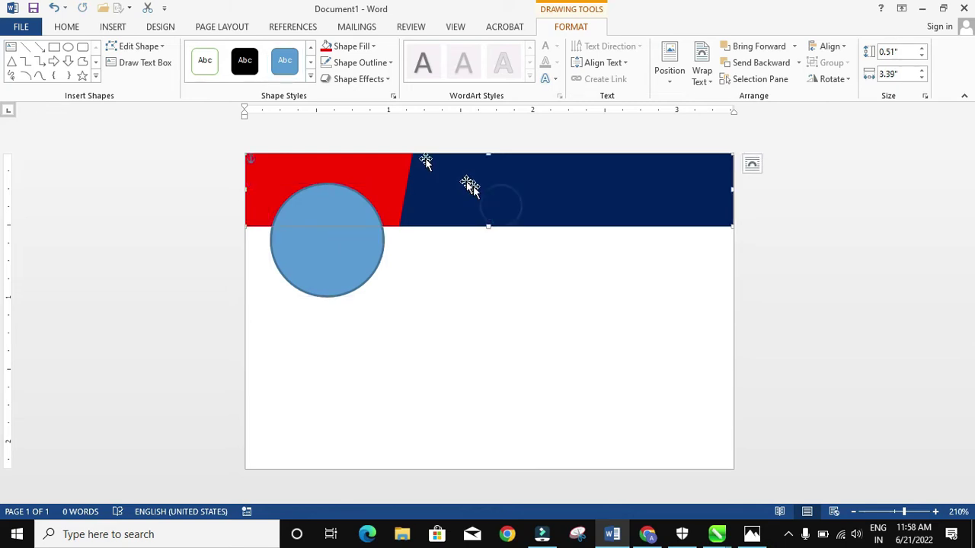
Draw a text box across the navy band and type 'Delhi Public School'.
click(109, 28)
click(195, 65)
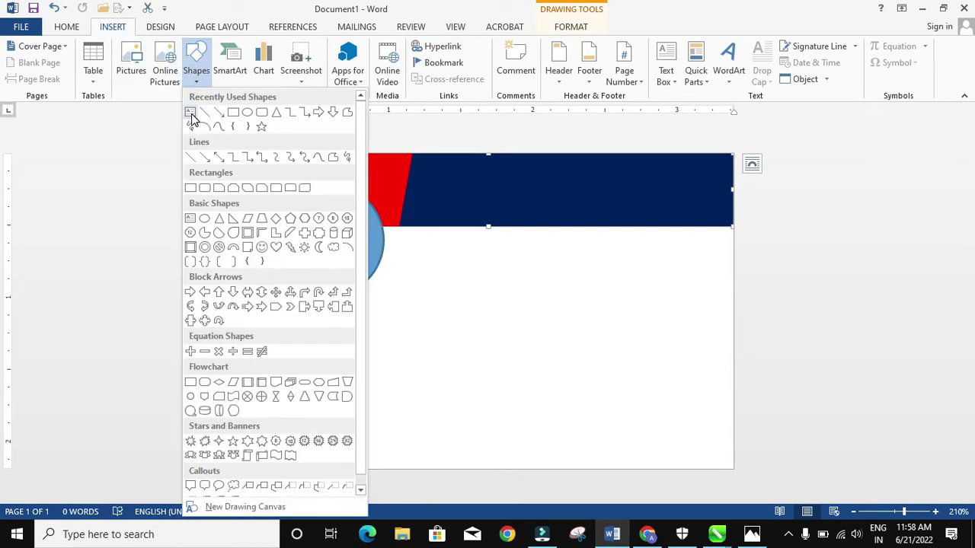
click(191, 113)
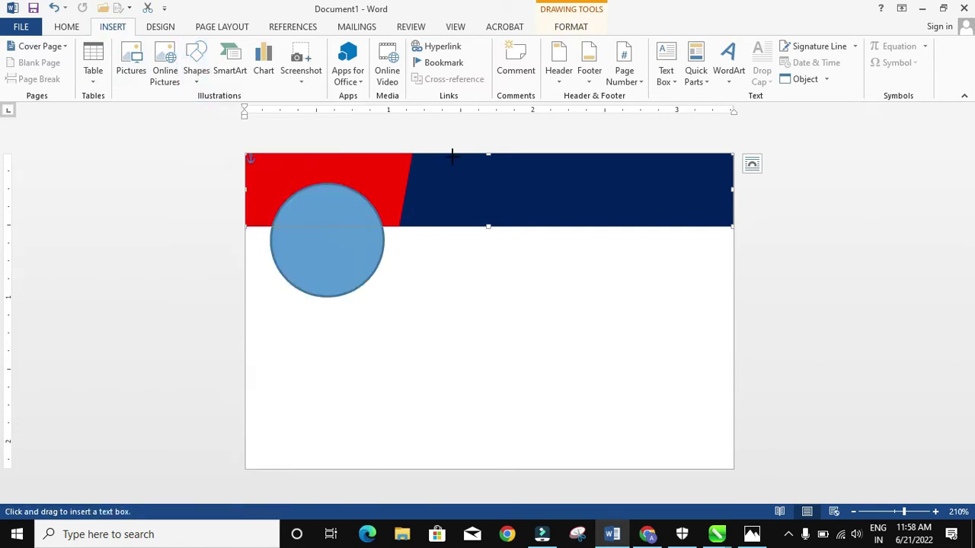
drag(421, 157, 713, 218)
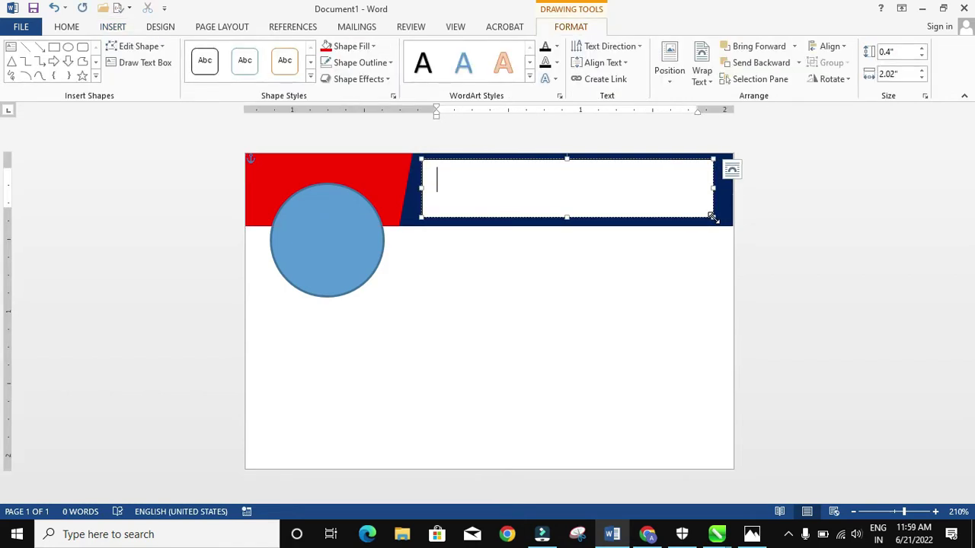
text(Delhi )
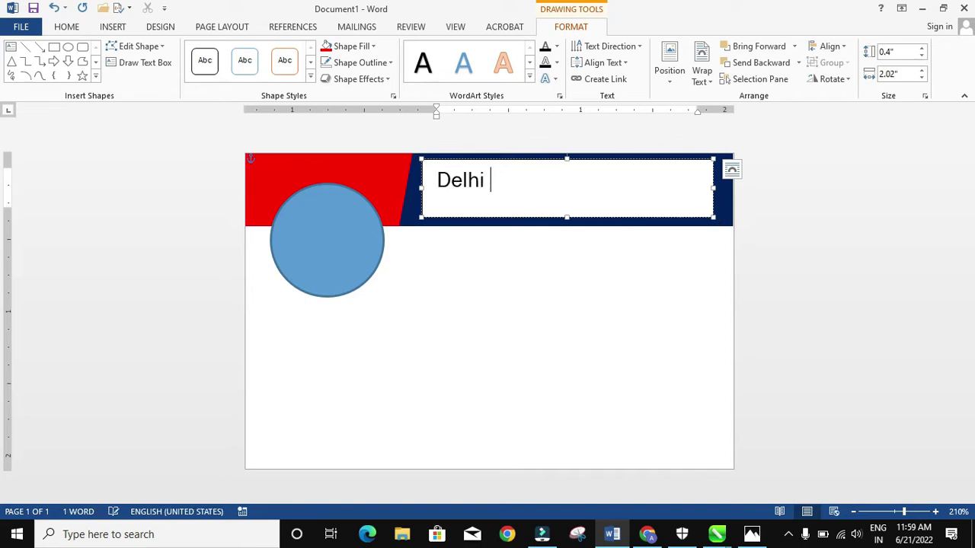
text(Public School)
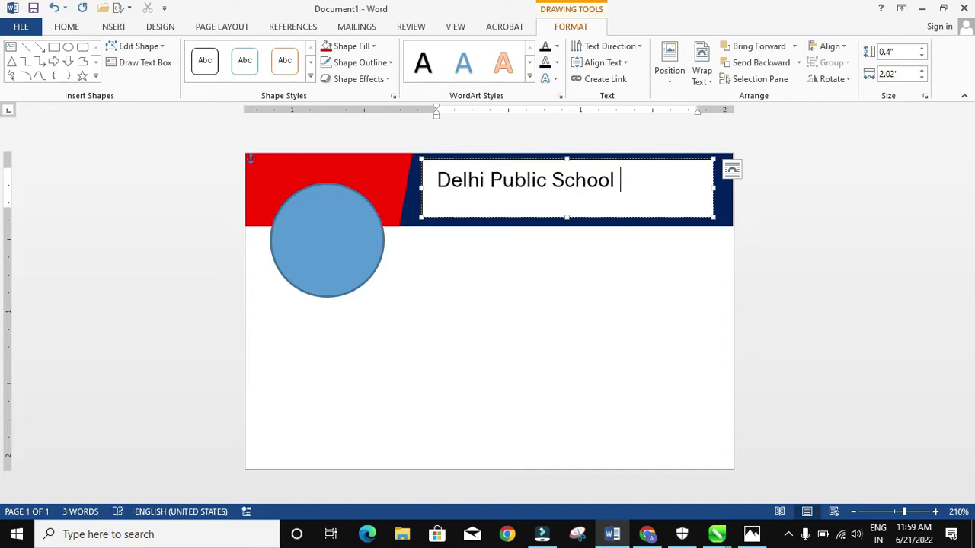
Format the school name as white 12 pt Arial Black.
key(ctrl+a)
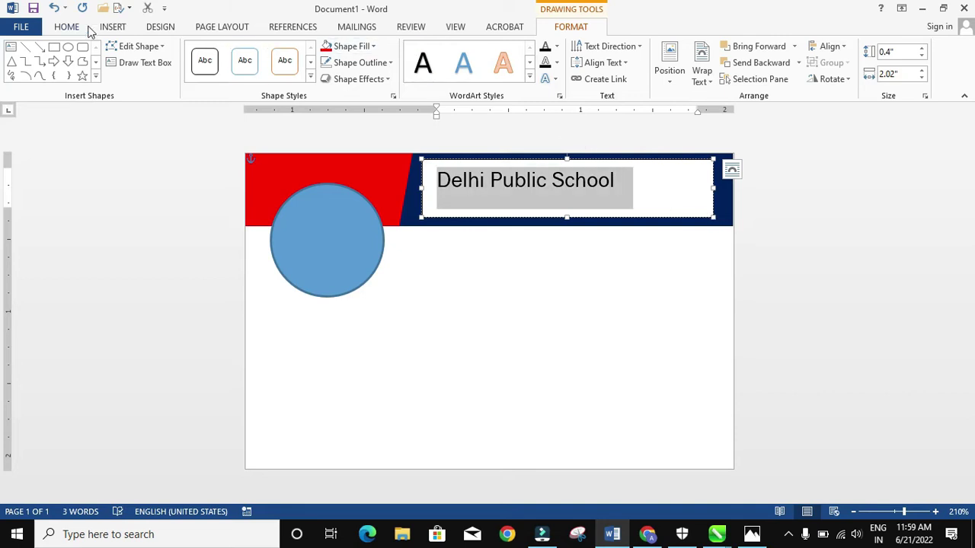
click(112, 27)
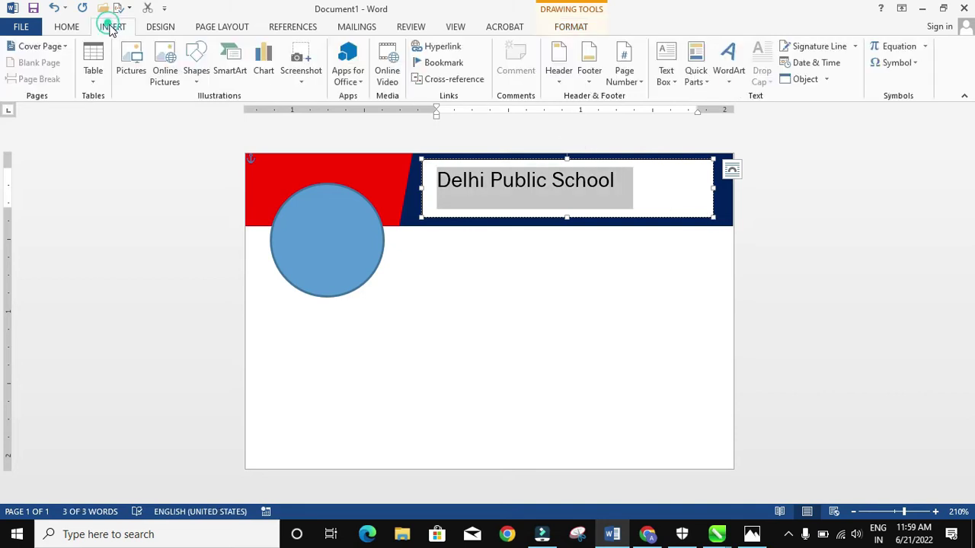
click(66, 27)
click(177, 52)
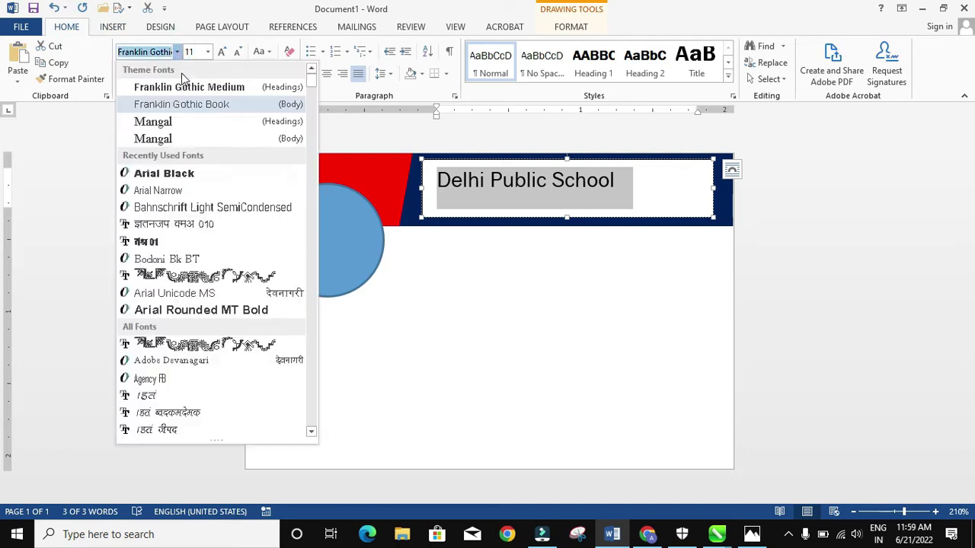
click(179, 174)
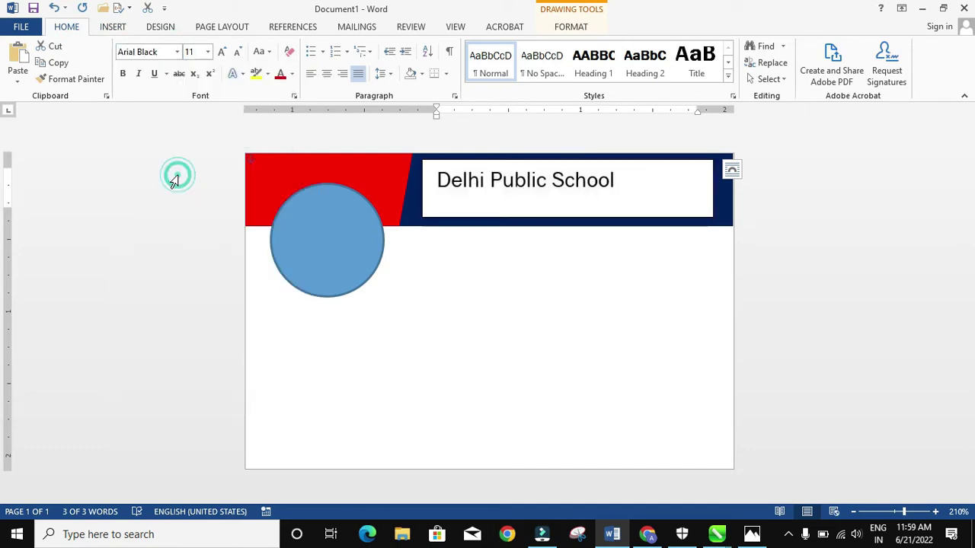
click(221, 52)
click(221, 52)
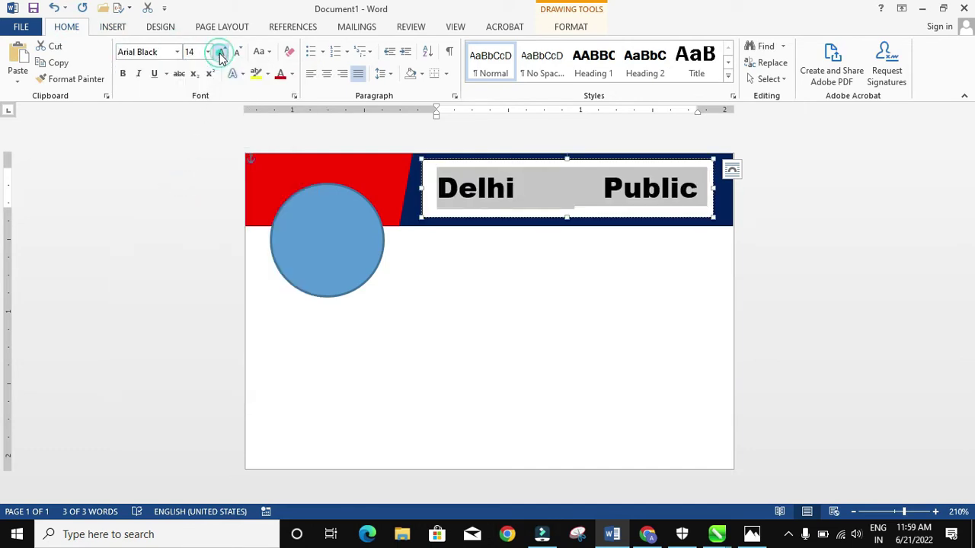
click(238, 53)
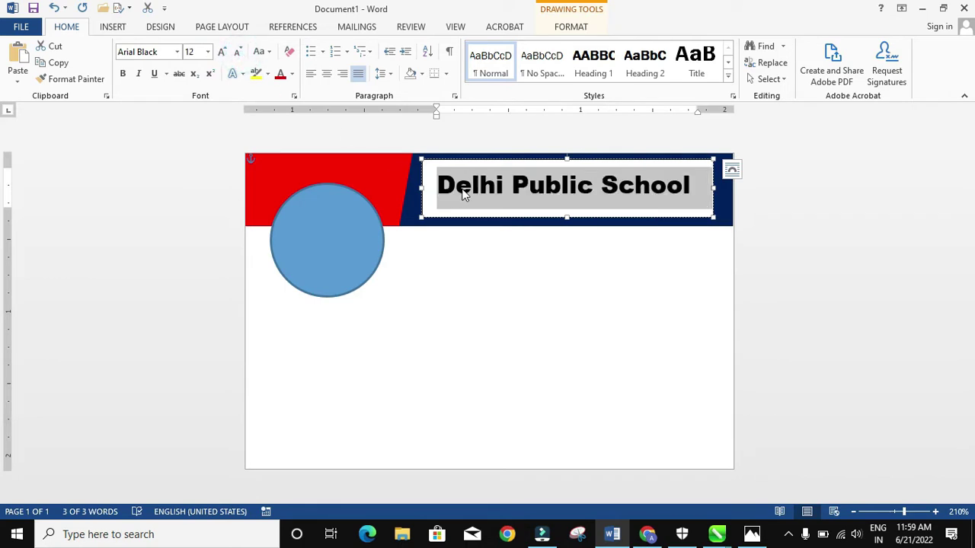
click(291, 74)
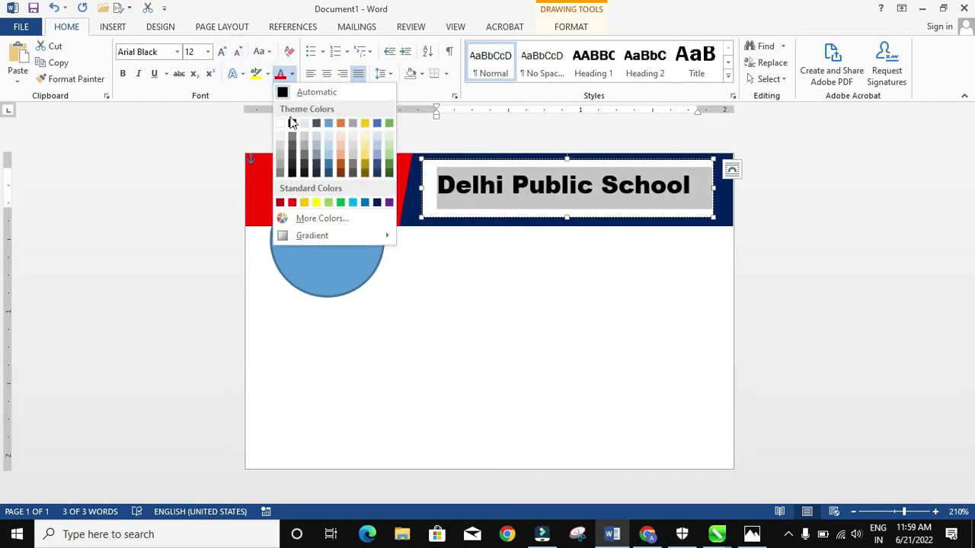
click(281, 124)
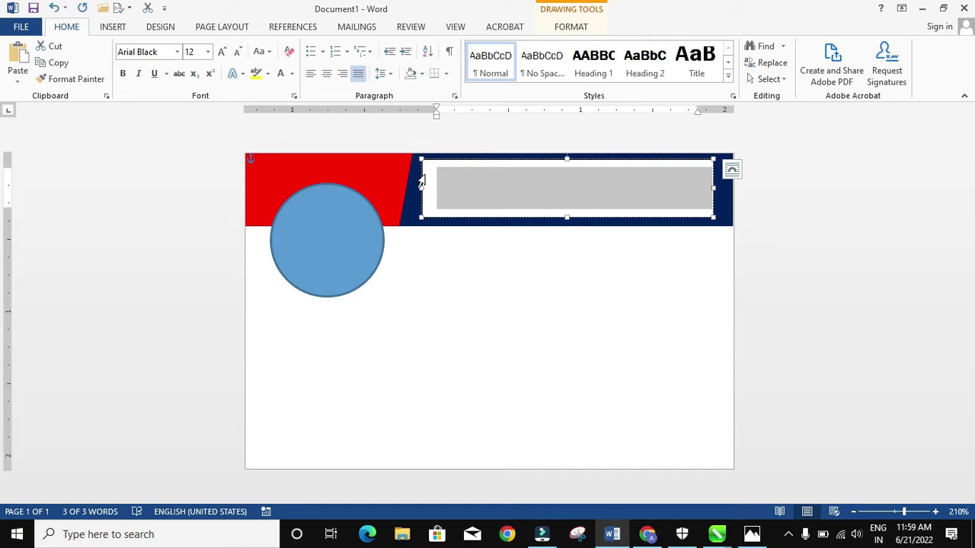
Remove the text box's fill and border.
click(560, 27)
click(373, 47)
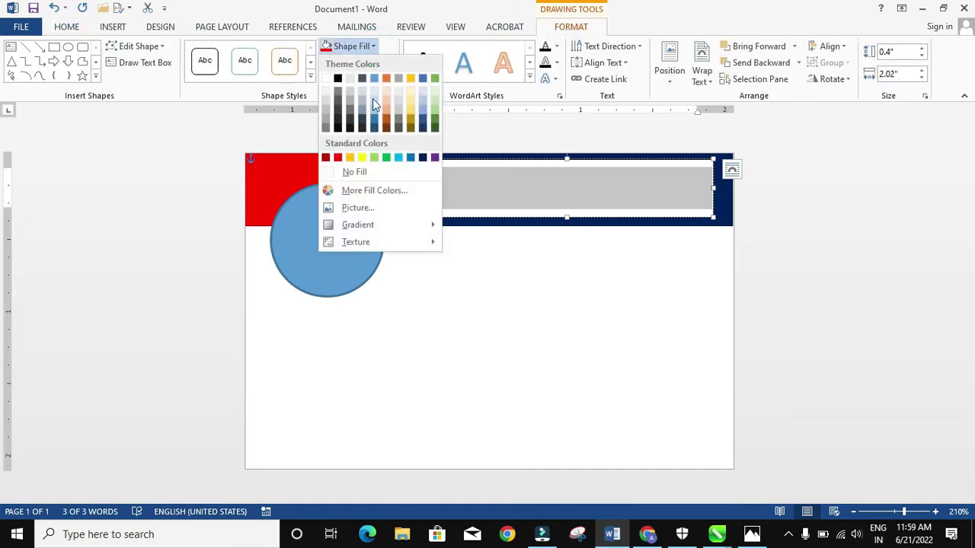
click(367, 173)
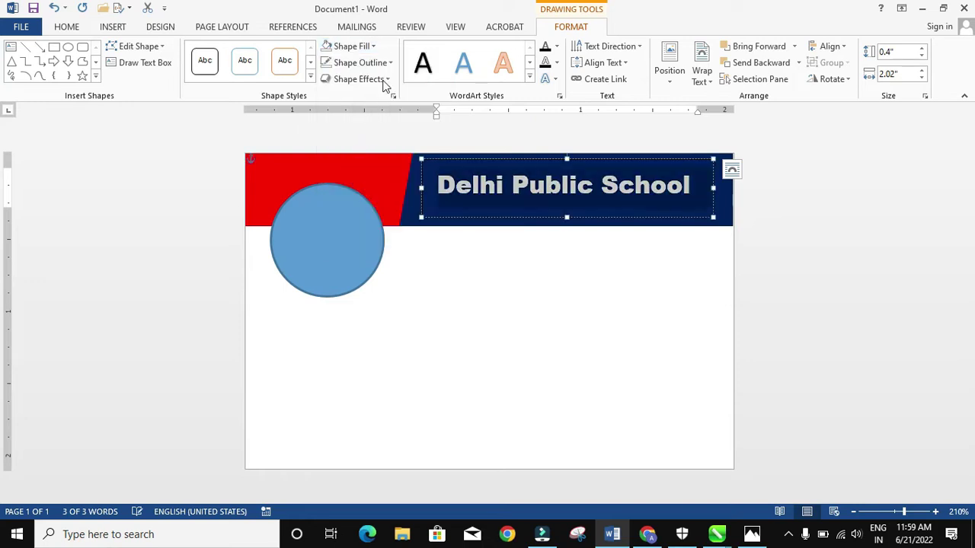
click(389, 62)
click(367, 187)
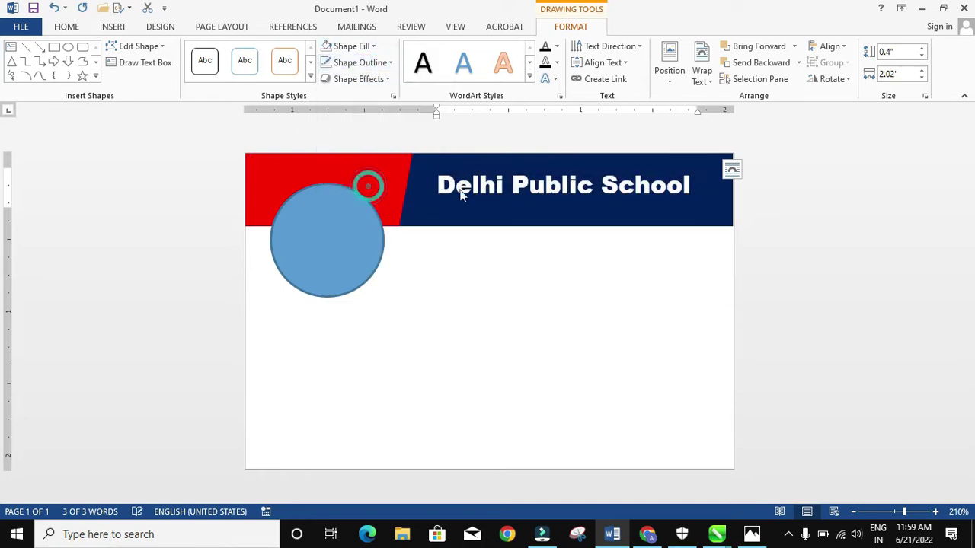
Move the school name box up, widen it, and keep the text at 12 pt.
click(521, 169)
drag(521, 159, 511, 146)
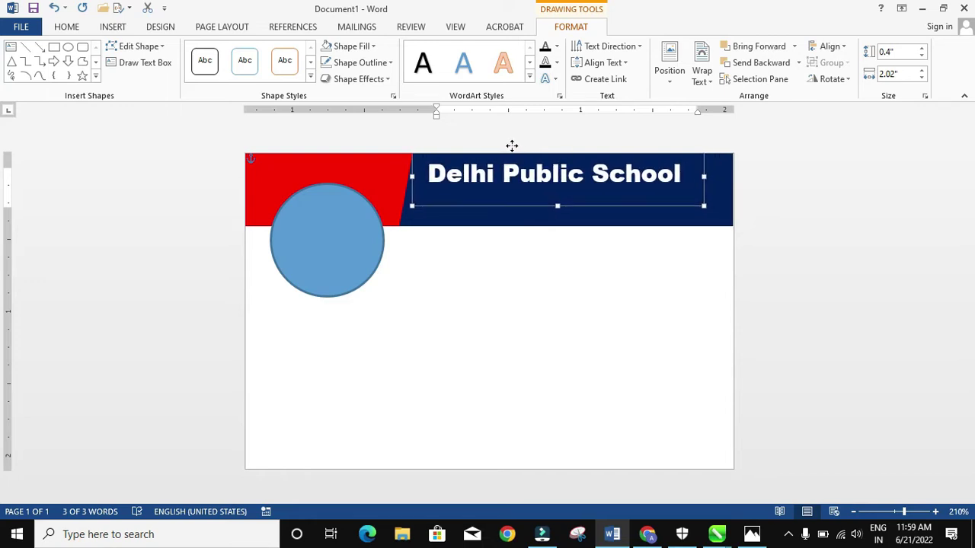
drag(703, 206, 731, 221)
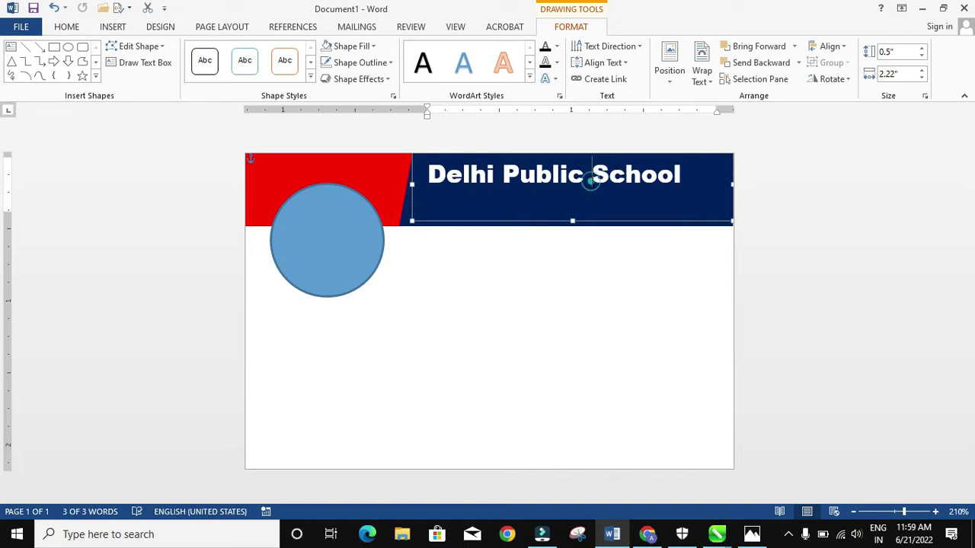
triple_click(555, 176)
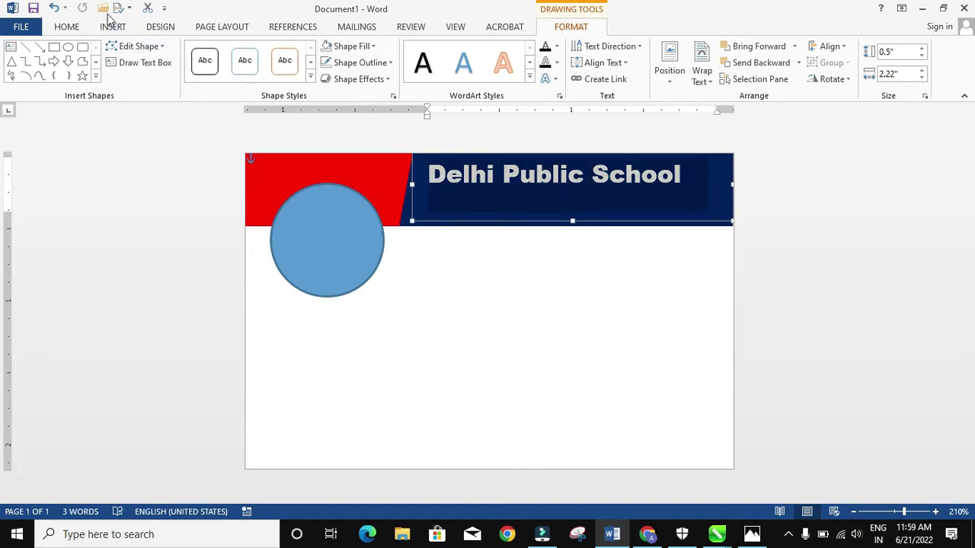
click(67, 26)
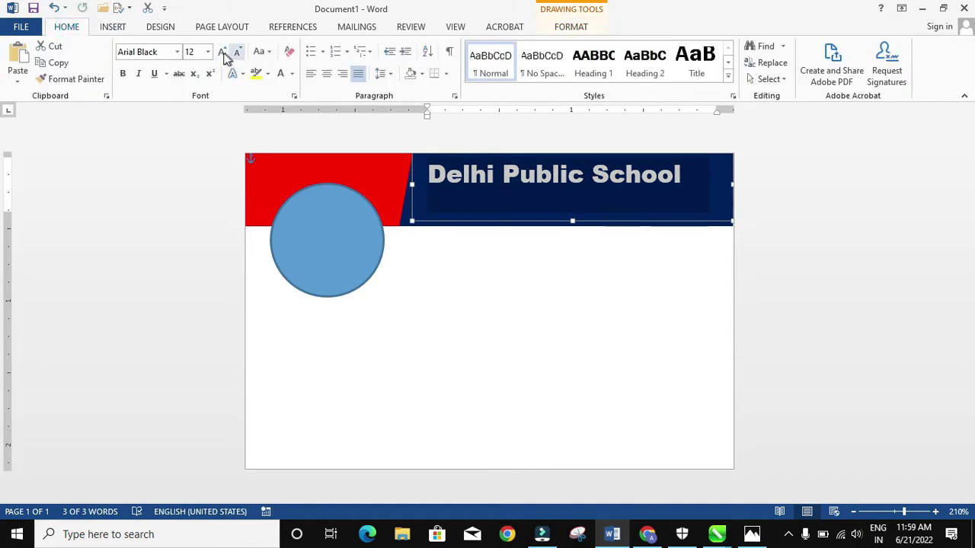
click(221, 54)
click(237, 52)
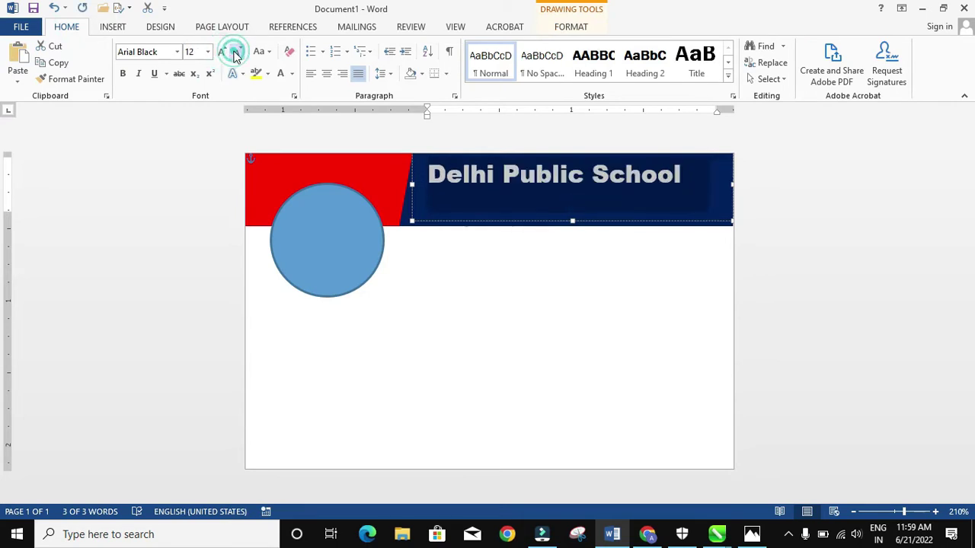
click(726, 220)
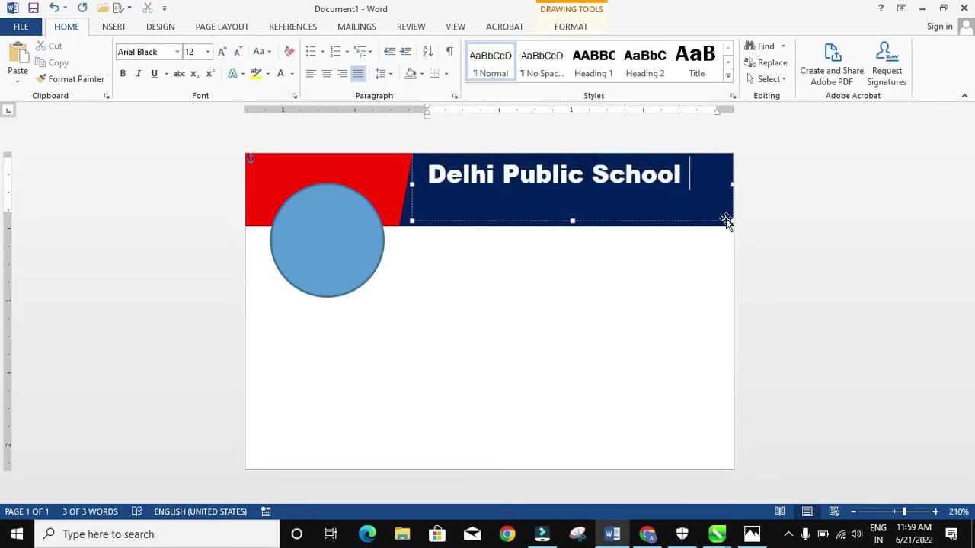
click(711, 221)
Duplicate the school name box below it and change its text to 'GOPALGANJ'.
drag(711, 222, 722, 226)
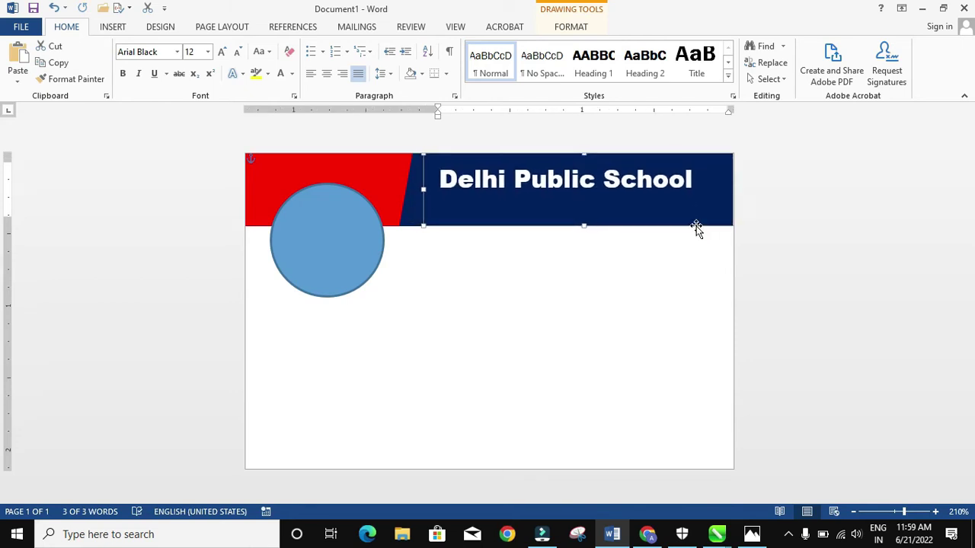
drag(701, 232, 688, 261)
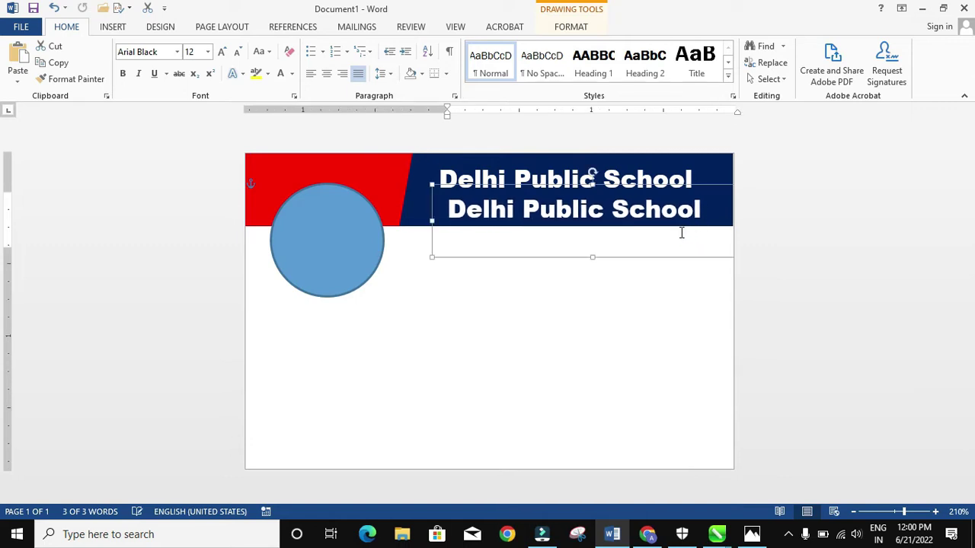
text(t)
click(691, 214)
triple_click(690, 209)
text(GOPALGANJ)
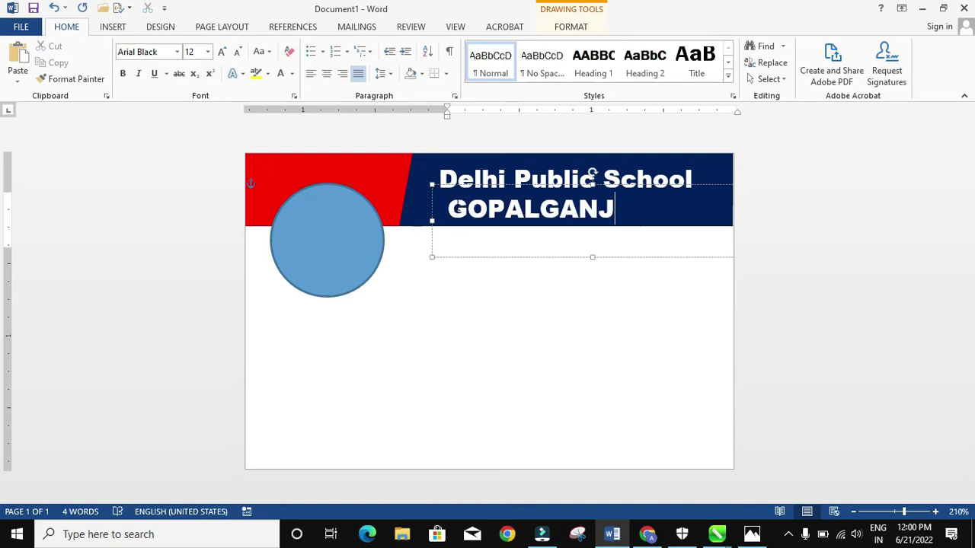
Shrink GOPALGANJ to 8 pt, align it under the school name, and paste a copy.
drag(451, 207, 609, 211)
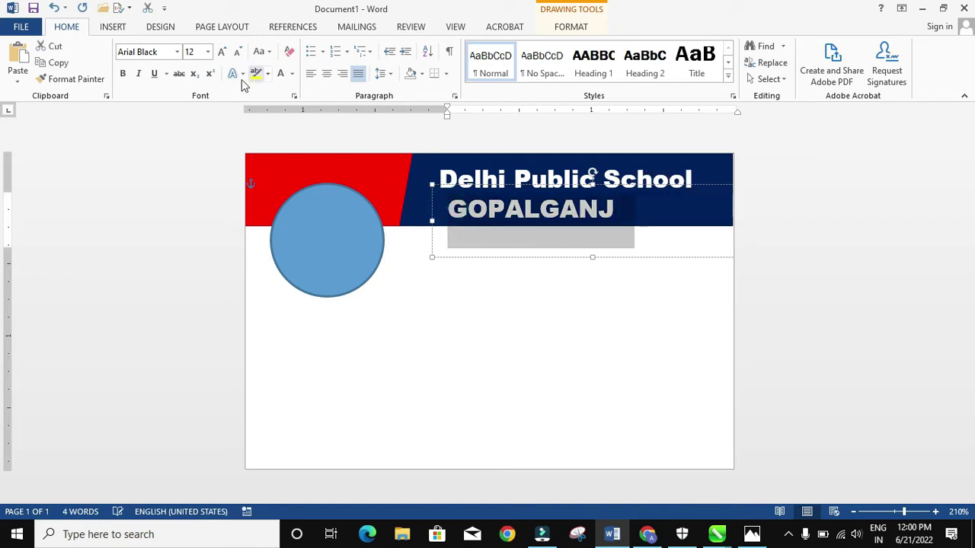
click(237, 51)
click(237, 52)
click(237, 52)
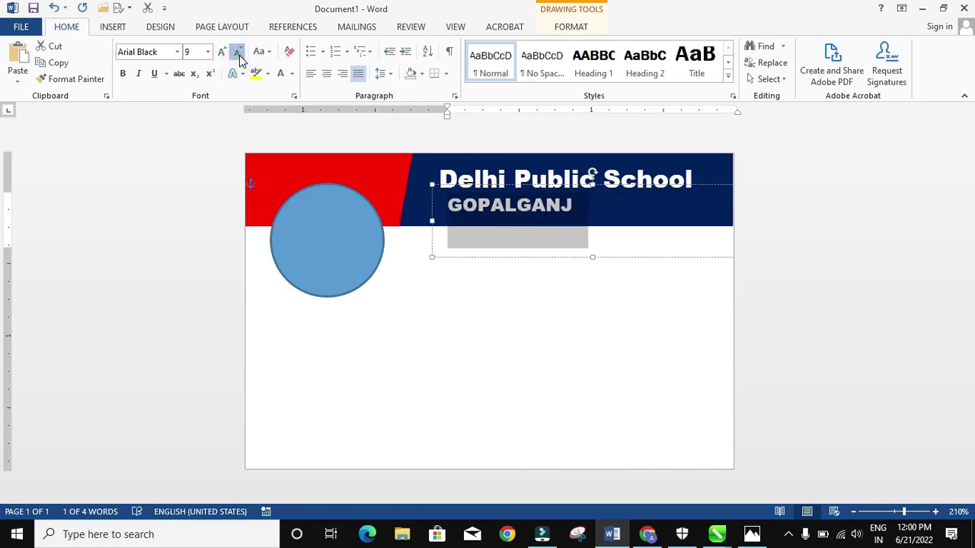
click(236, 52)
drag(711, 188, 769, 188)
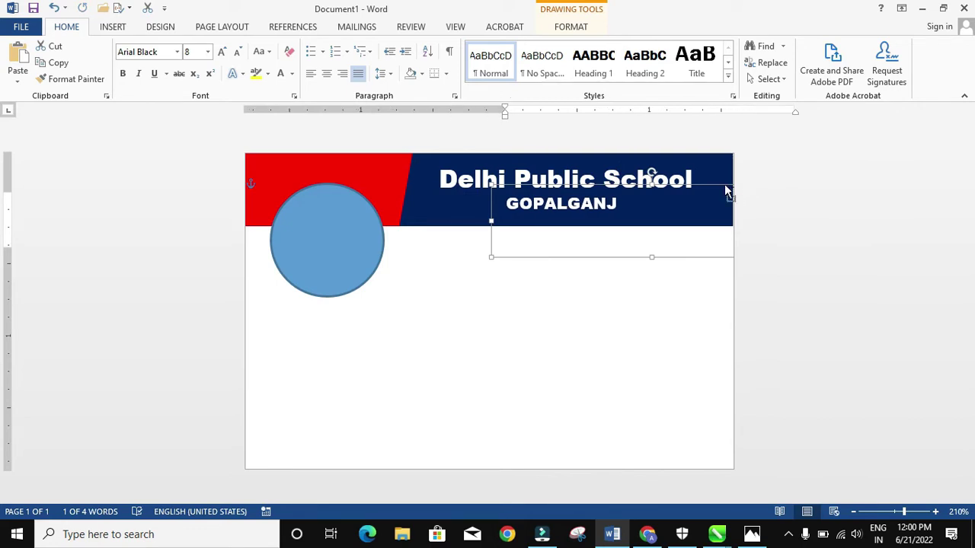
key(ctrl+v)
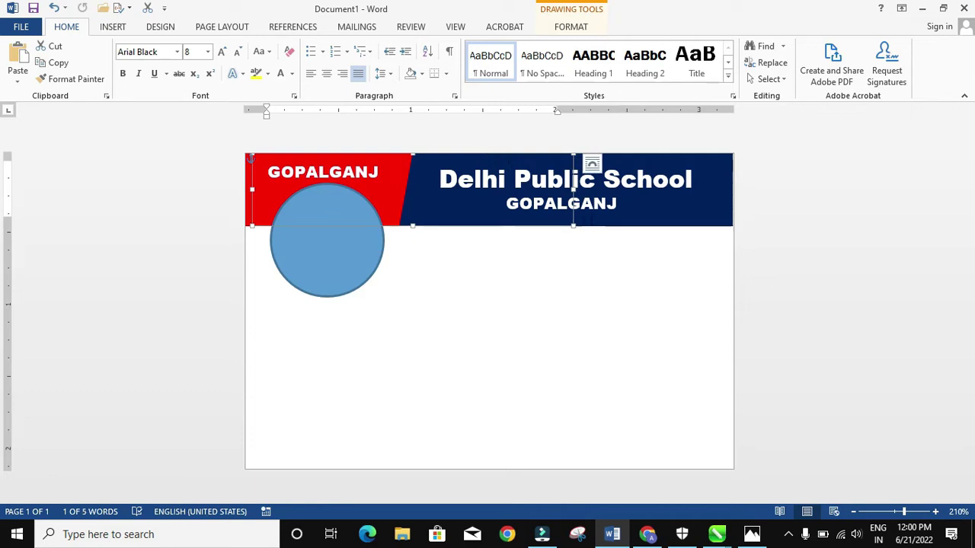
Replace the copy's text with 'Reg.No.- 11256' and move the box into the top-left corner.
click(366, 171)
drag(366, 170, 367, 175)
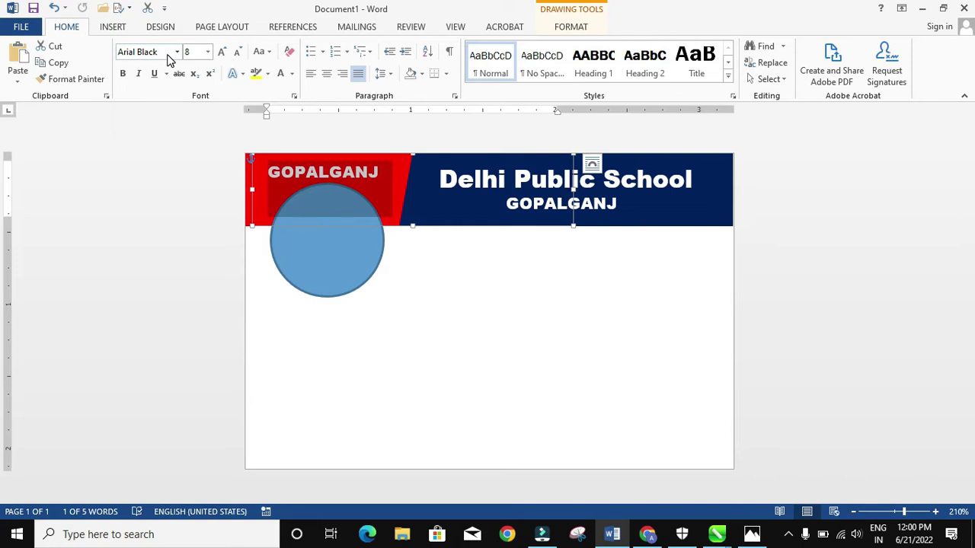
text(r)
text(Reg.No.- 11256)
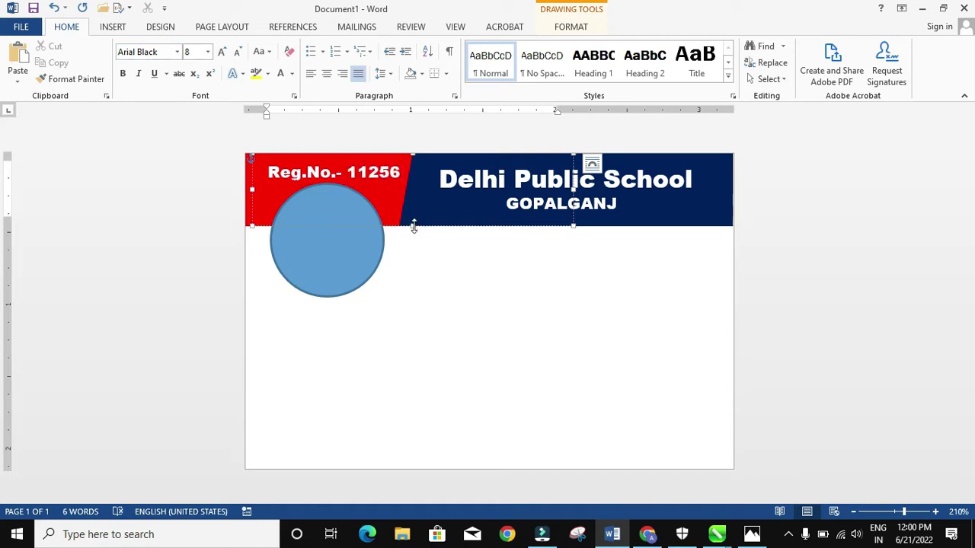
click(250, 135)
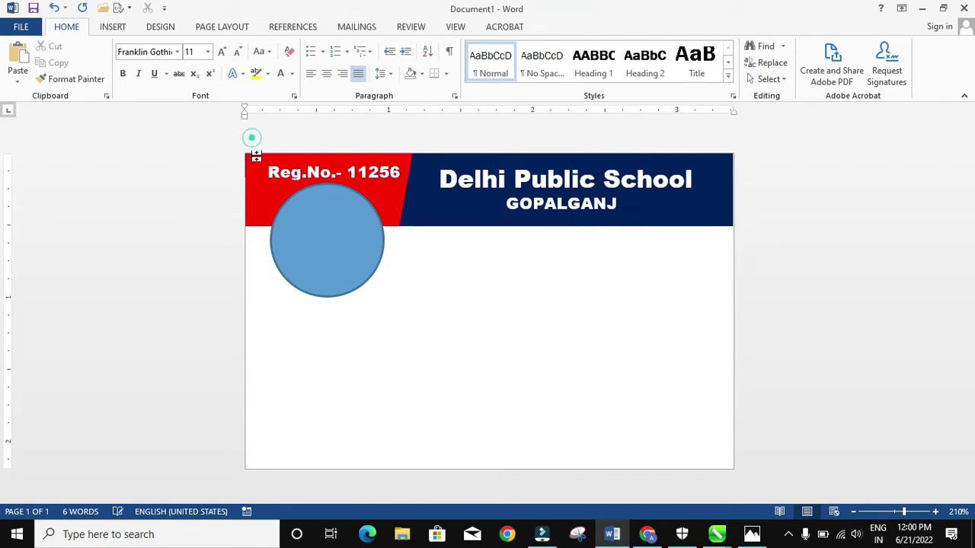
click(279, 172)
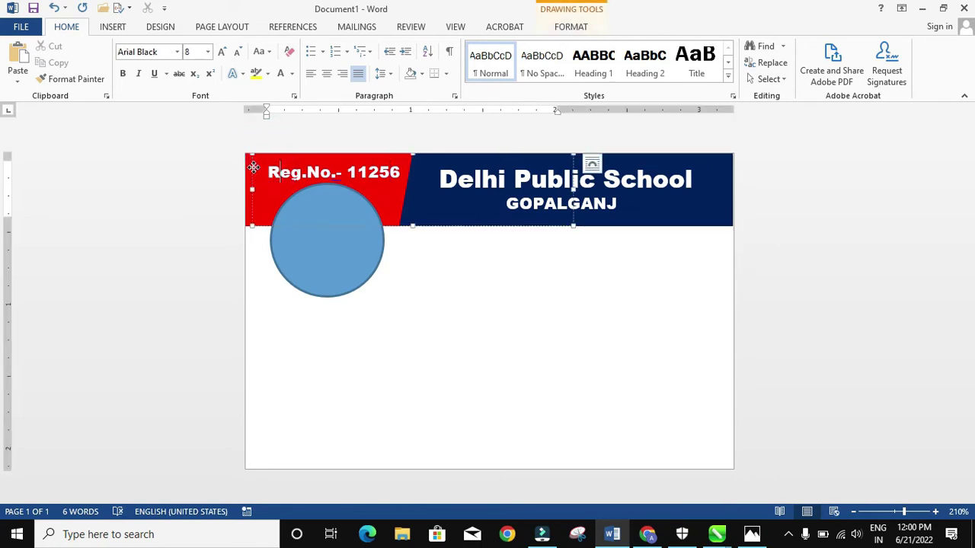
drag(253, 167, 240, 163)
Set the registration label to 5 pt, then grow it once to 6 pt.
triple_click(292, 173)
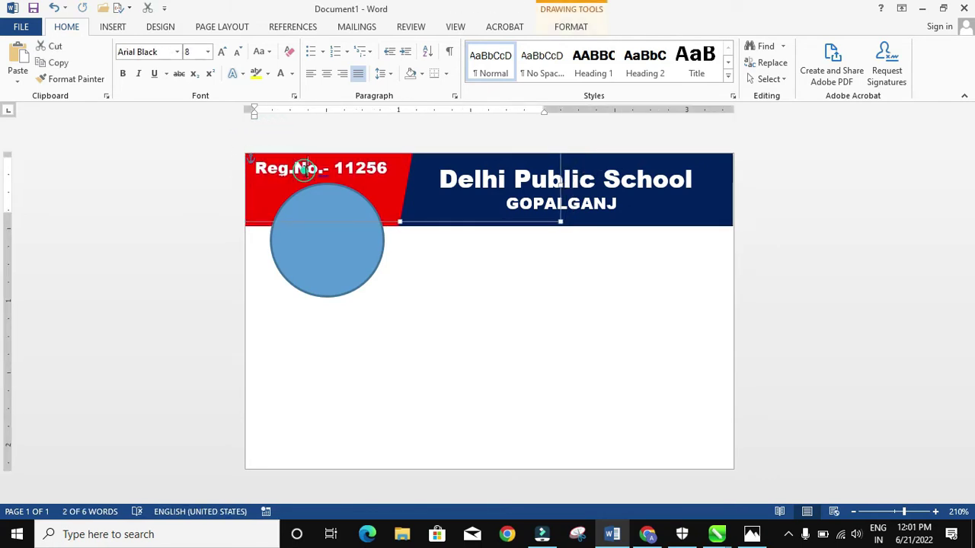
click(207, 57)
text(5)
key(Return)
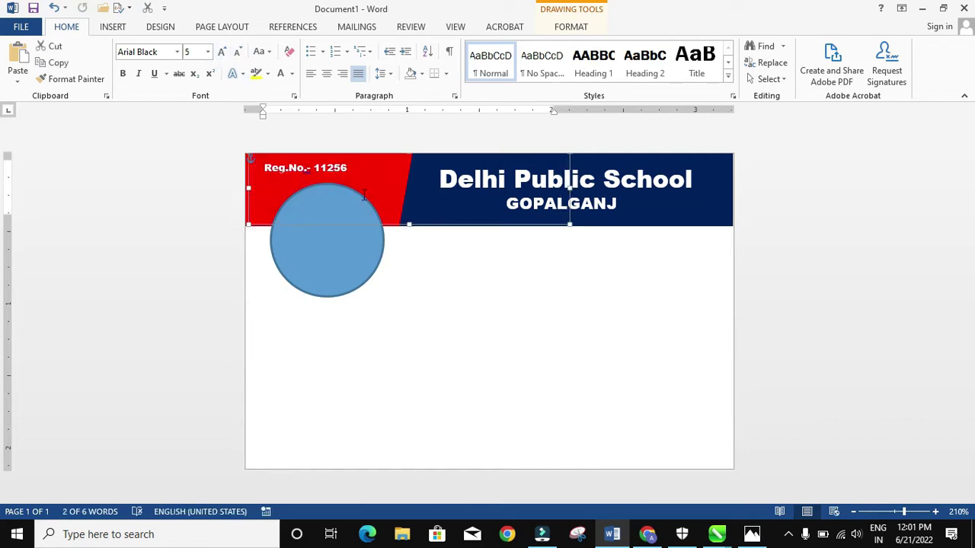
drag(347, 172, 265, 172)
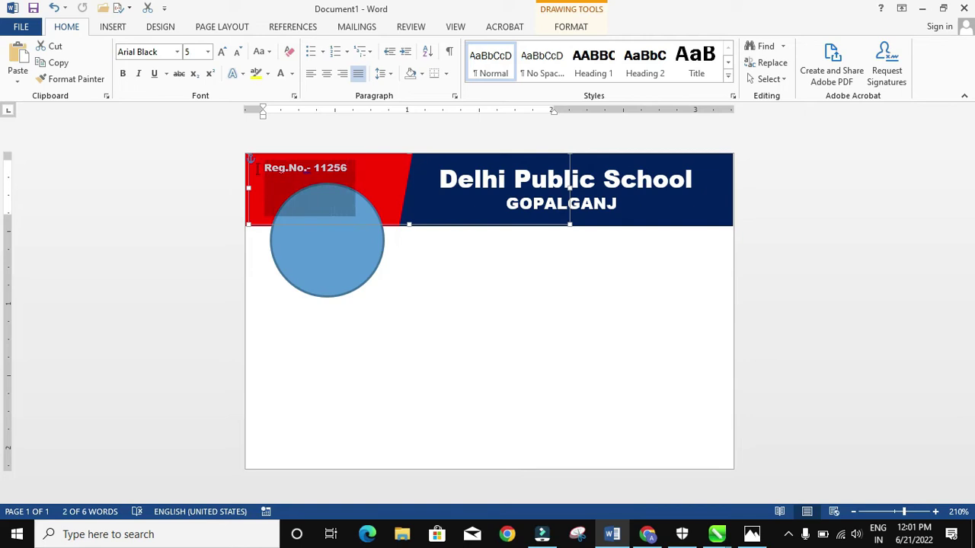
click(220, 52)
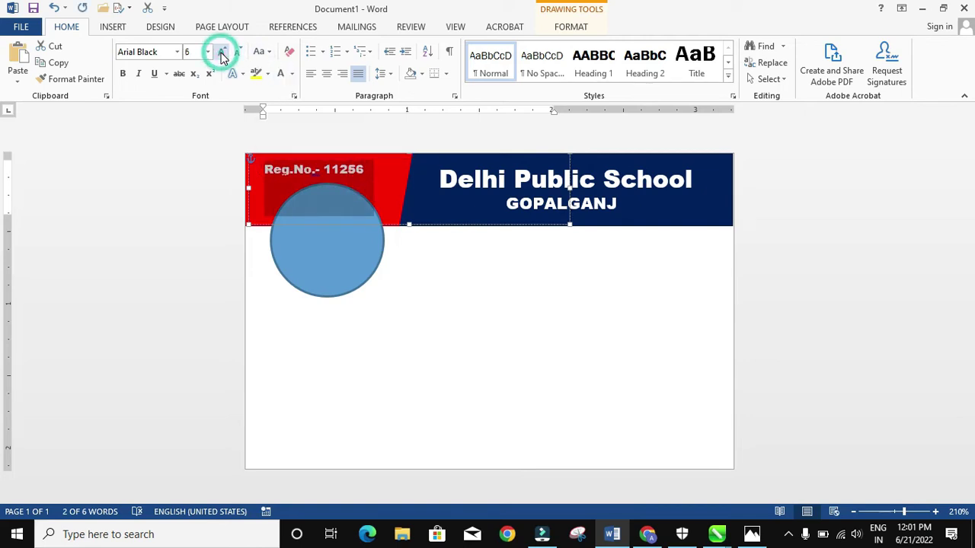
click(367, 135)
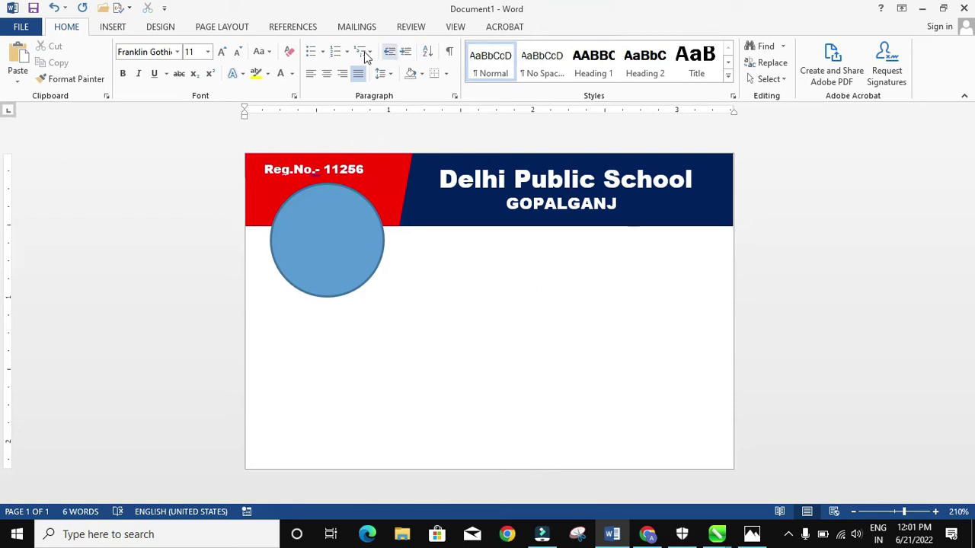
Draw a navy, outline-free rectangle across the card's bottom edge.
click(113, 27)
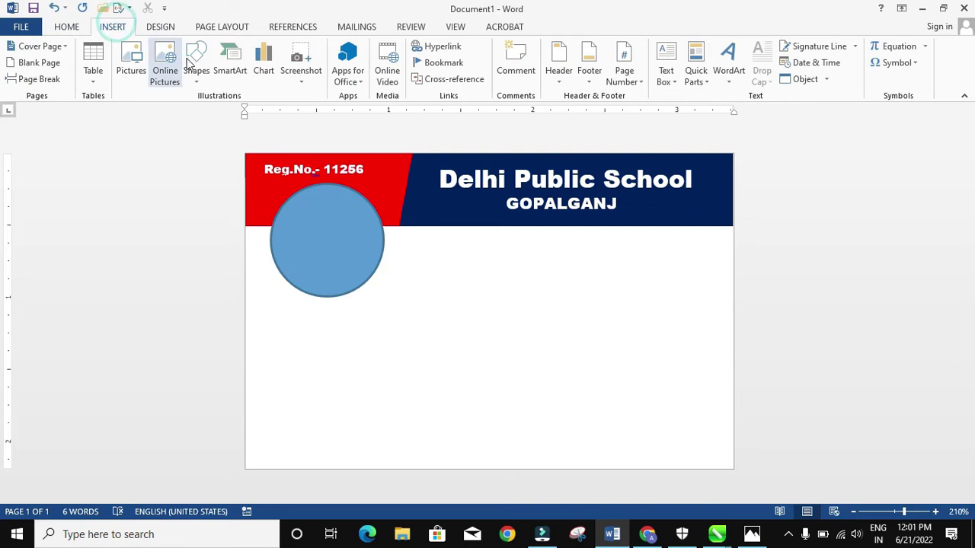
click(197, 79)
click(236, 125)
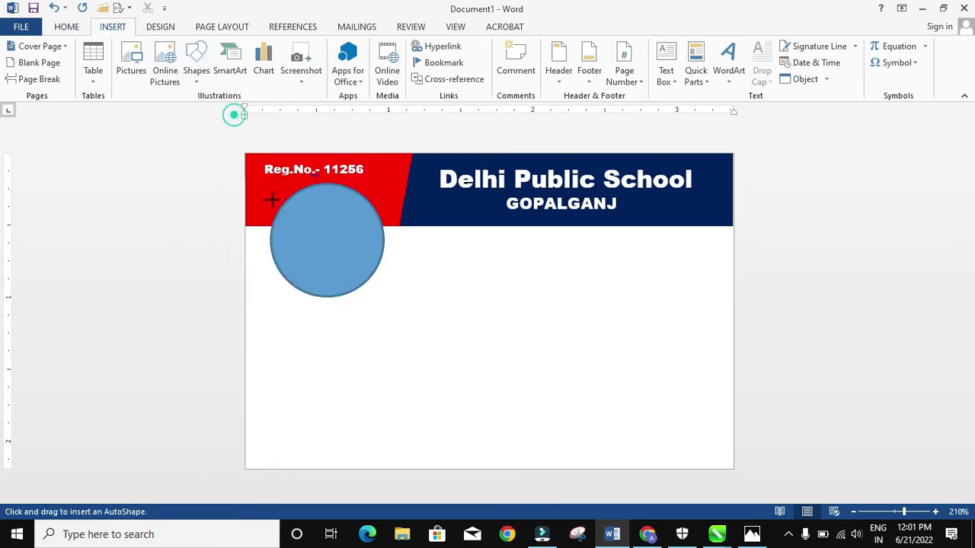
drag(246, 436, 731, 467)
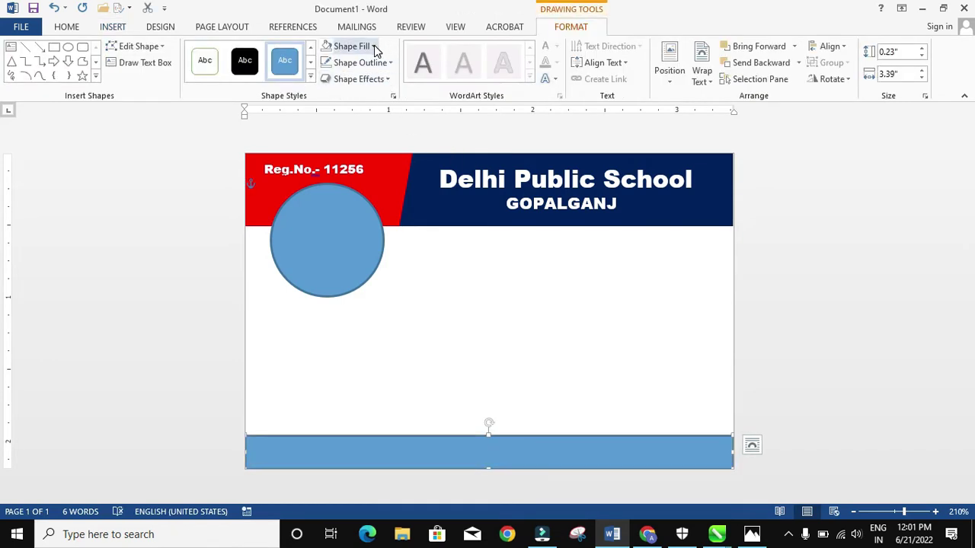
click(373, 46)
click(421, 156)
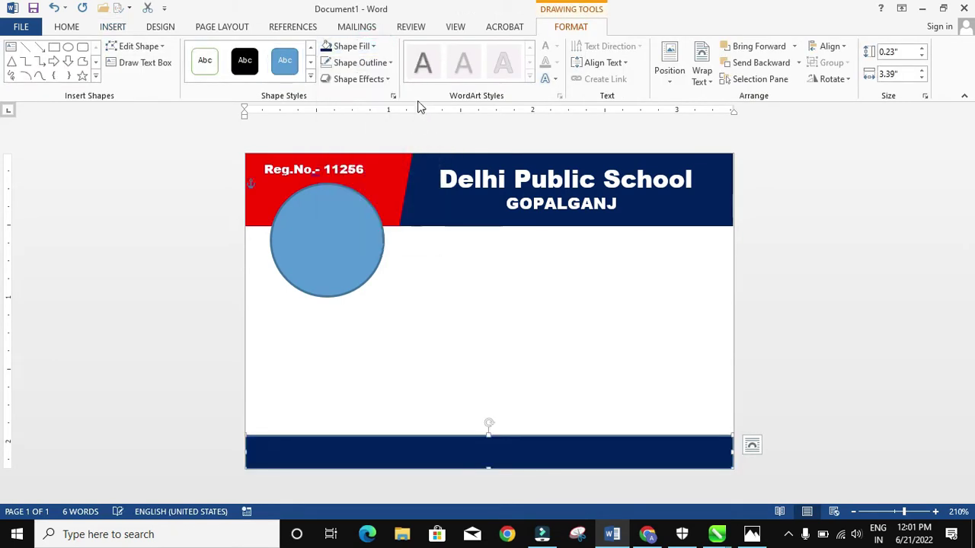
click(357, 62)
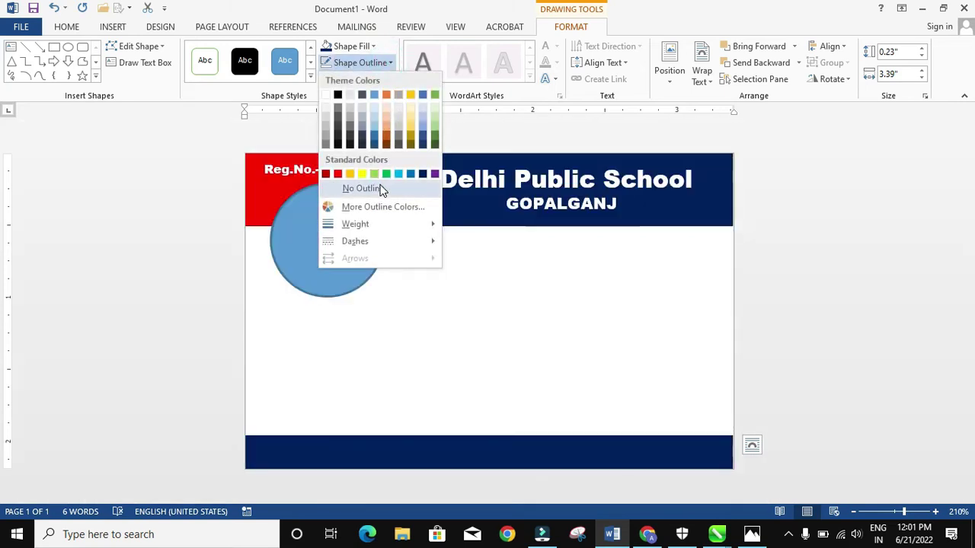
click(380, 189)
Add the two contact phone numbers inside the footer band and shrink them one size.
right_click(458, 460)
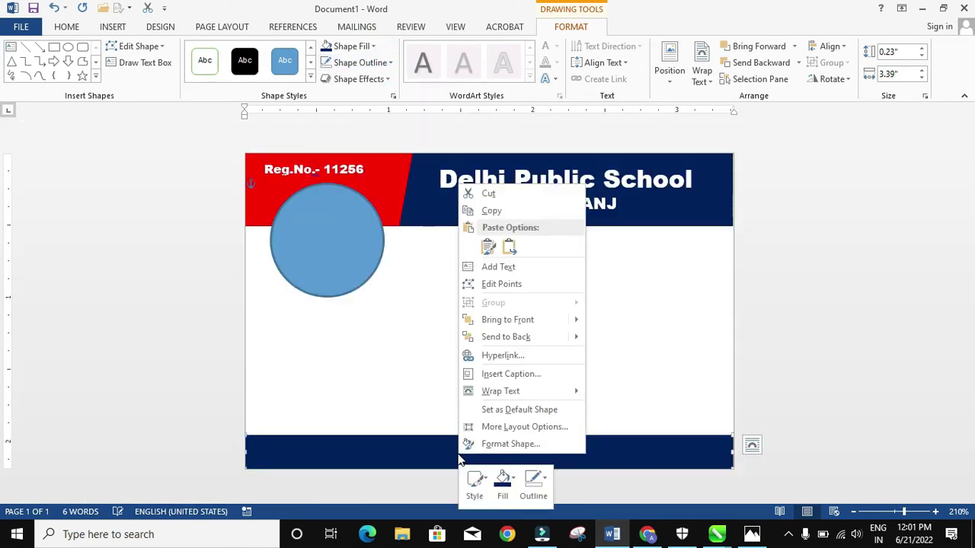
click(508, 268)
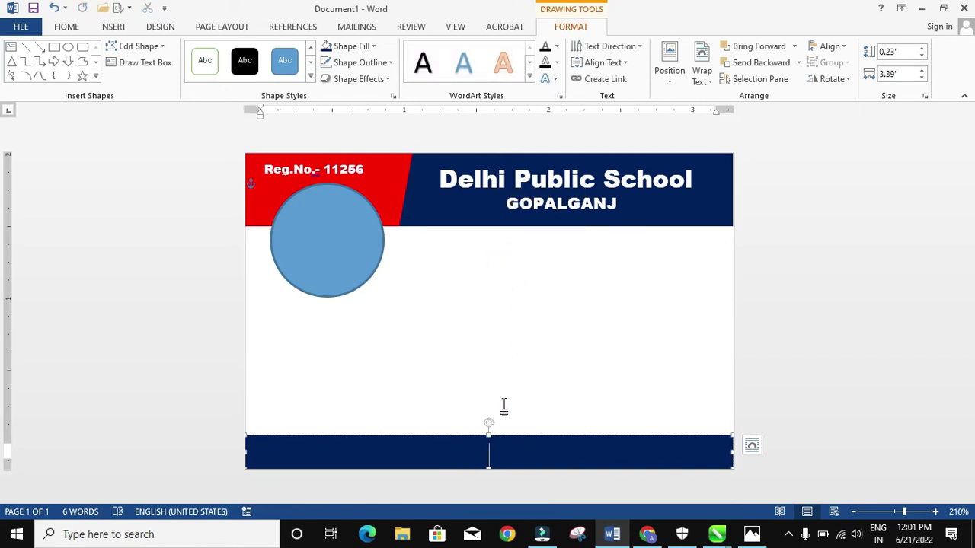
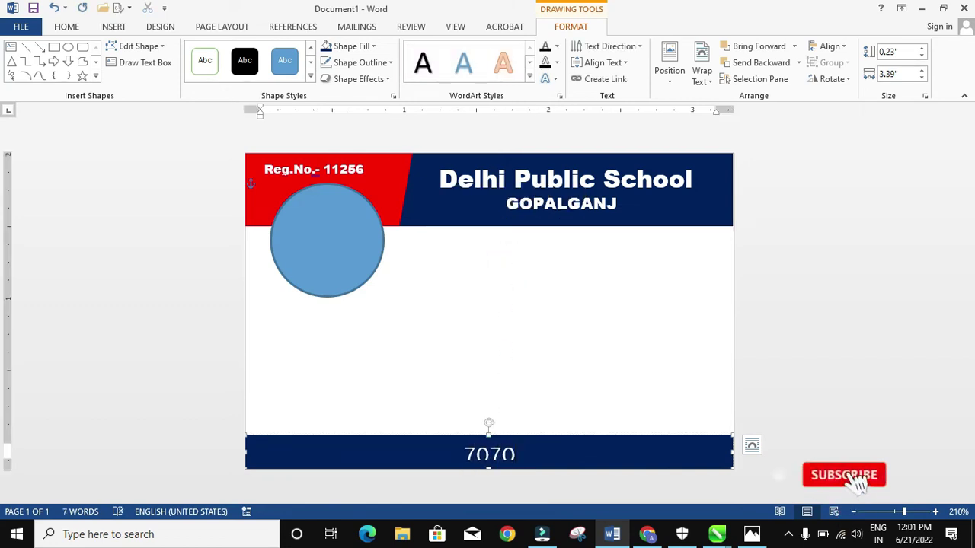
key(ctrl+a)
click(67, 27)
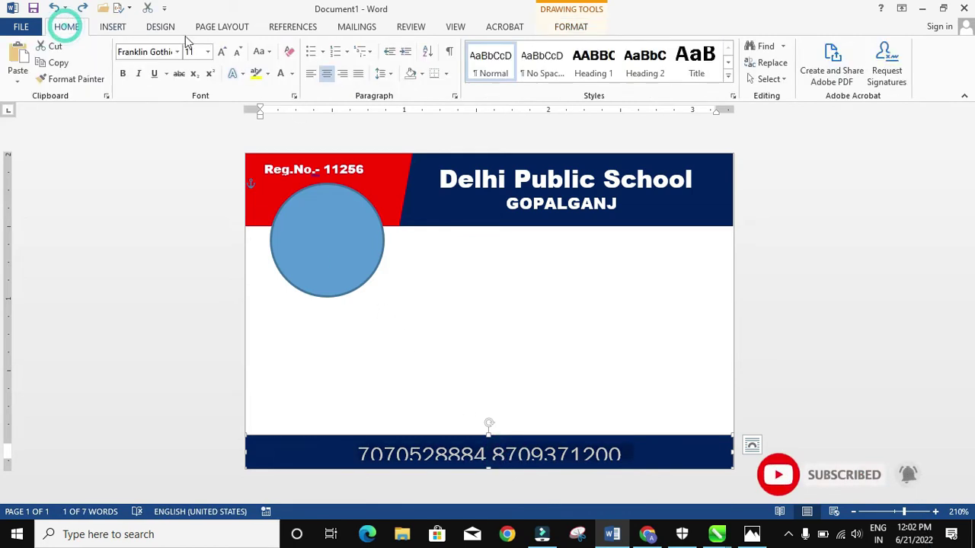
click(237, 52)
click(795, 435)
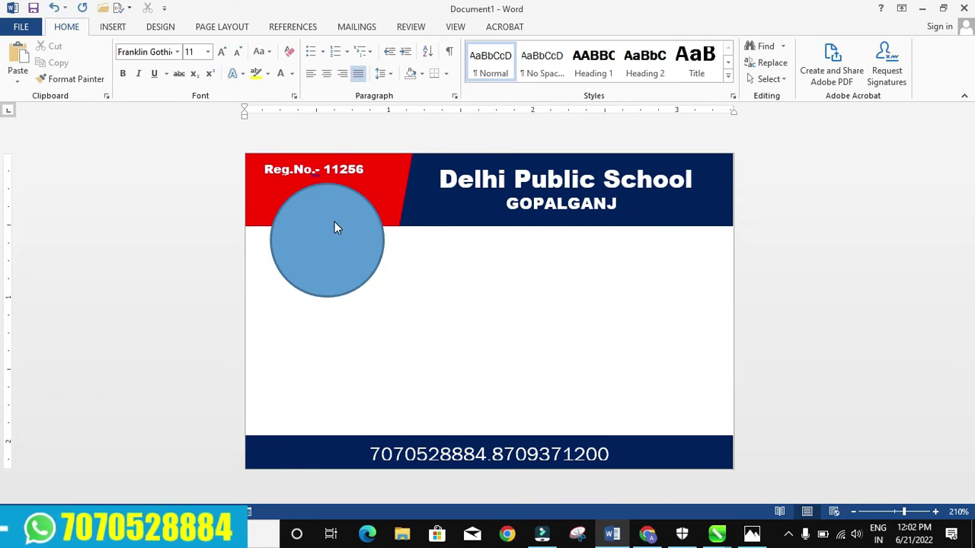
Use Shape Fill > Picture to fill the circle with the istockphoto EDUCATION logo file.
right_click(334, 228)
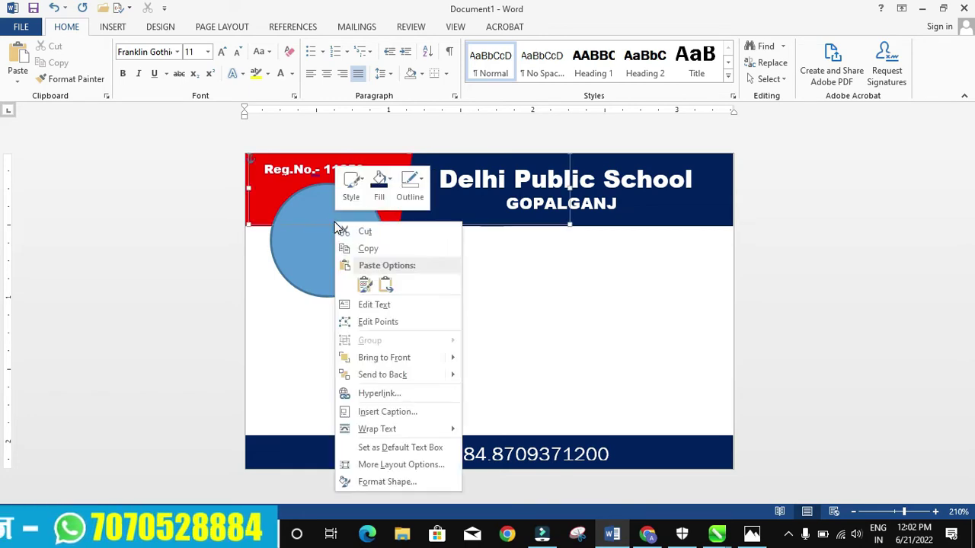
click(319, 264)
click(319, 266)
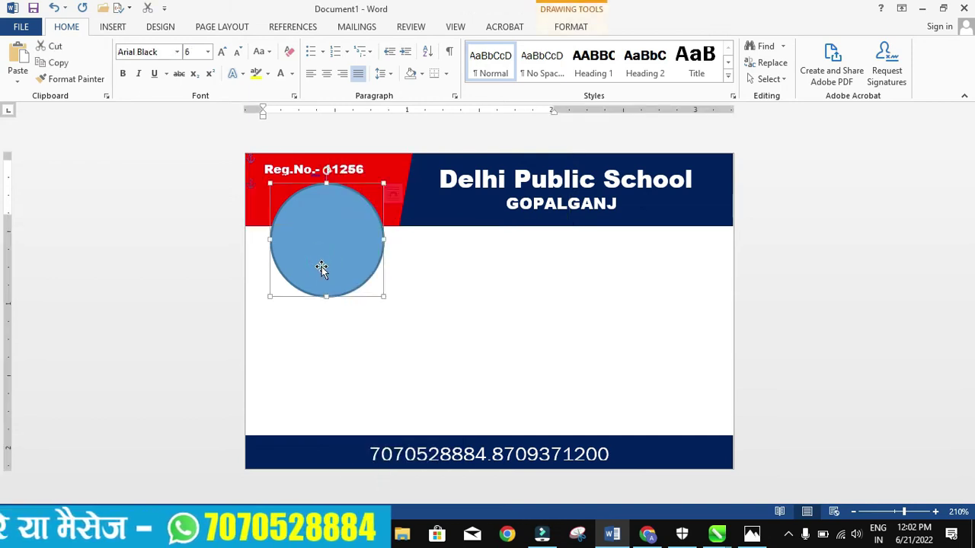
click(571, 27)
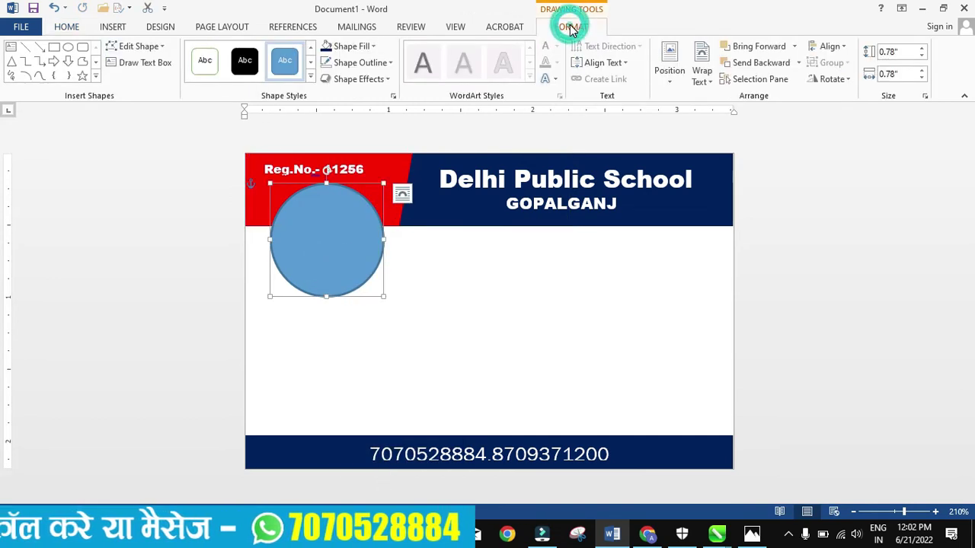
click(375, 46)
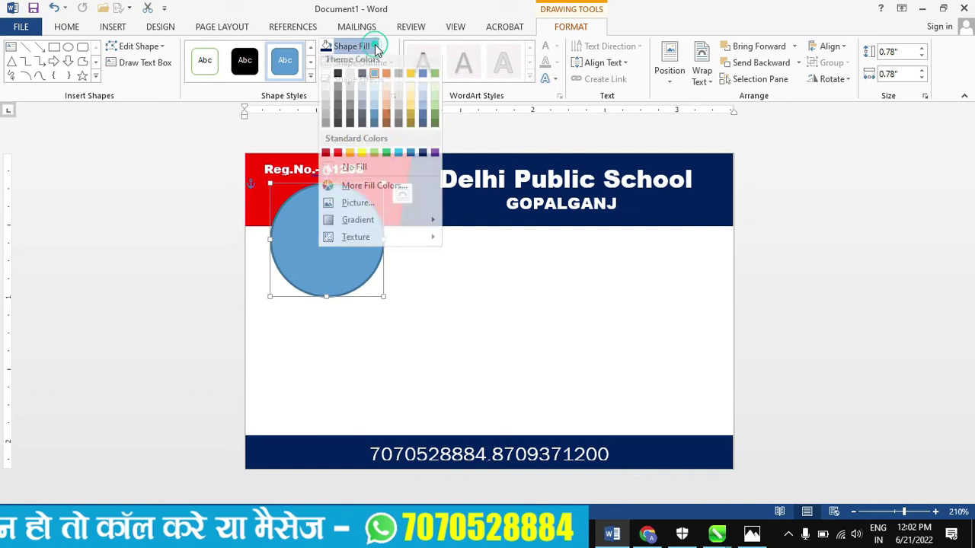
click(358, 204)
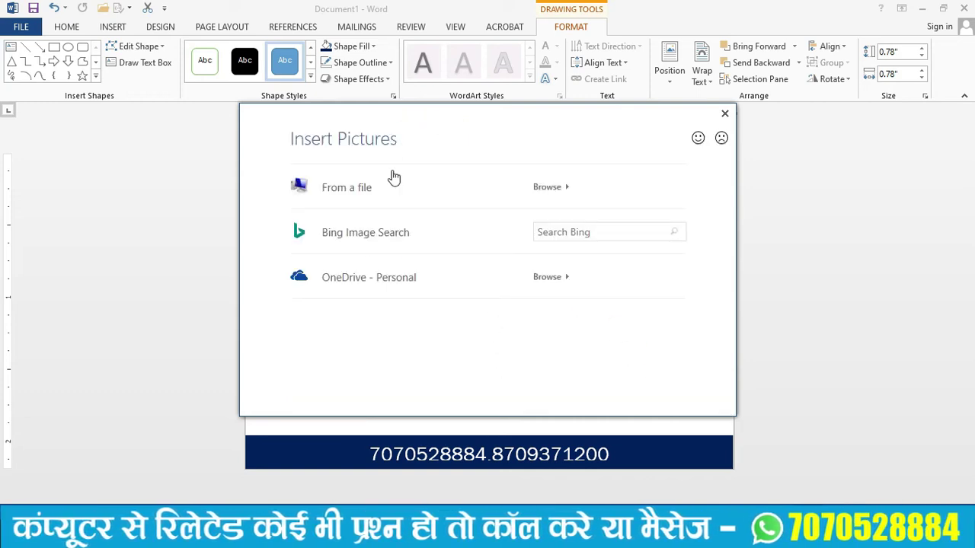
click(368, 196)
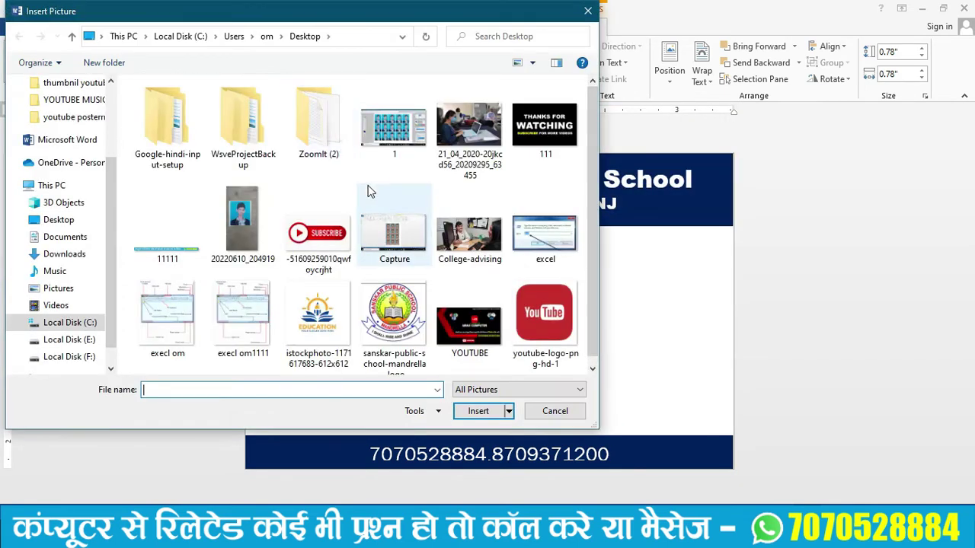
scroll(372, 205, down, 1)
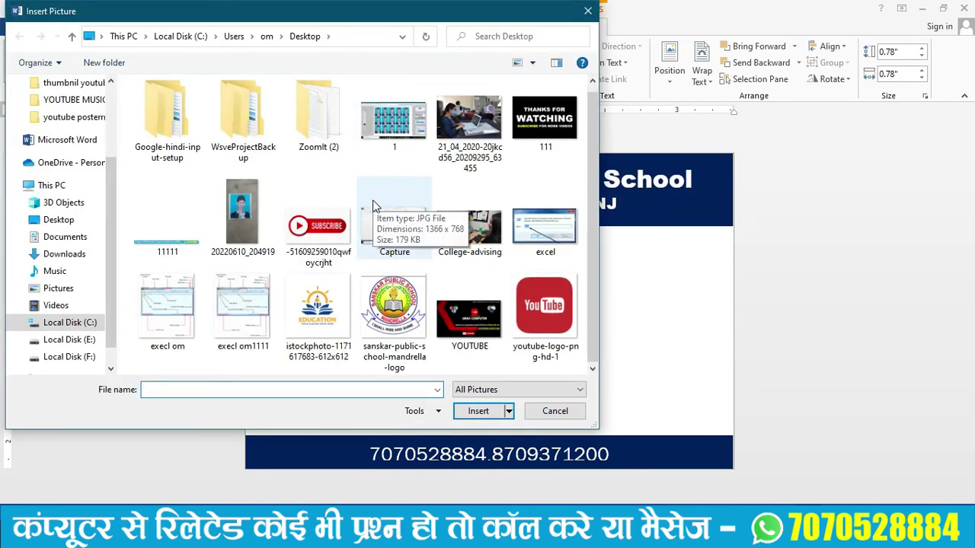
click(322, 315)
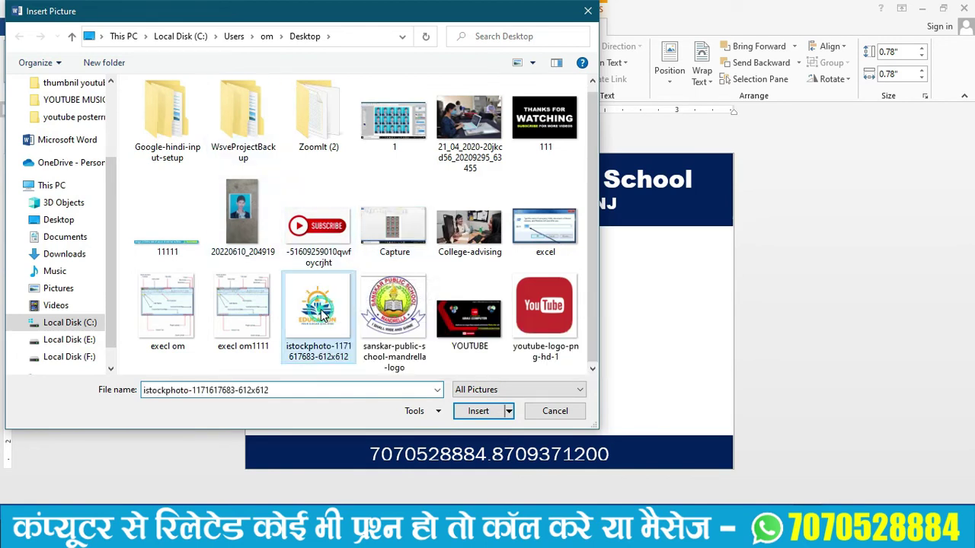
click(478, 411)
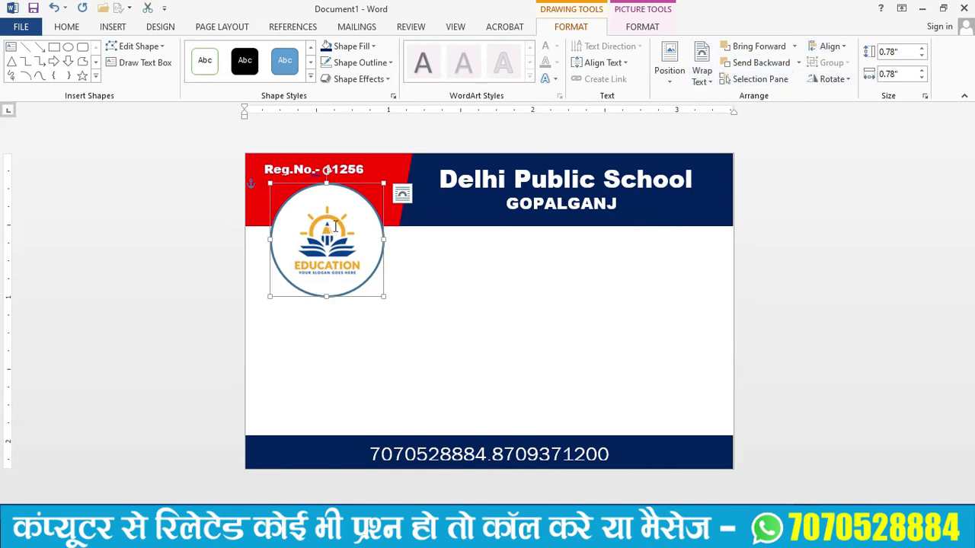
drag(383, 296, 371, 287)
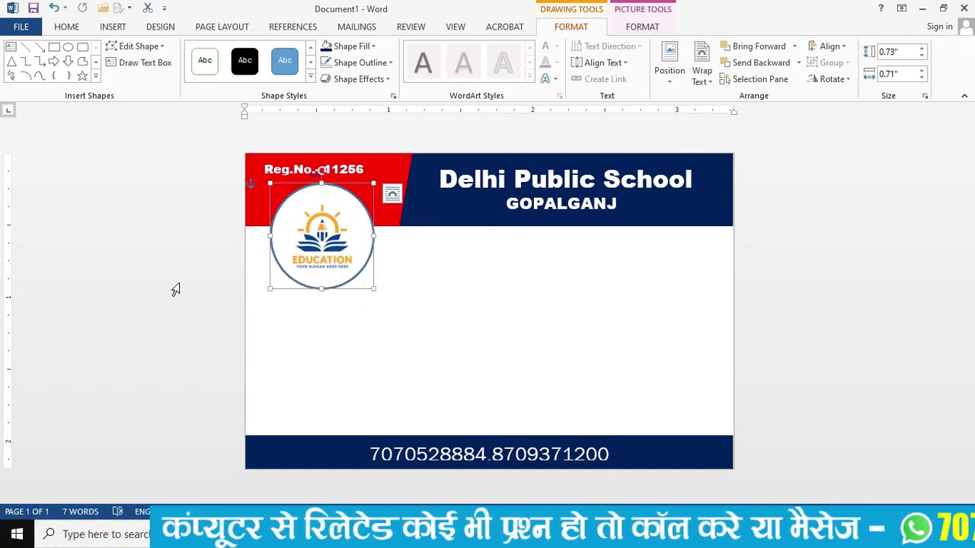
click(175, 289)
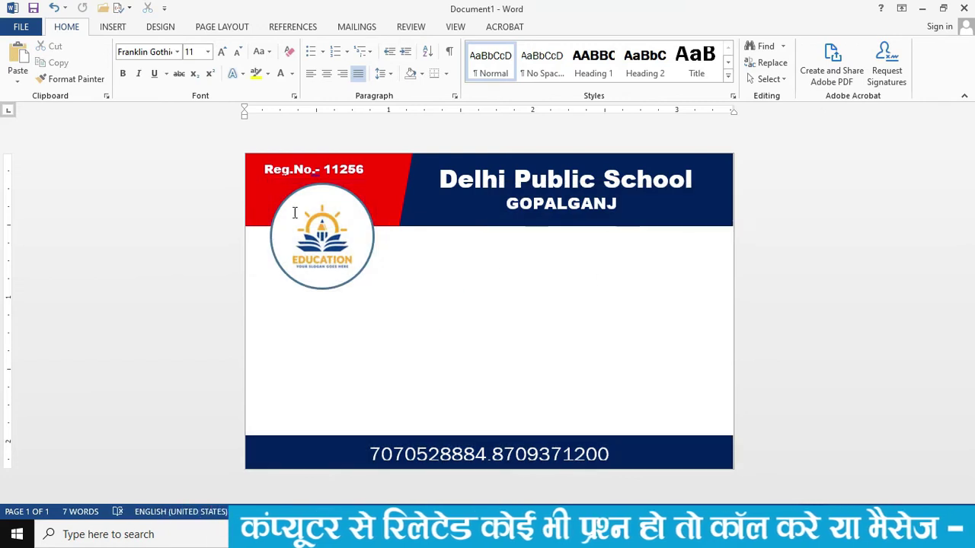
Draw a plain rectangle below the header, then delete it.
click(112, 27)
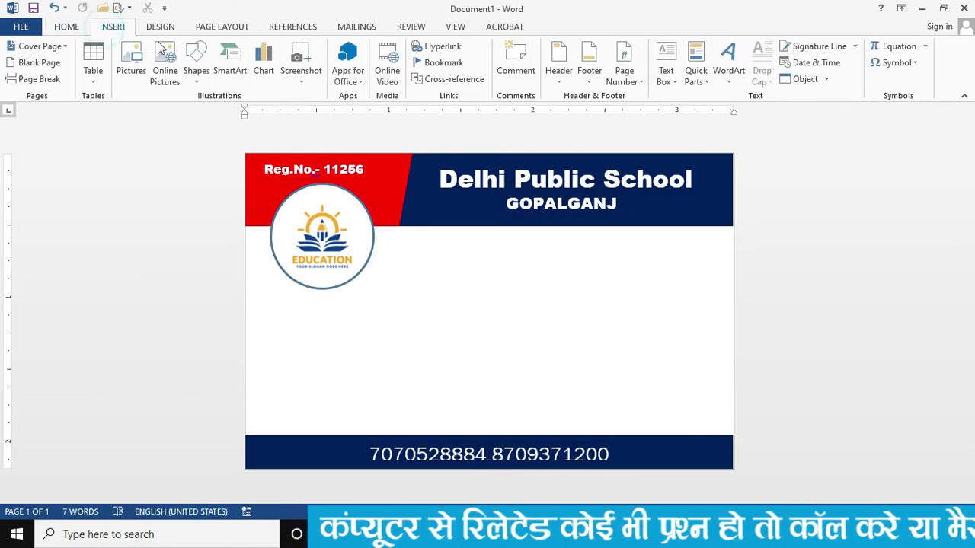
click(196, 61)
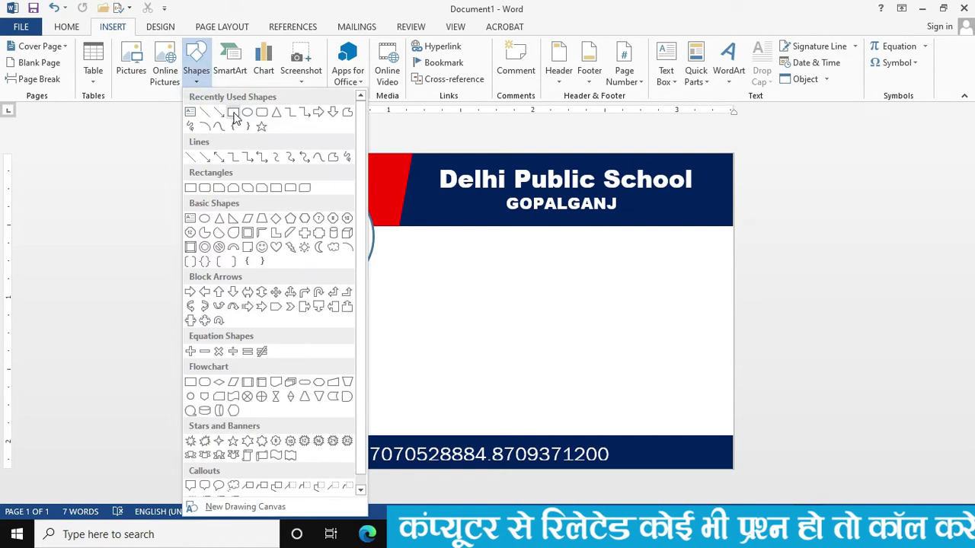
click(233, 112)
mouse_move(412, 242)
mouse_down()
mouse_move(605, 282)
mouse_move(598, 289)
mouse_up()
drag(517, 271, 503, 267)
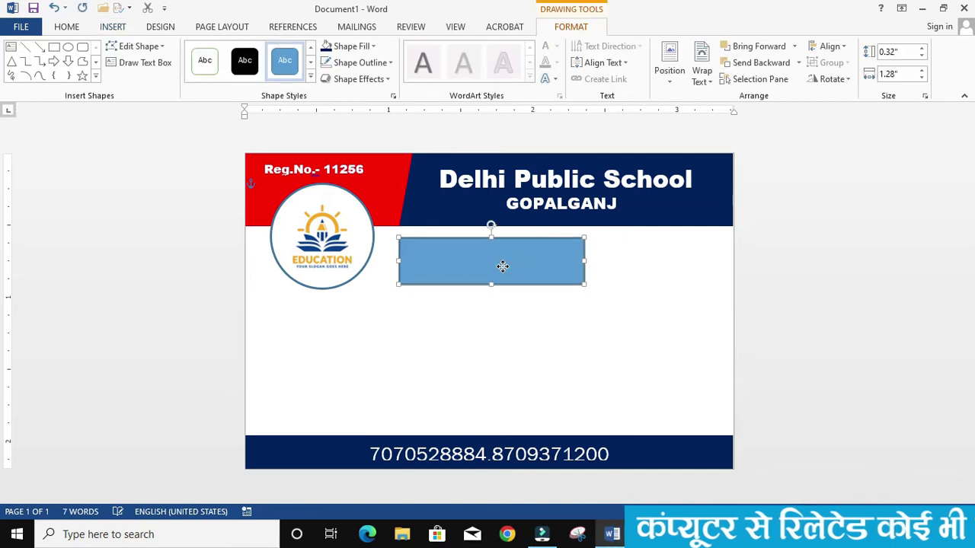
key(Delete)
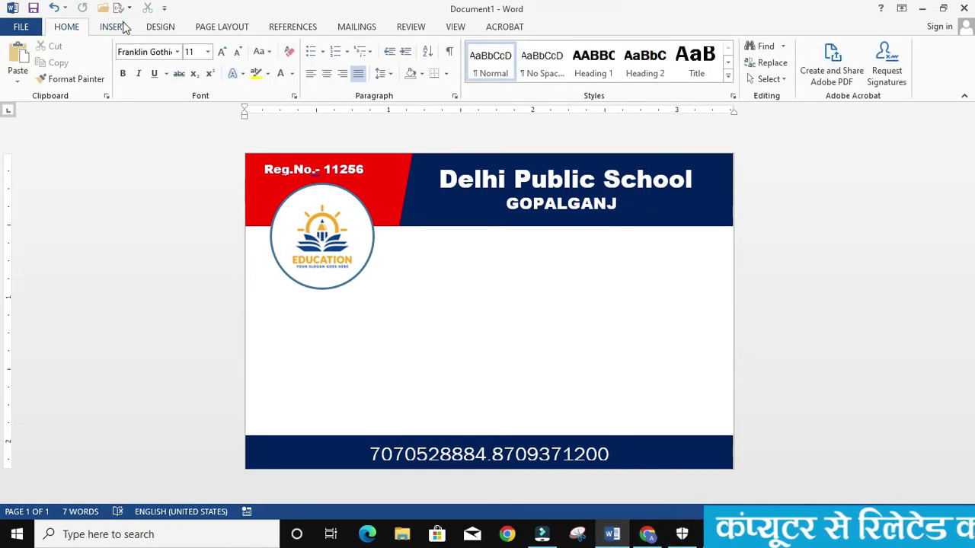
Draw a blue rounded rectangle, about 0.34" × 1.25", right of the logo.
click(122, 26)
click(195, 60)
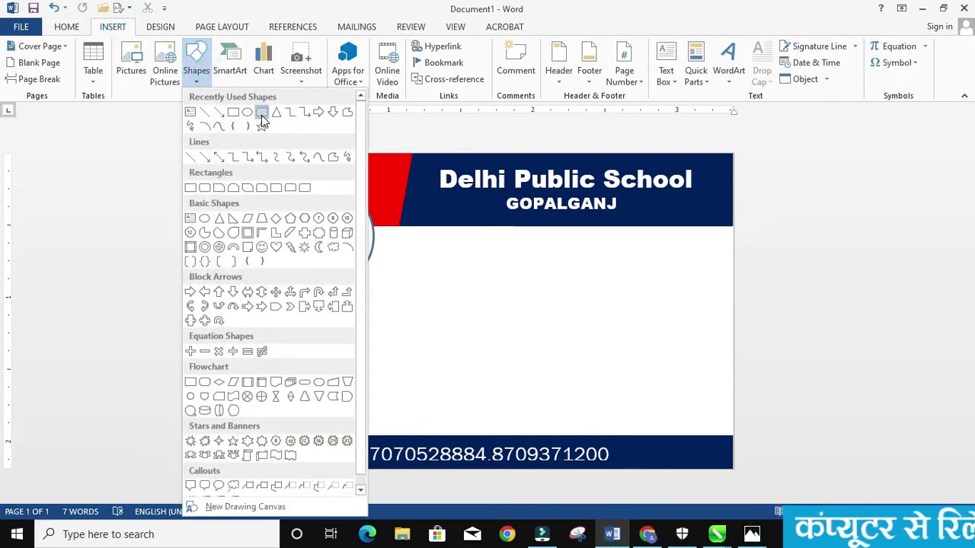
click(261, 113)
mouse_move(412, 241)
mouse_down()
mouse_move(593, 288)
mouse_move(582, 283)
mouse_move(594, 259)
mouse_up()
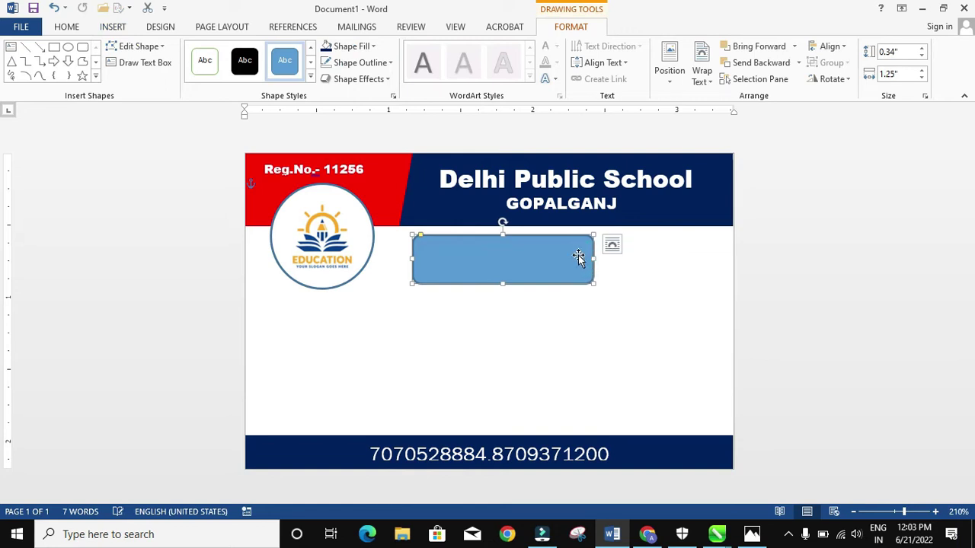
Draw a text box over the blue shape reading 'IDENTITY CARD', with no fill and no outline.
click(10, 49)
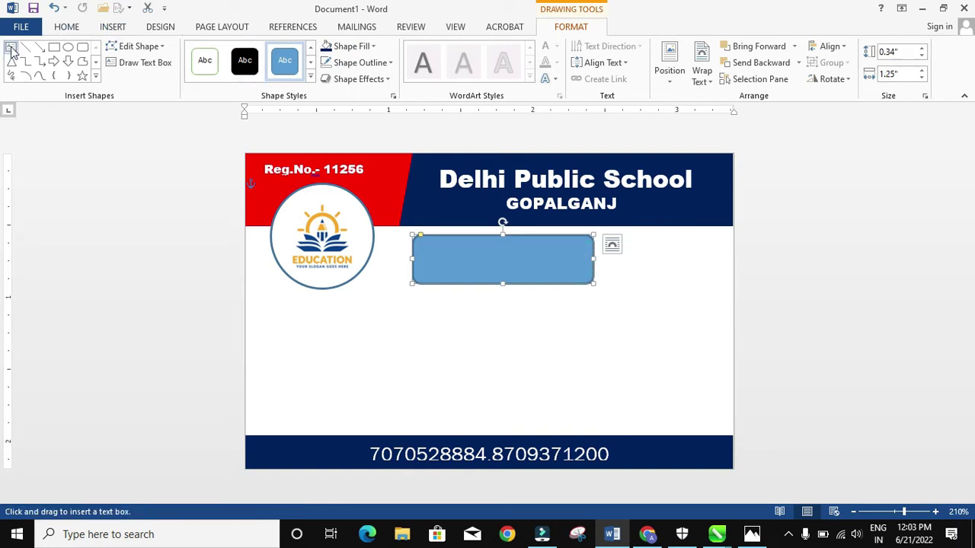
drag(424, 242, 579, 278)
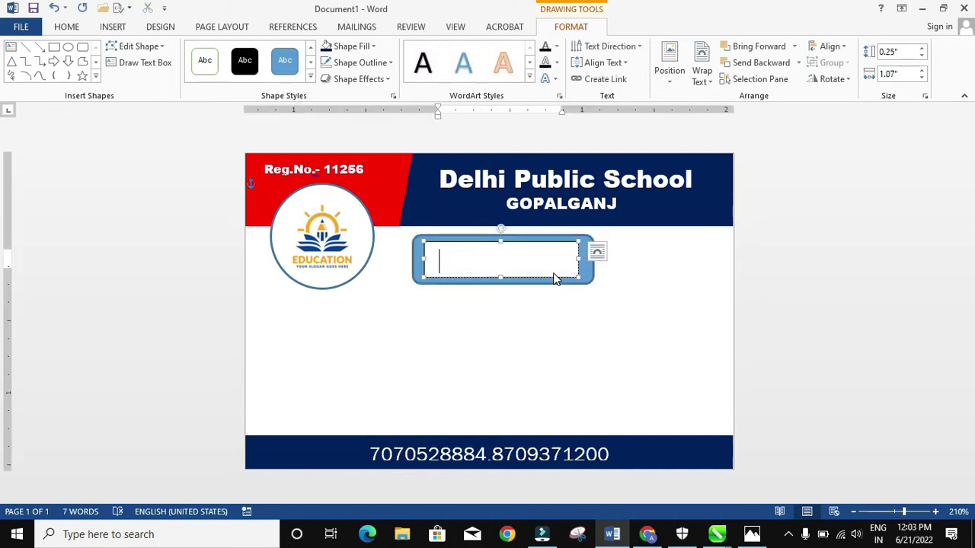
text(IDENTITY CARD)
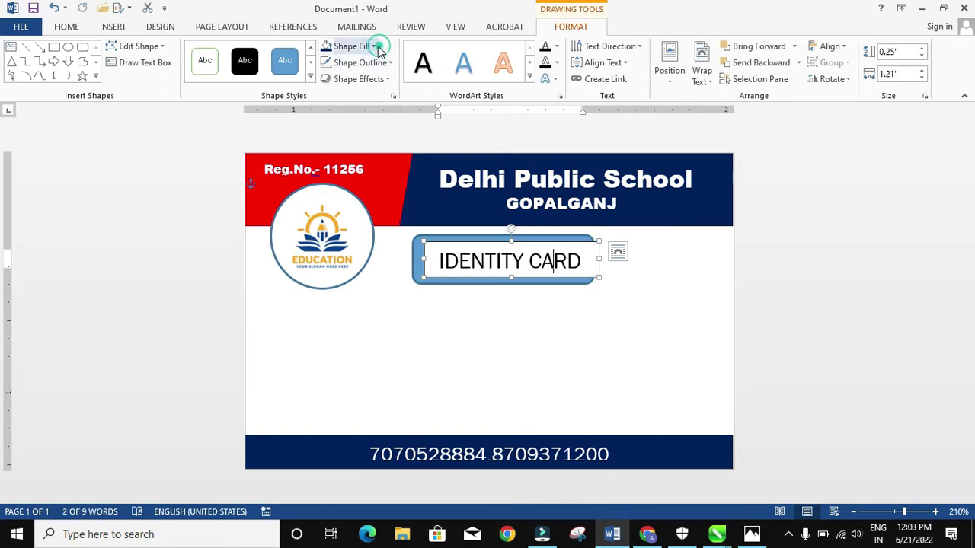
click(374, 47)
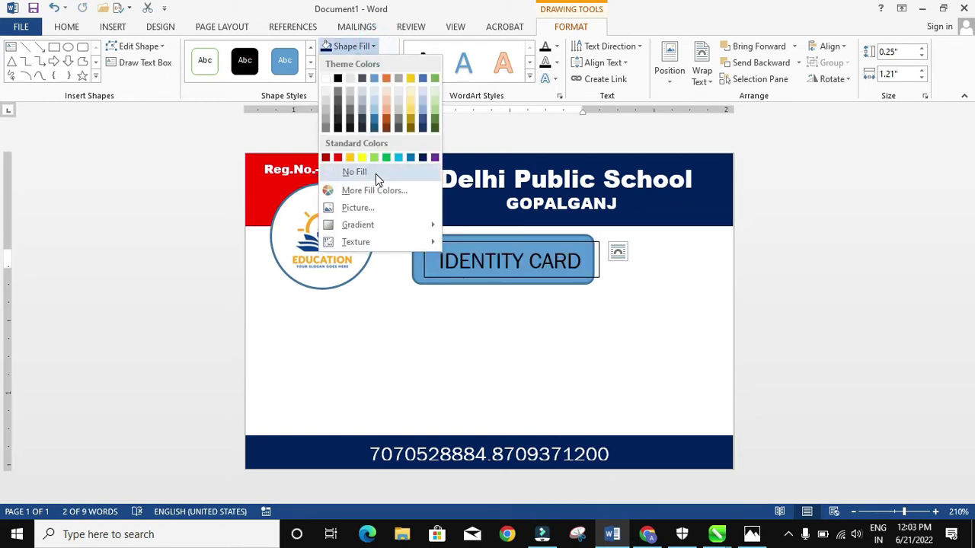
click(375, 173)
click(390, 63)
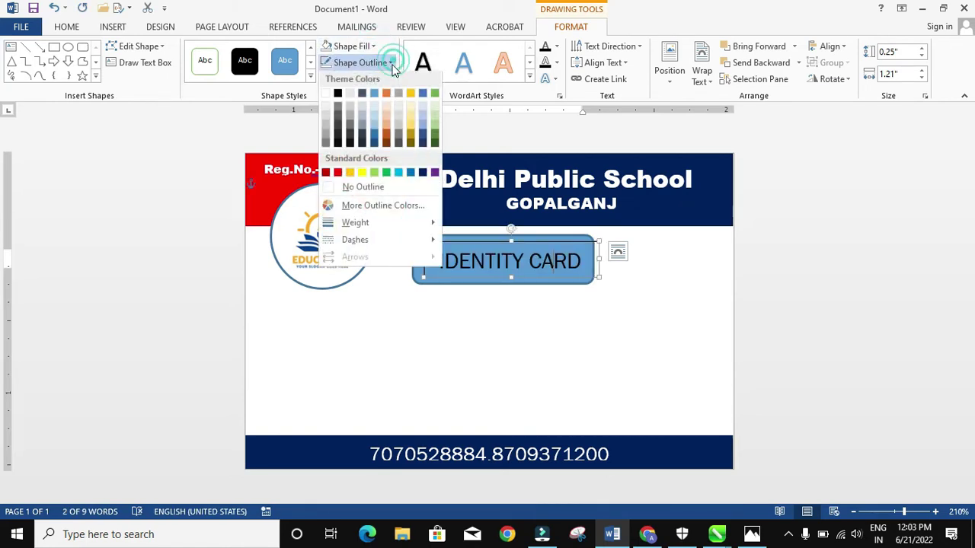
click(357, 190)
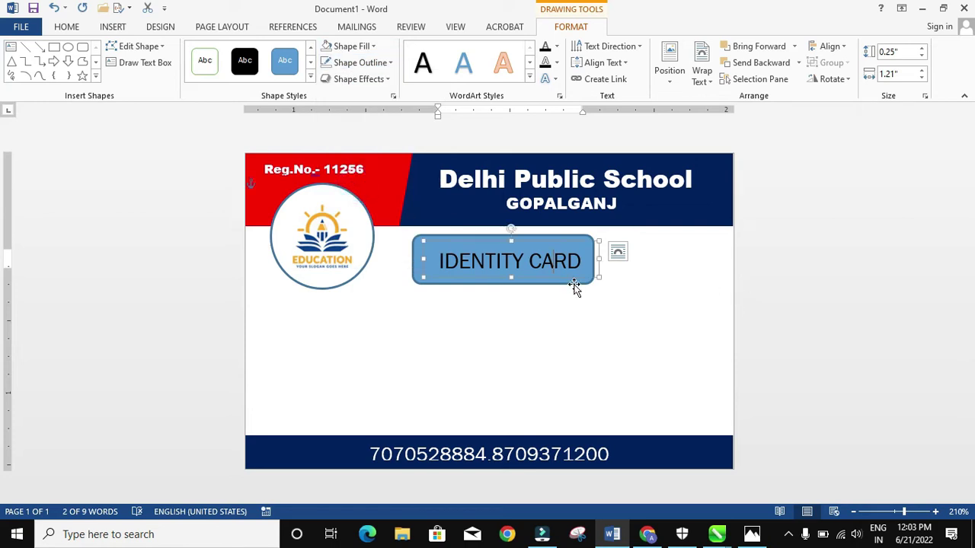
Set the IDENTITY CARD text to 10 pt Arial Black, widening the box to one line.
key(ctrl+a)
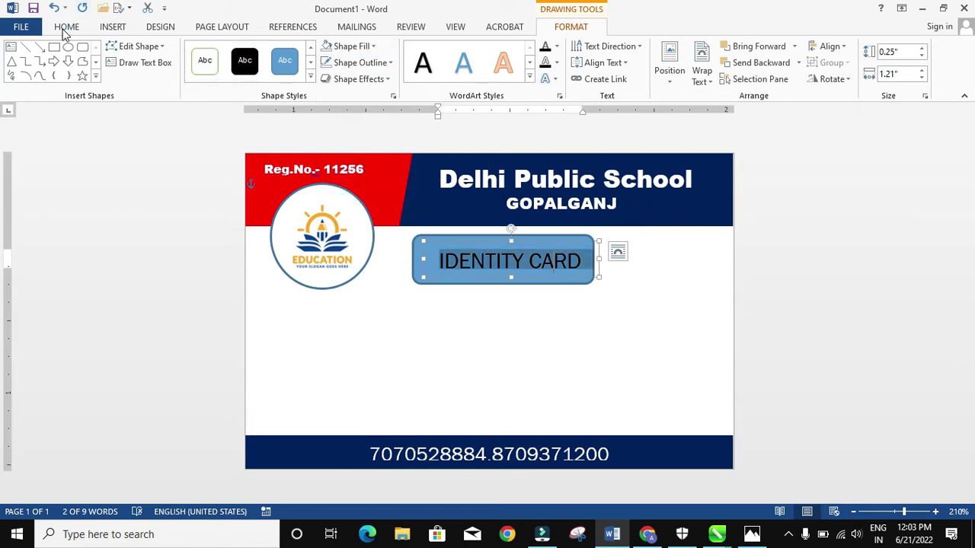
click(66, 29)
click(179, 54)
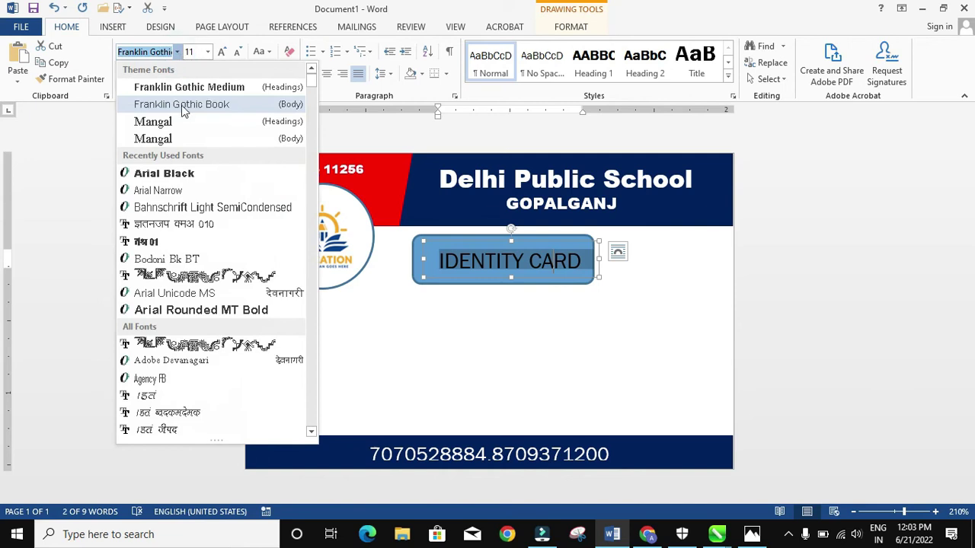
click(178, 172)
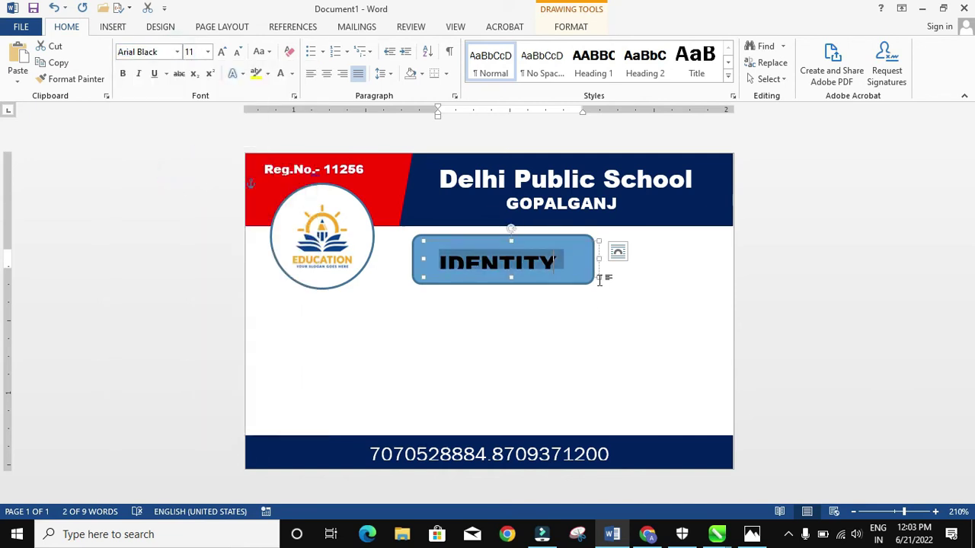
drag(598, 278, 652, 294)
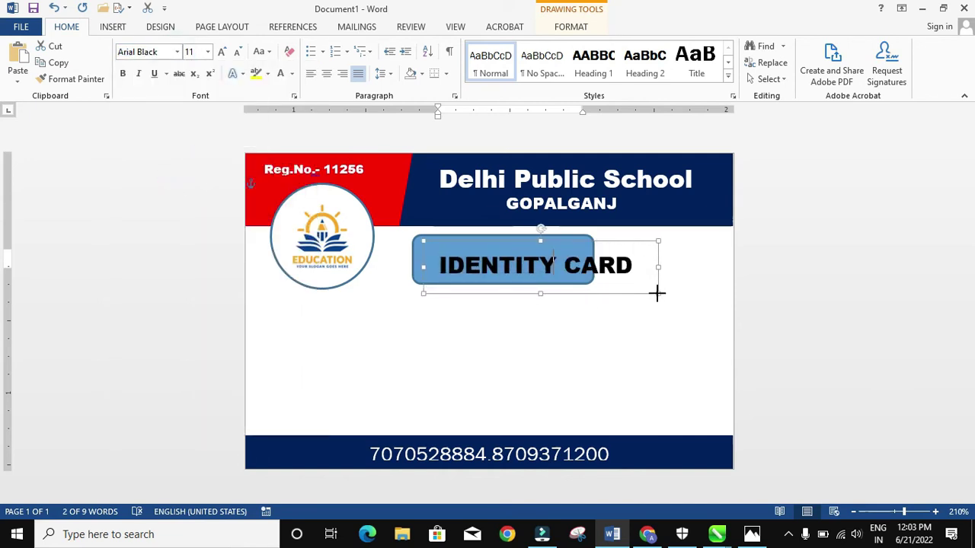
triple_click(618, 276)
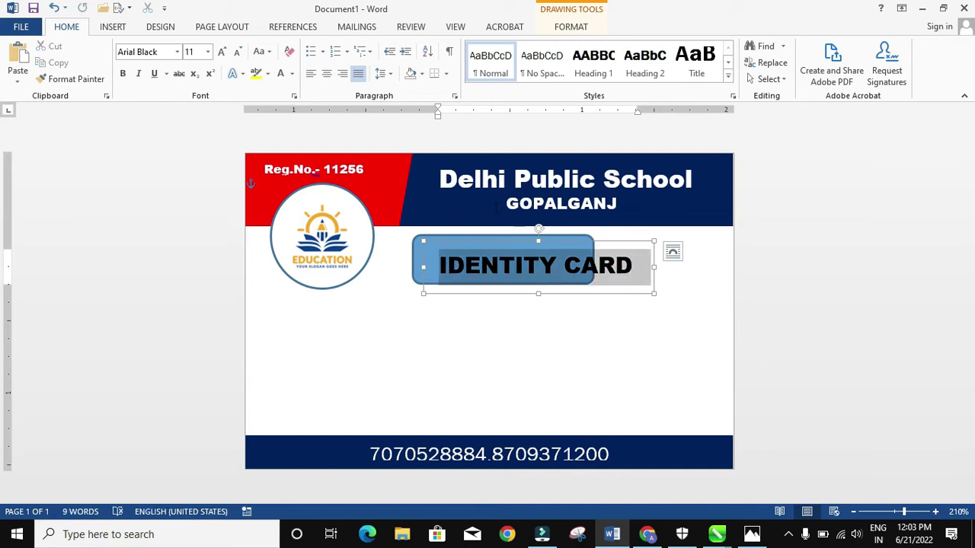
click(221, 52)
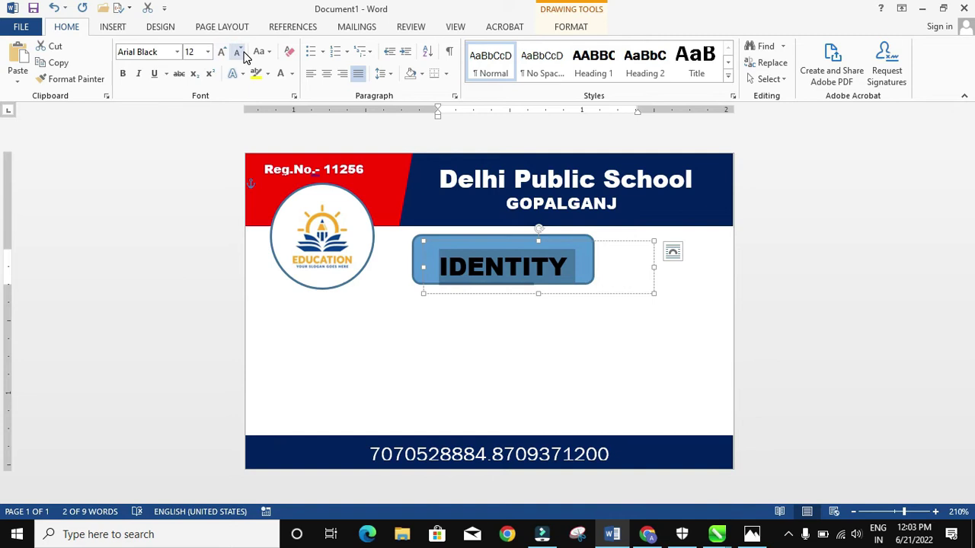
click(236, 52)
click(237, 52)
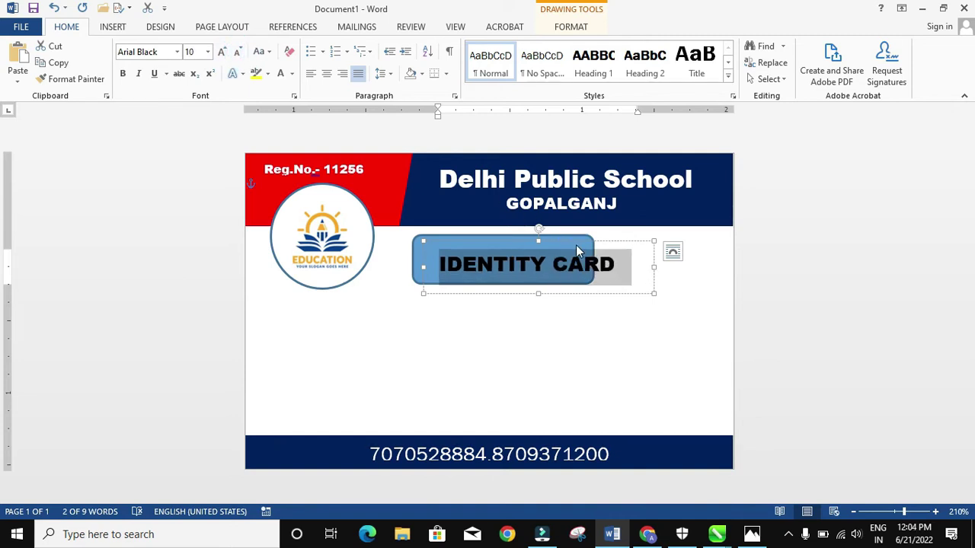
Move the IDENTITY CARD box up and left over the blue rounded shape.
drag(576, 244, 555, 236)
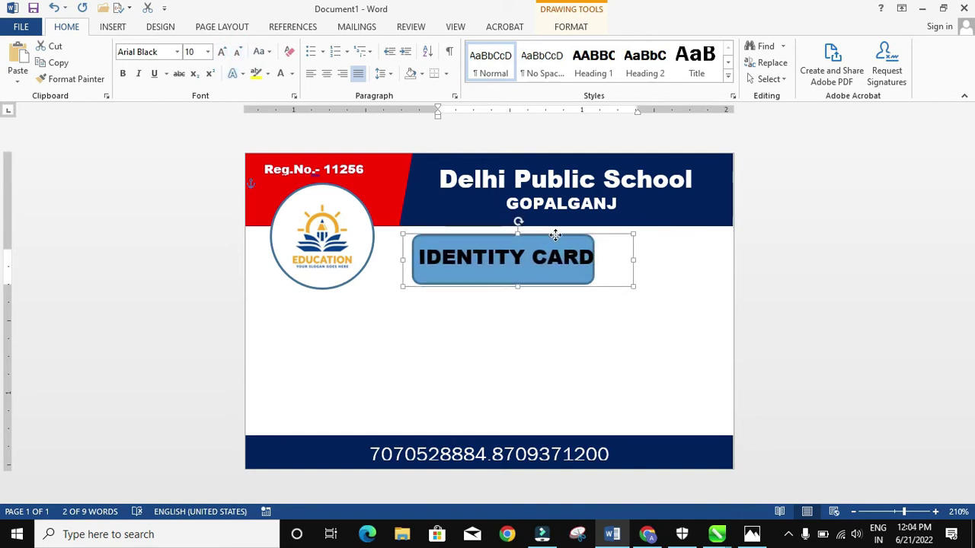
click(822, 268)
click(587, 288)
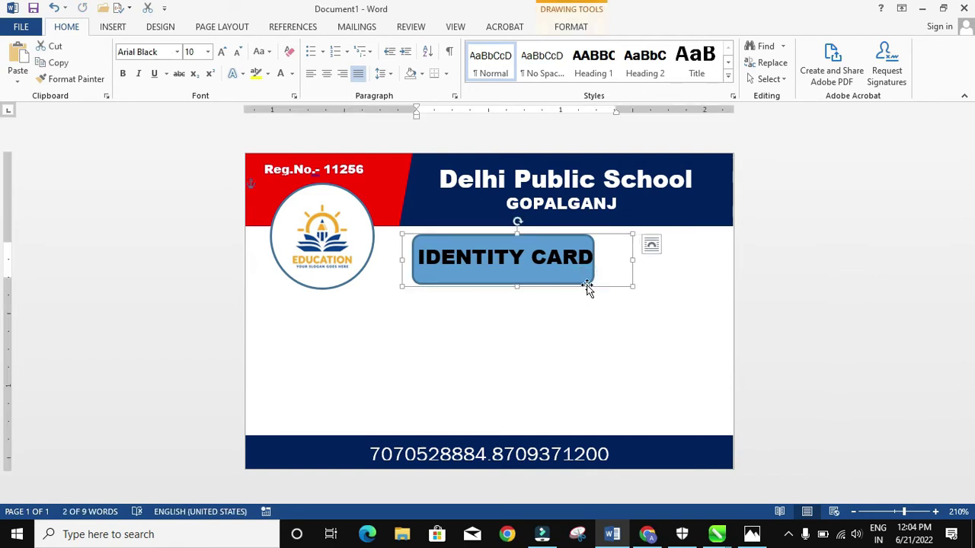
click(573, 244)
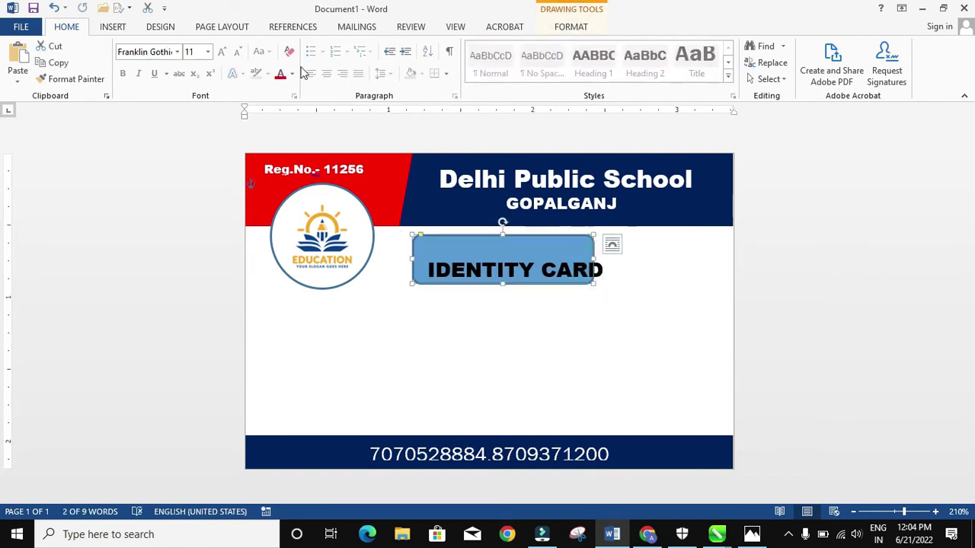
Give the rounded banner shape a red fill and no outline.
click(562, 32)
click(363, 46)
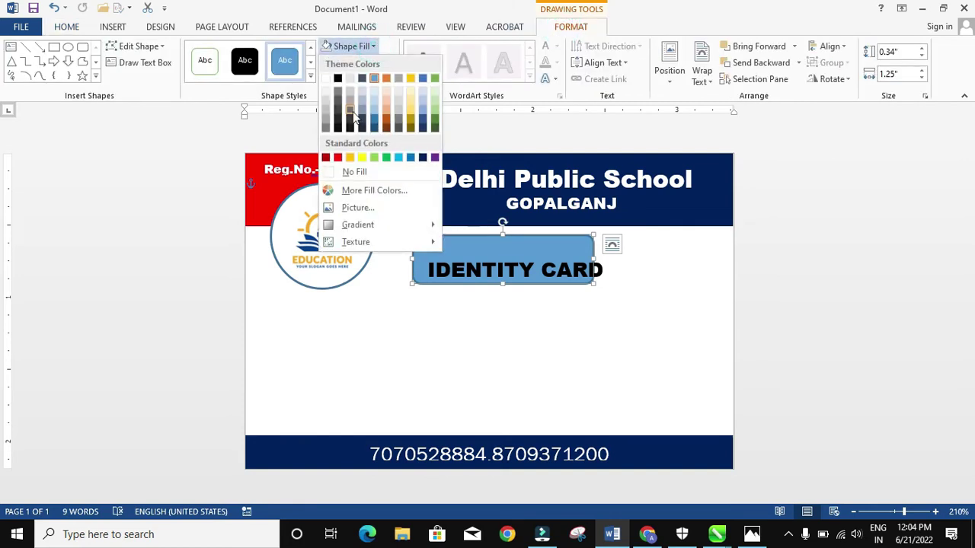
click(338, 157)
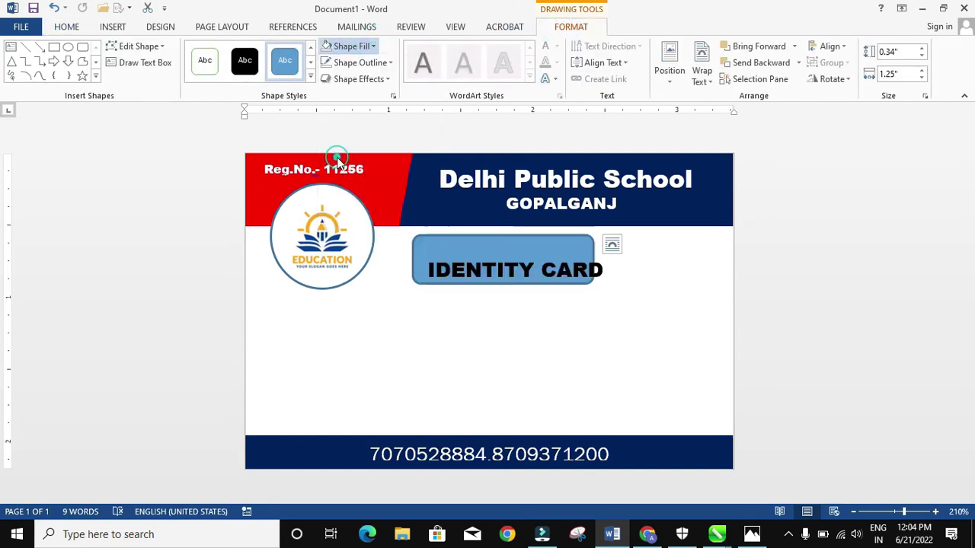
click(392, 64)
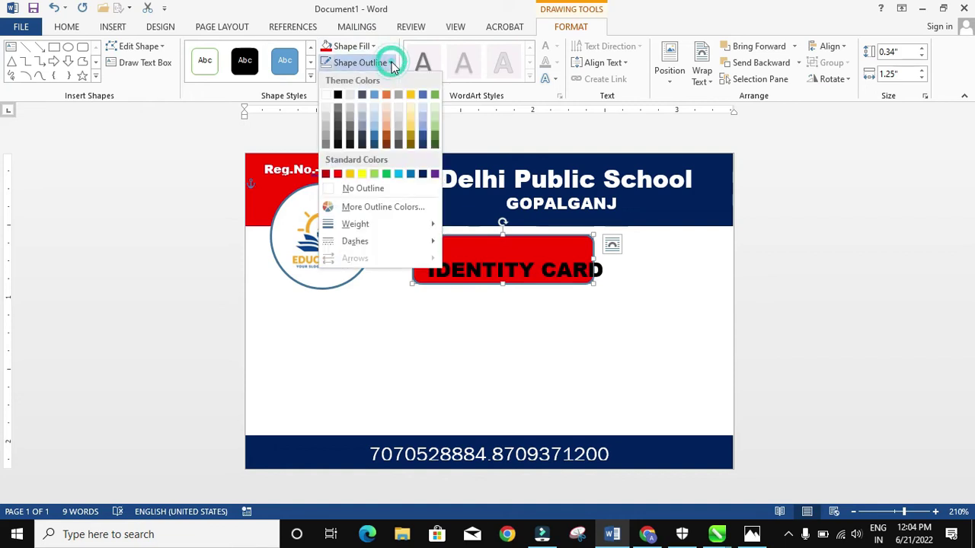
click(374, 192)
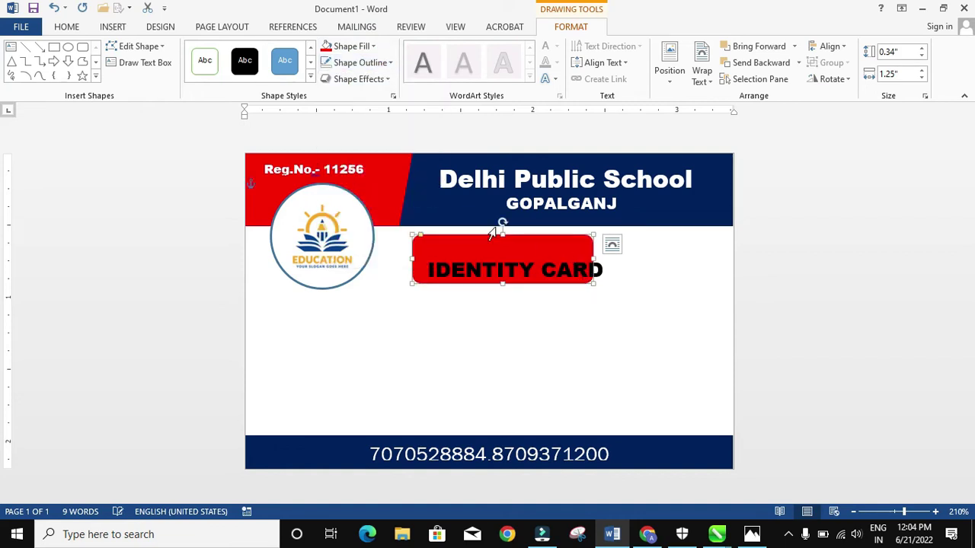
Lower the banner's top edge and centre the narrowed IDENTITY CARD text box on it.
drag(503, 235, 503, 243)
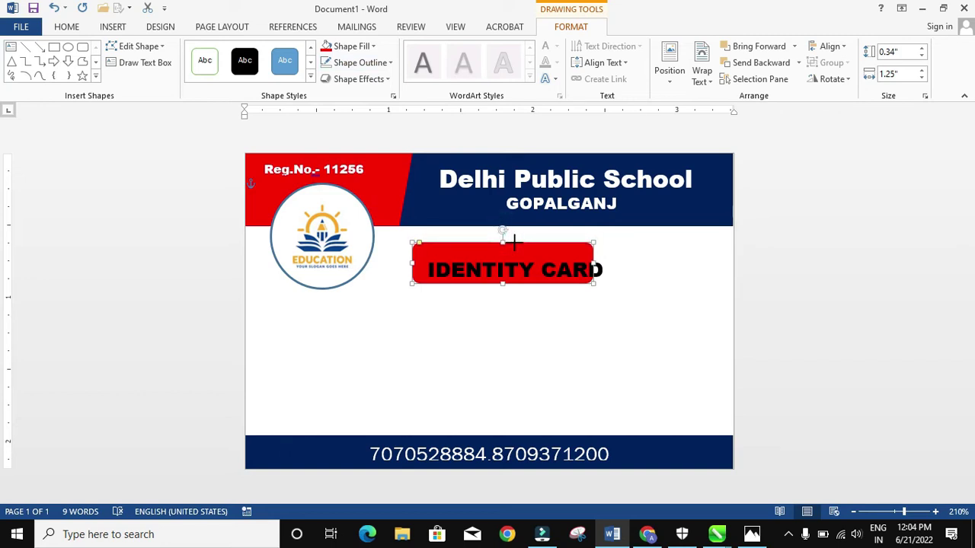
click(601, 269)
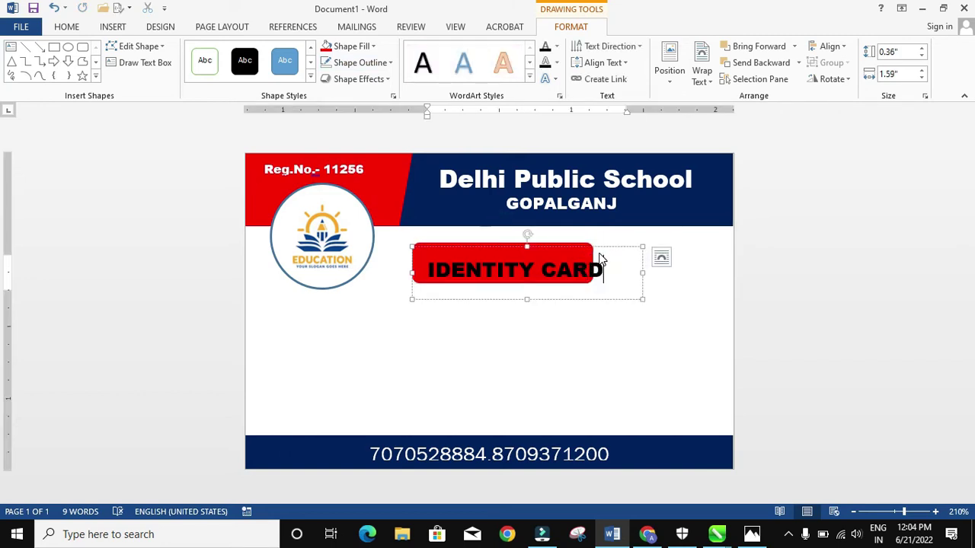
drag(600, 248, 588, 240)
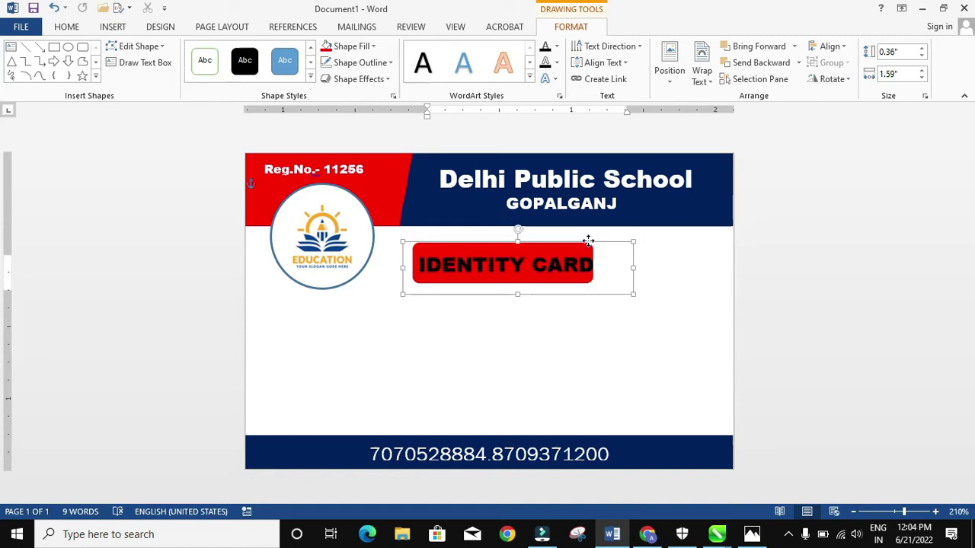
drag(631, 267, 613, 266)
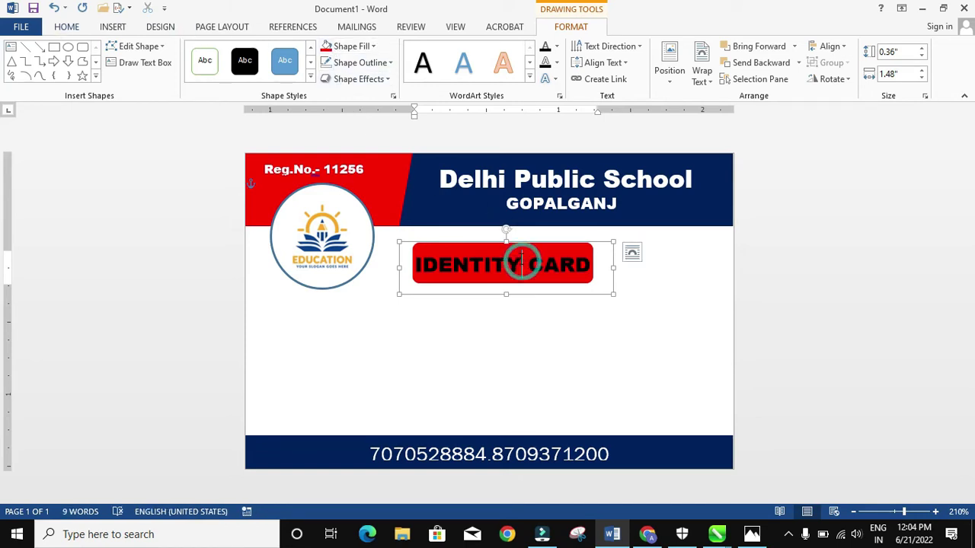
Make the IDENTITY CARD text 9 pt and white.
click(69, 27)
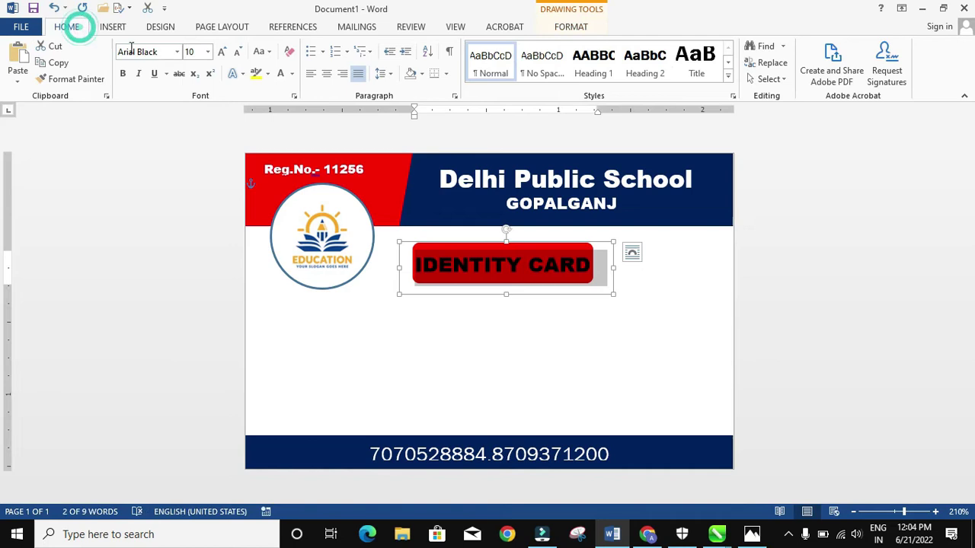
click(238, 52)
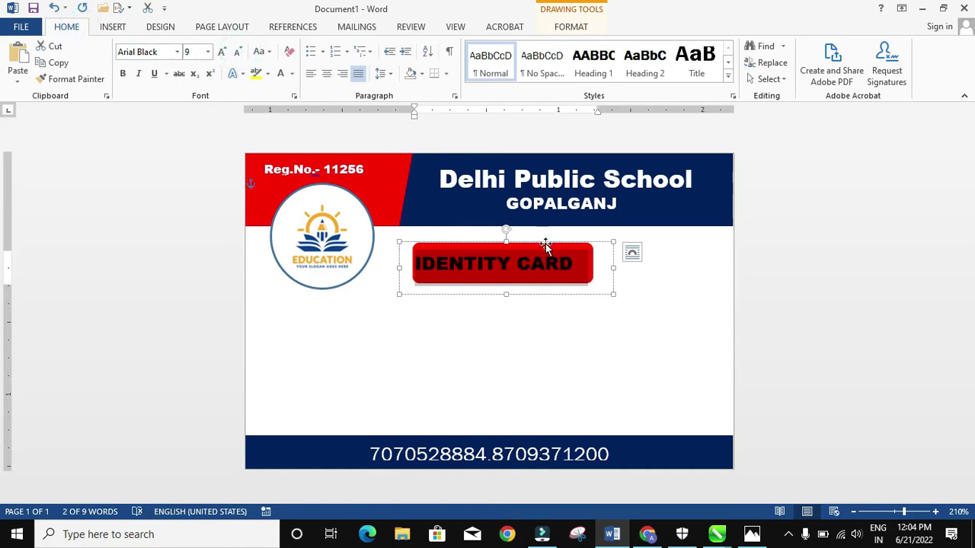
drag(548, 241, 553, 240)
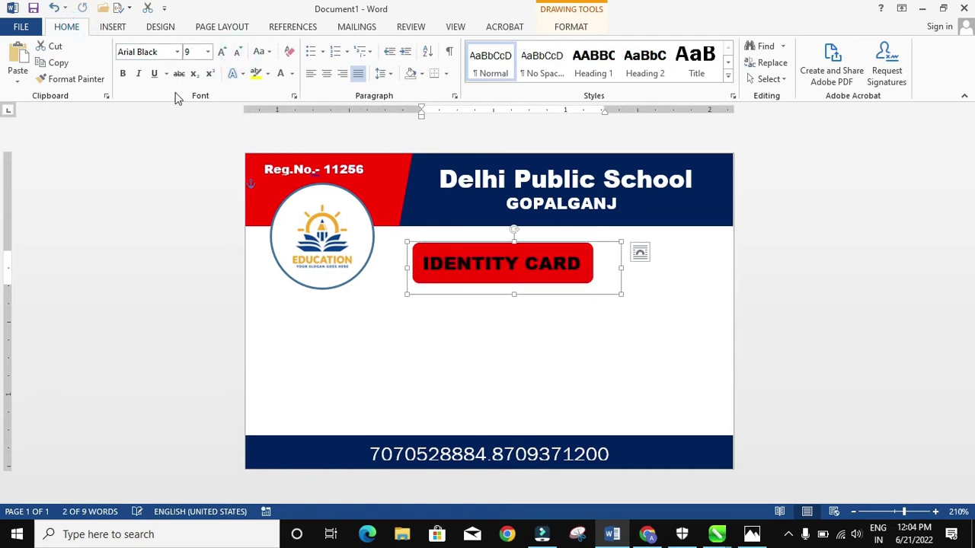
click(291, 73)
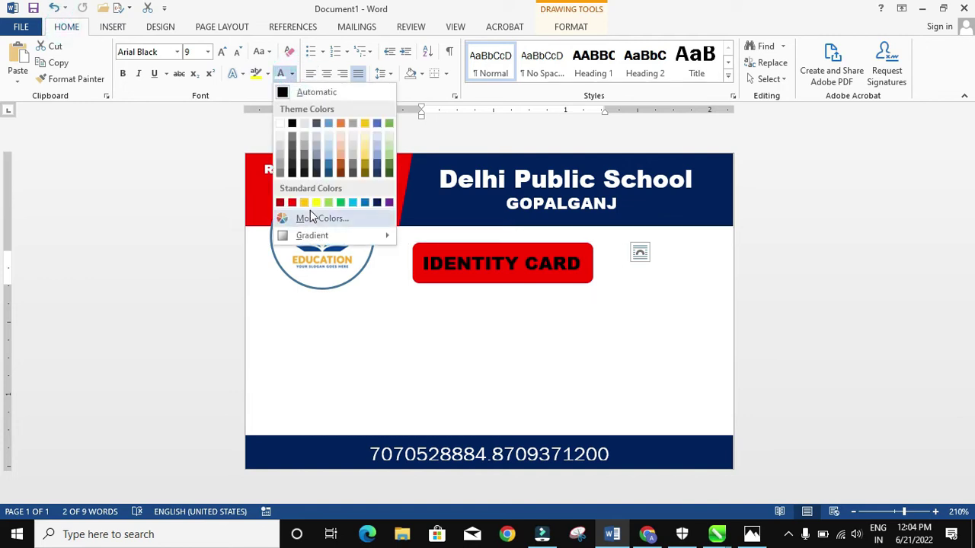
click(279, 122)
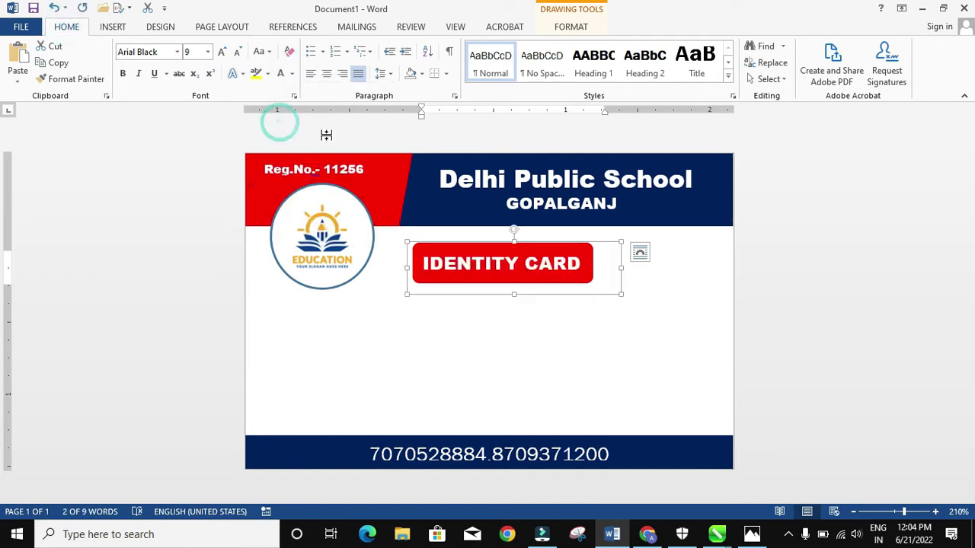
click(911, 315)
Using Select Objects, move the text up and shorten the red banner snugly around it.
click(576, 251)
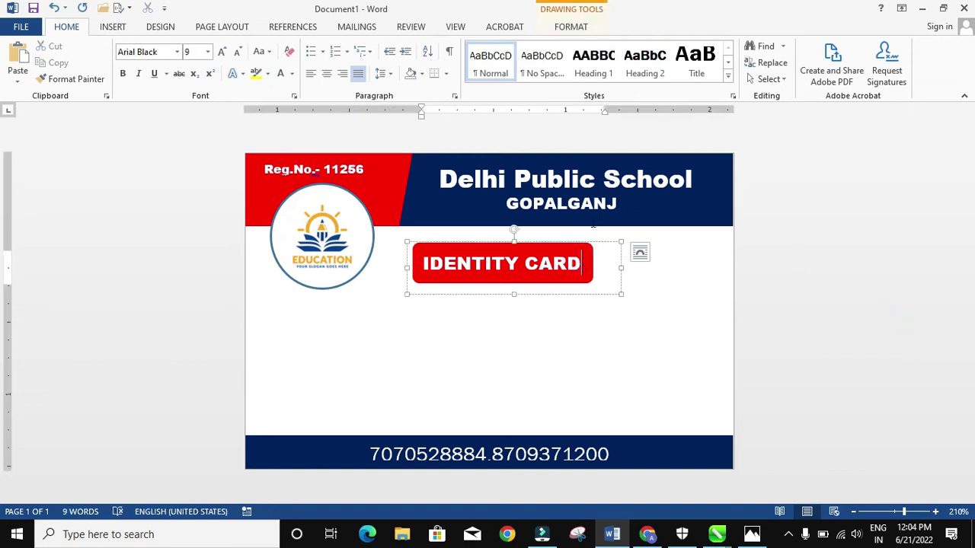
click(780, 78)
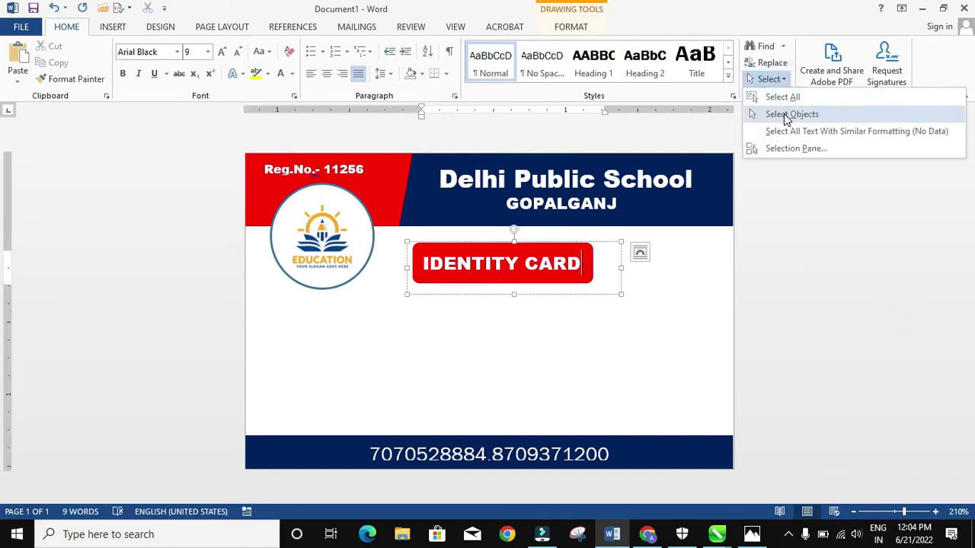
click(789, 114)
drag(574, 251, 562, 229)
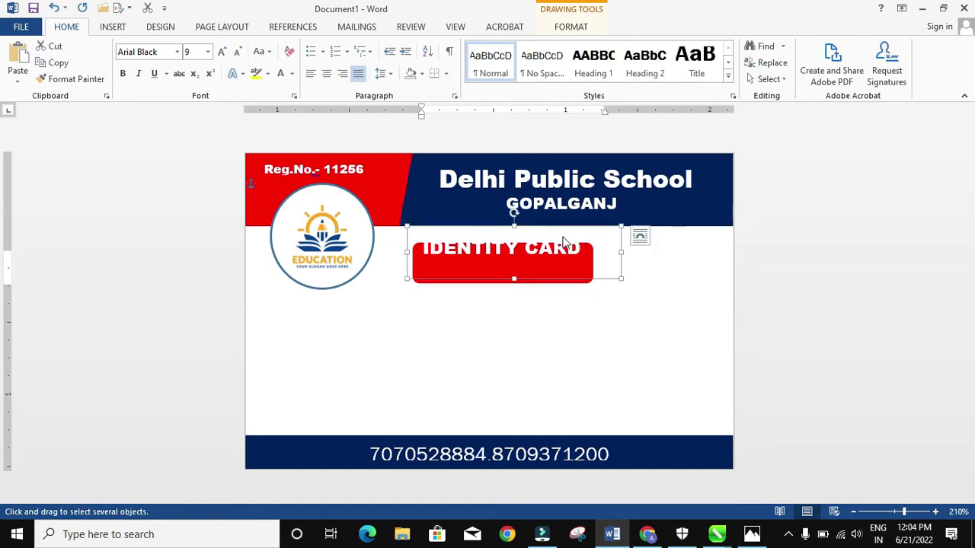
click(560, 280)
key(Up)
key(Up)
key(Up)
key(Up)
key(Up)
key(Up)
key(Up)
key(Up)
key(Up)
key(Up)
key(Up)
drag(501, 274, 501, 265)
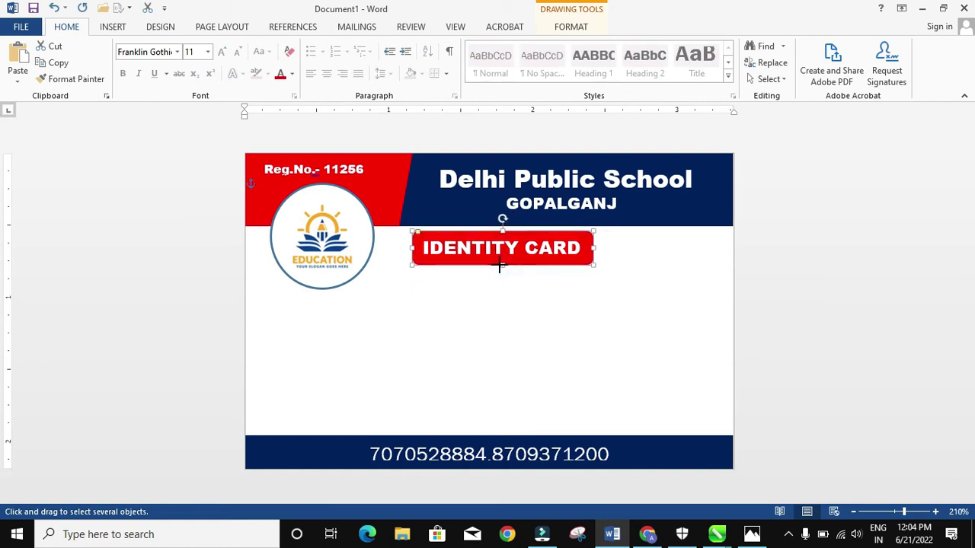
key(Left)
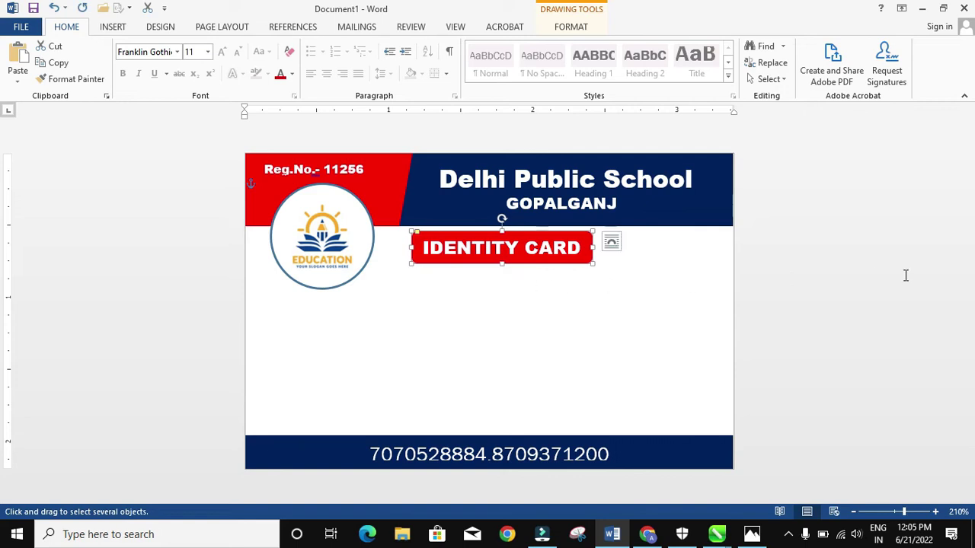
Draw a 0.8" × 0.68" rounded rectangle on the card's right, beside the IDENTITY CARD banner.
click(114, 29)
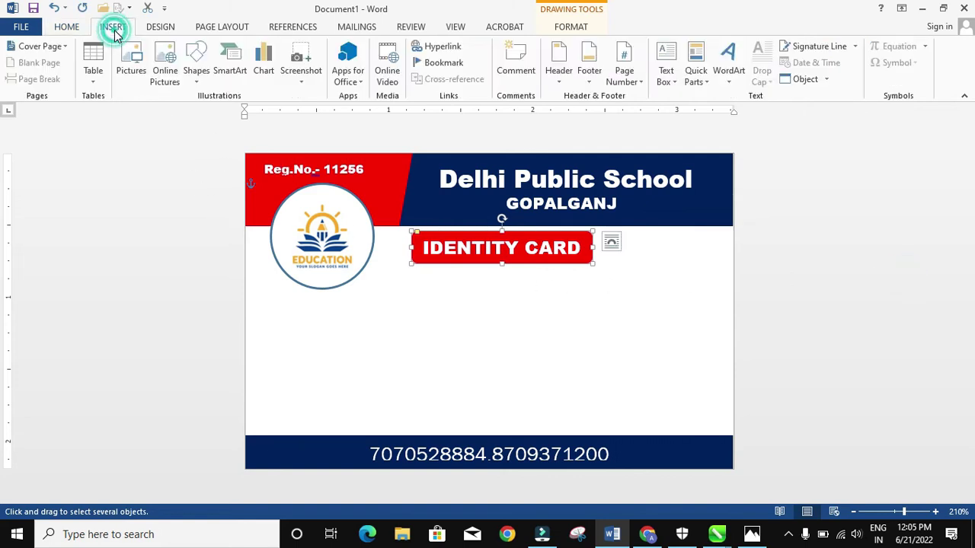
click(196, 69)
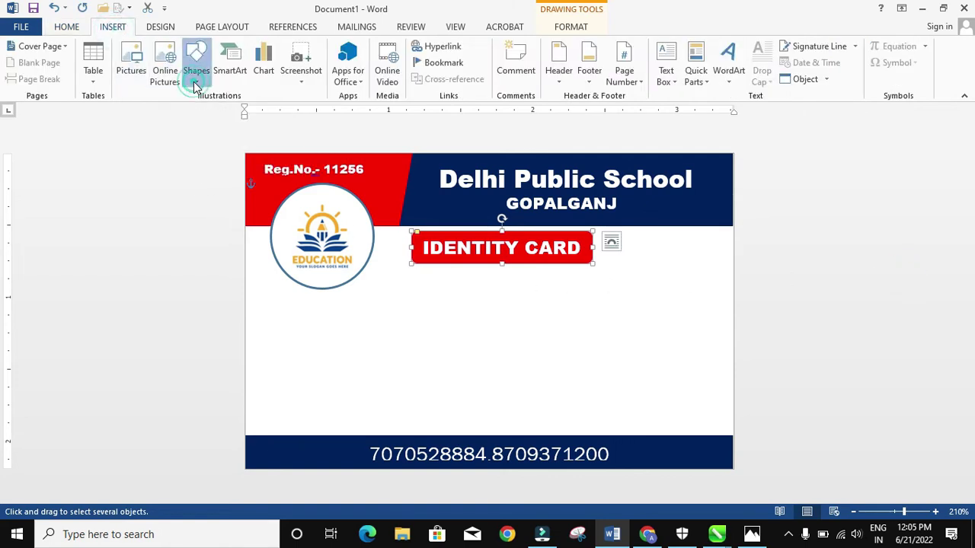
click(233, 113)
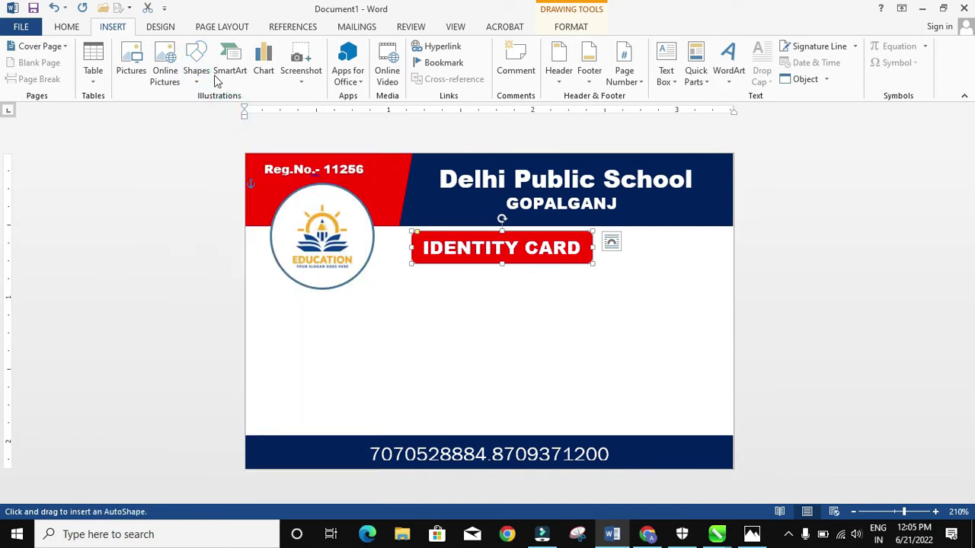
click(195, 61)
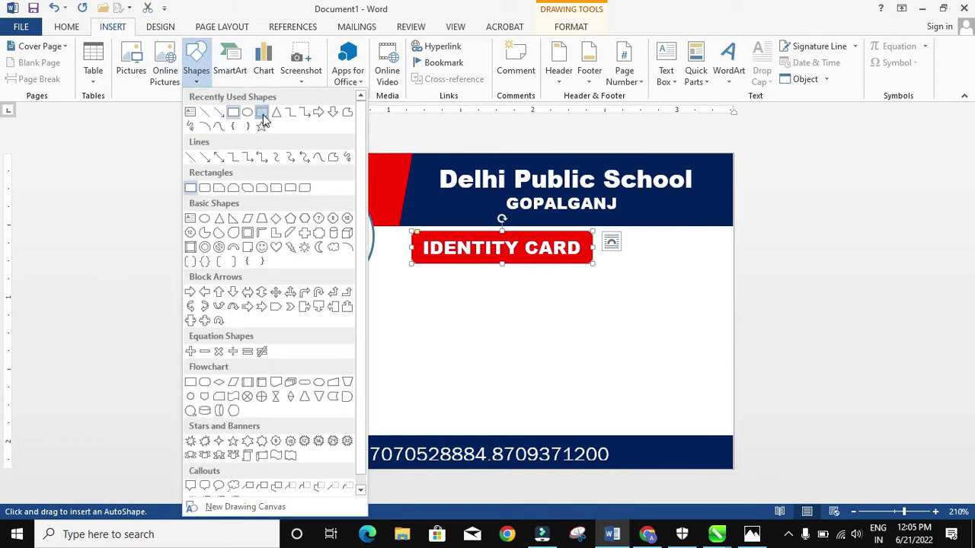
click(262, 114)
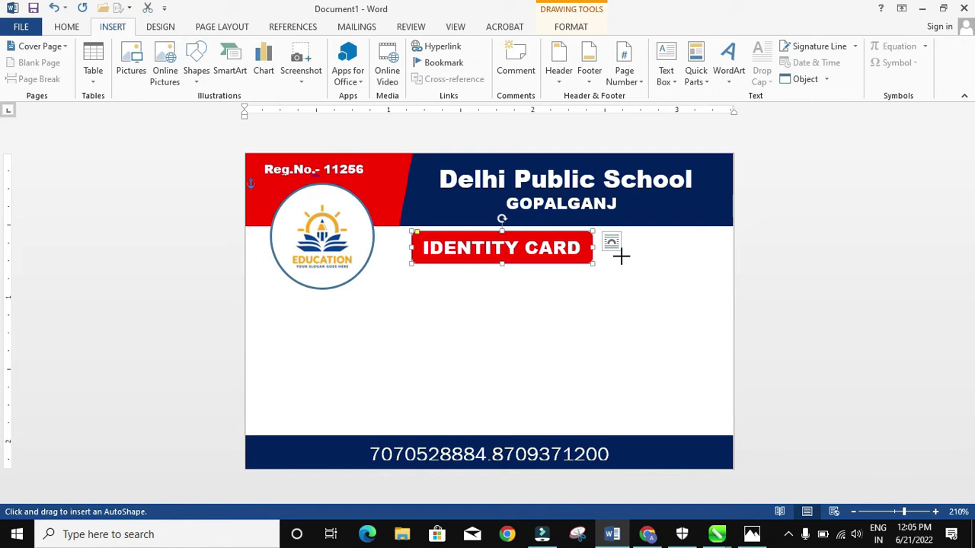
drag(631, 268, 719, 372)
drag(677, 322, 667, 312)
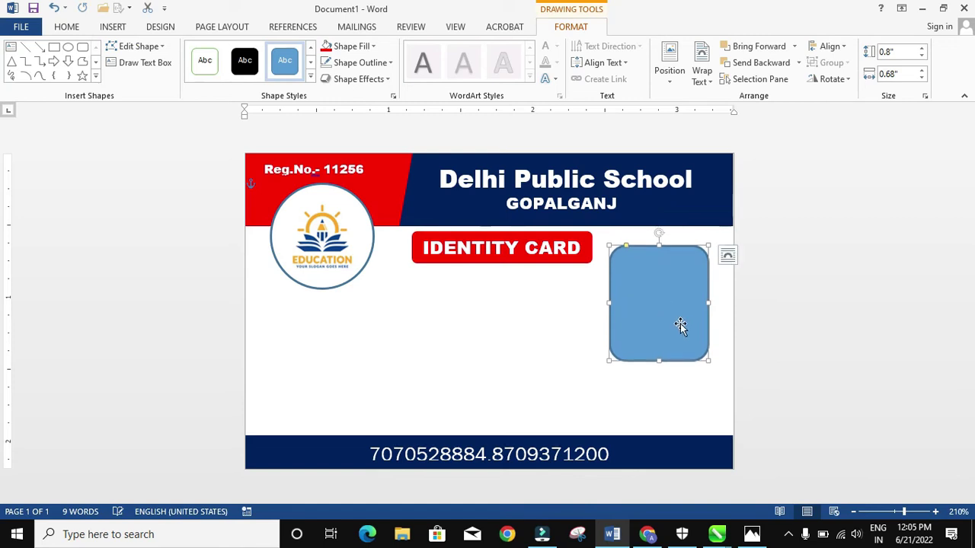
right_click(656, 283)
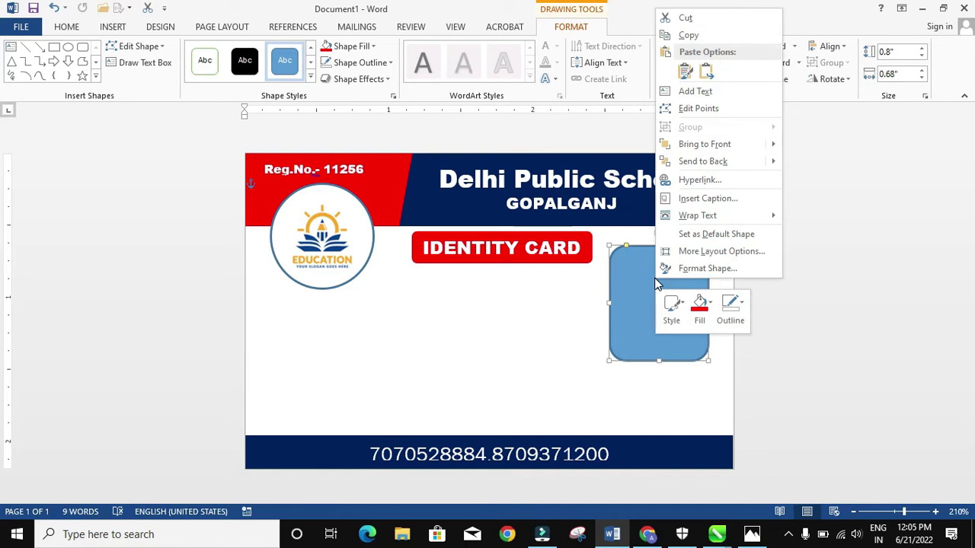
click(644, 279)
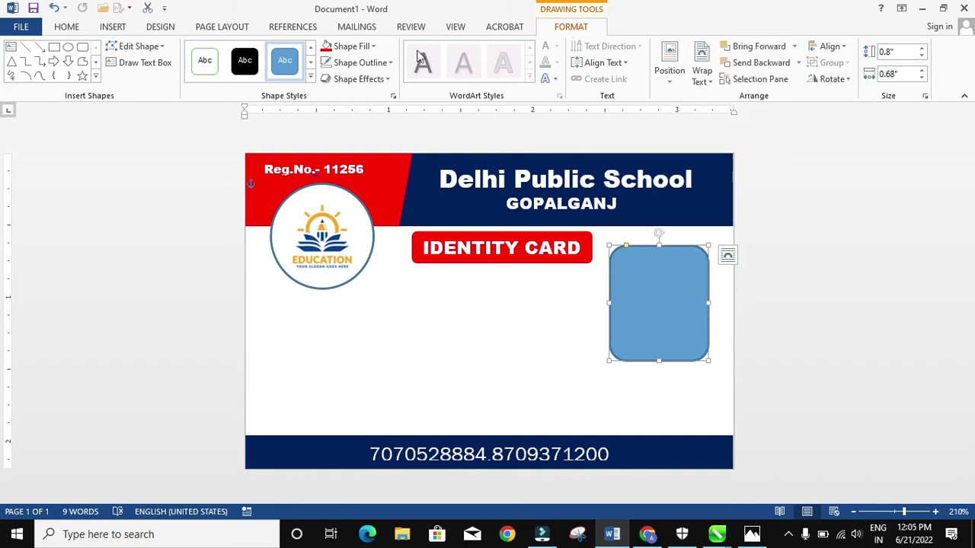
Fill the rounded frame with the student photo from E:\OTHER PHOTO and outline it dark blue.
click(374, 47)
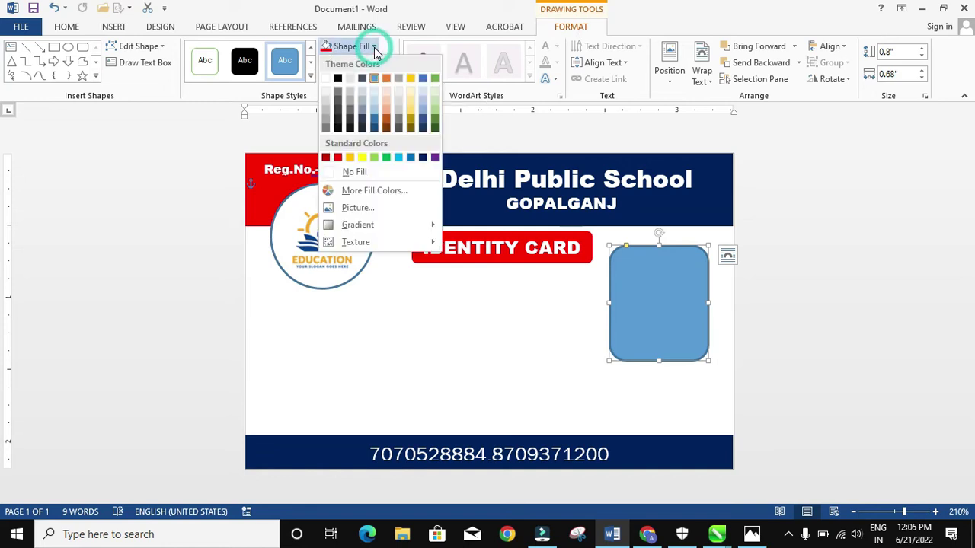
click(380, 208)
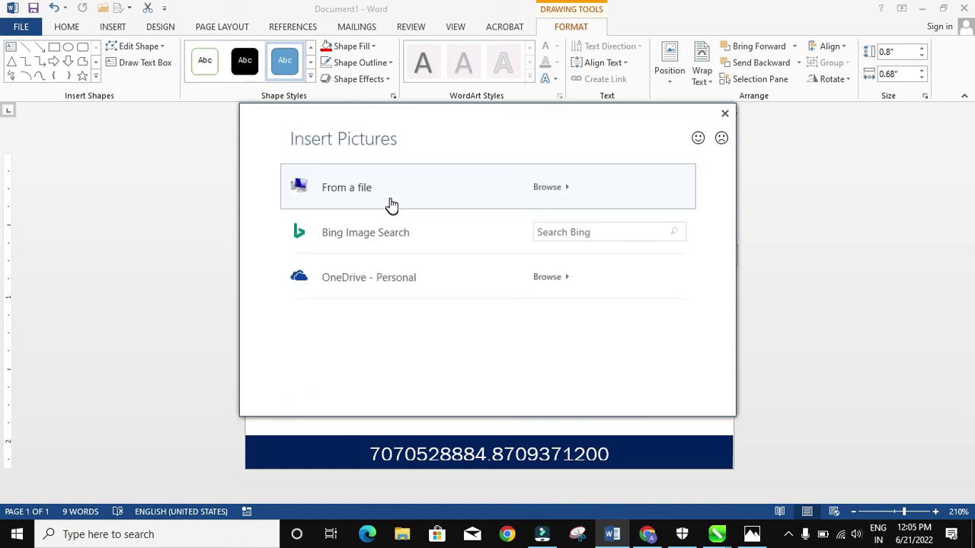
click(391, 197)
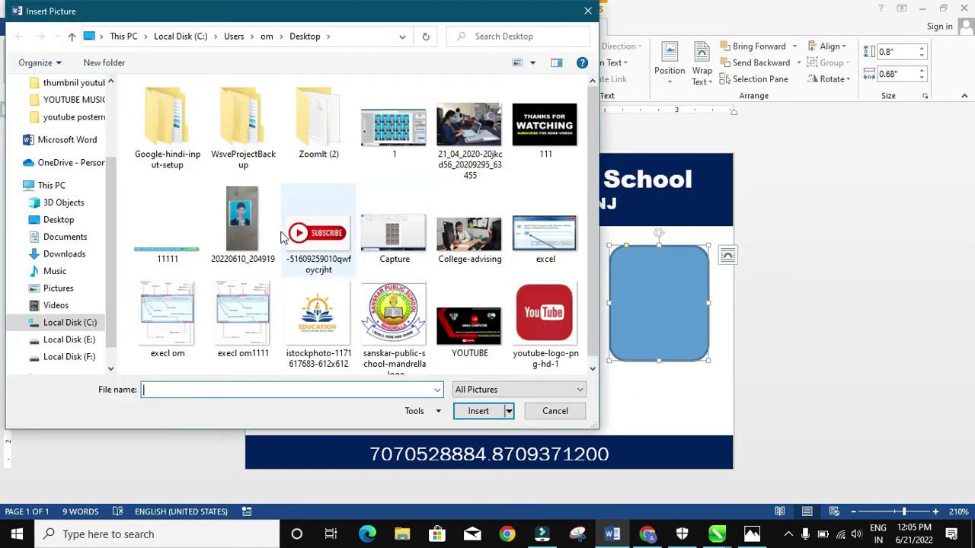
click(67, 339)
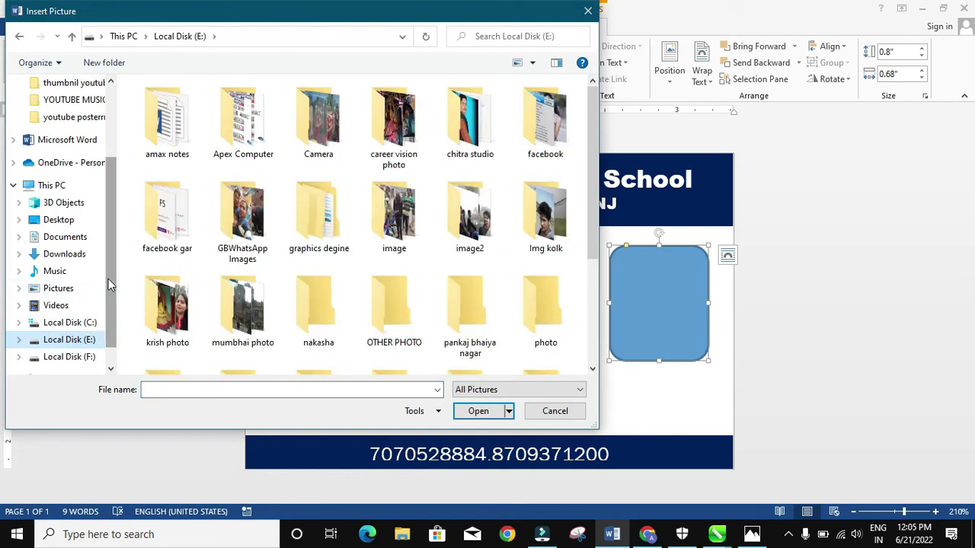
double_click(411, 301)
click(156, 113)
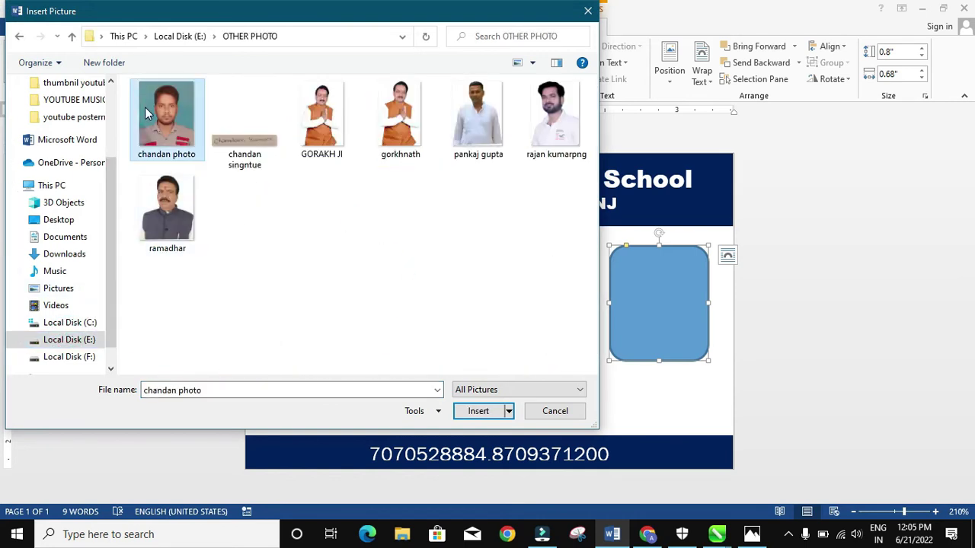
click(477, 411)
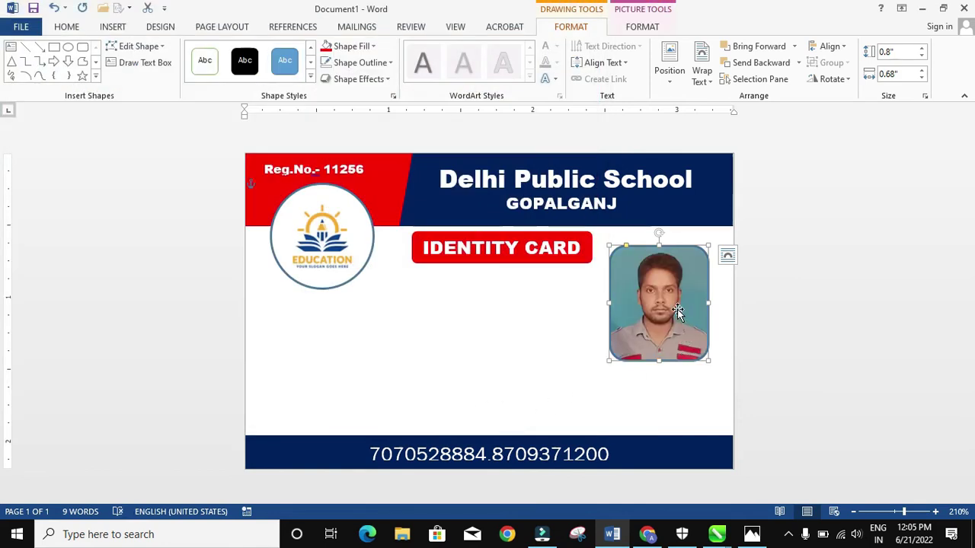
click(390, 61)
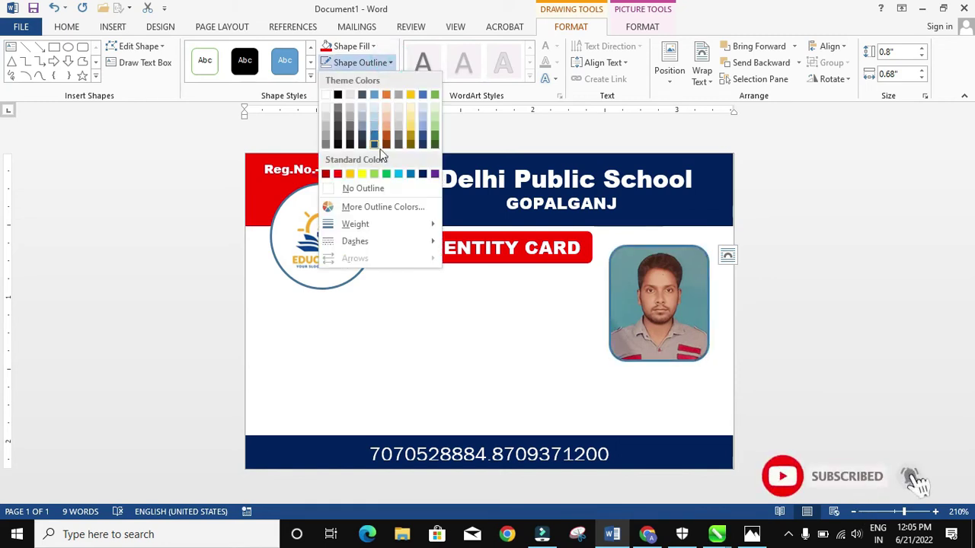
click(424, 174)
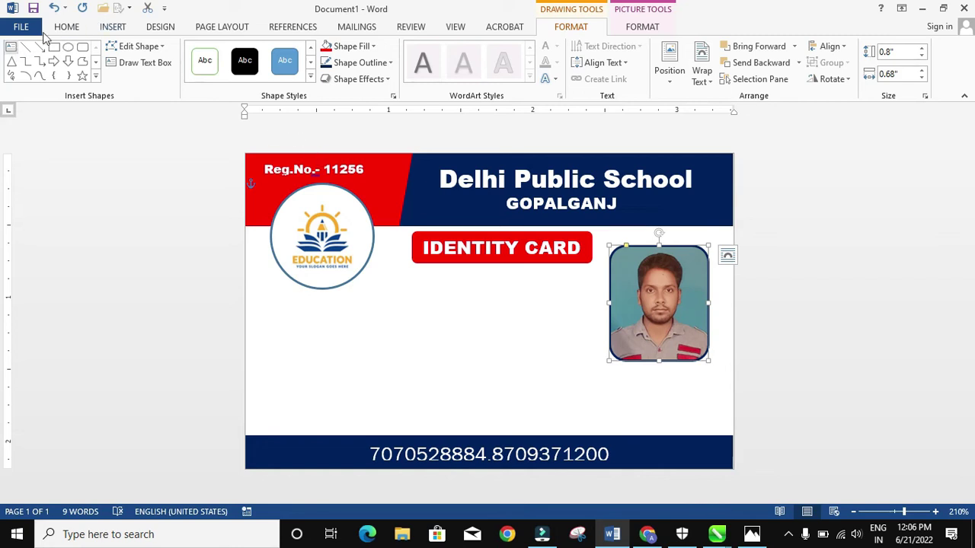
Draw a details text box below the logo and type 'Student Name' followed by the student's name.
click(112, 27)
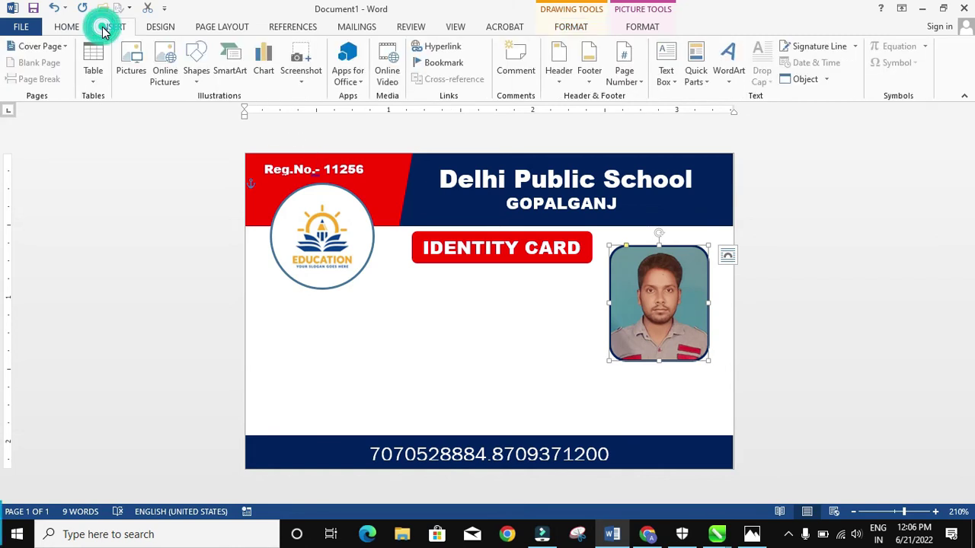
click(196, 72)
click(190, 105)
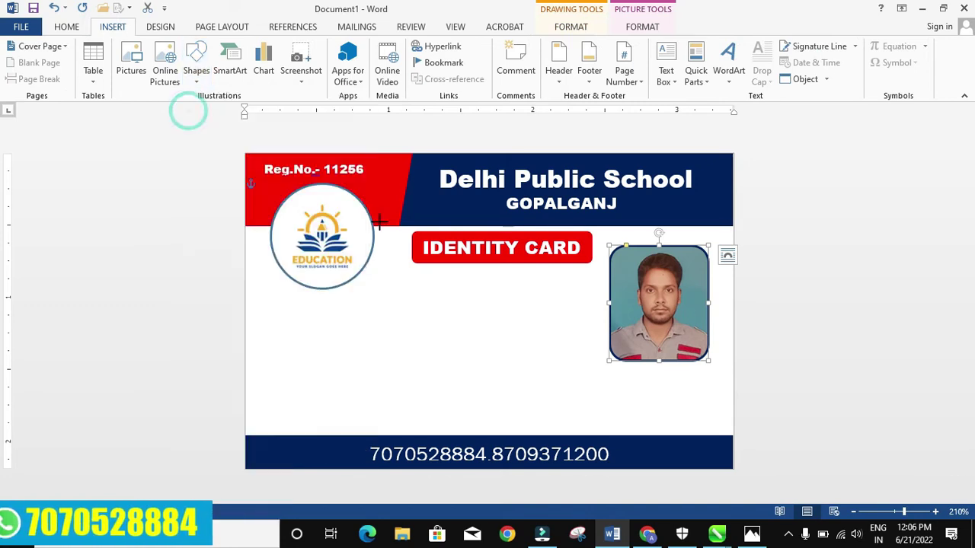
drag(262, 295, 576, 431)
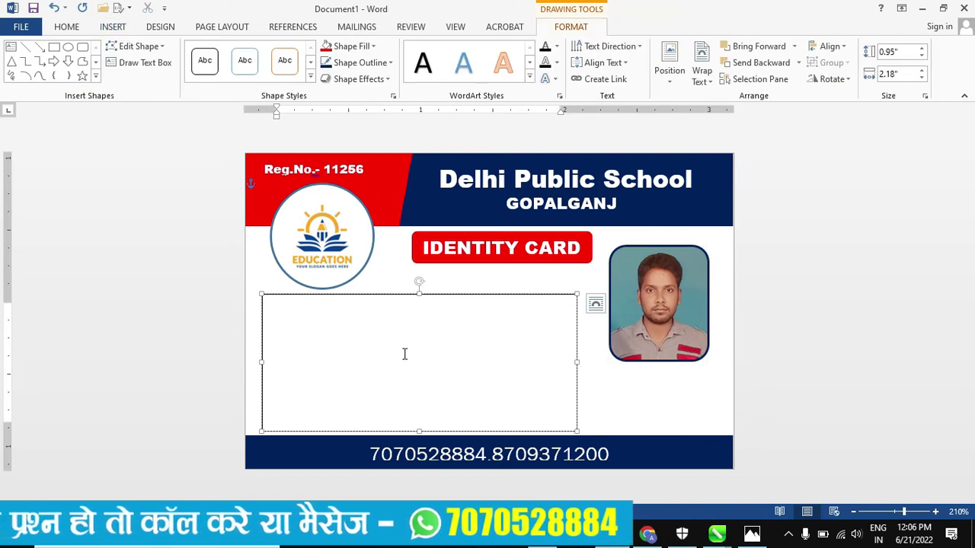
text(S)
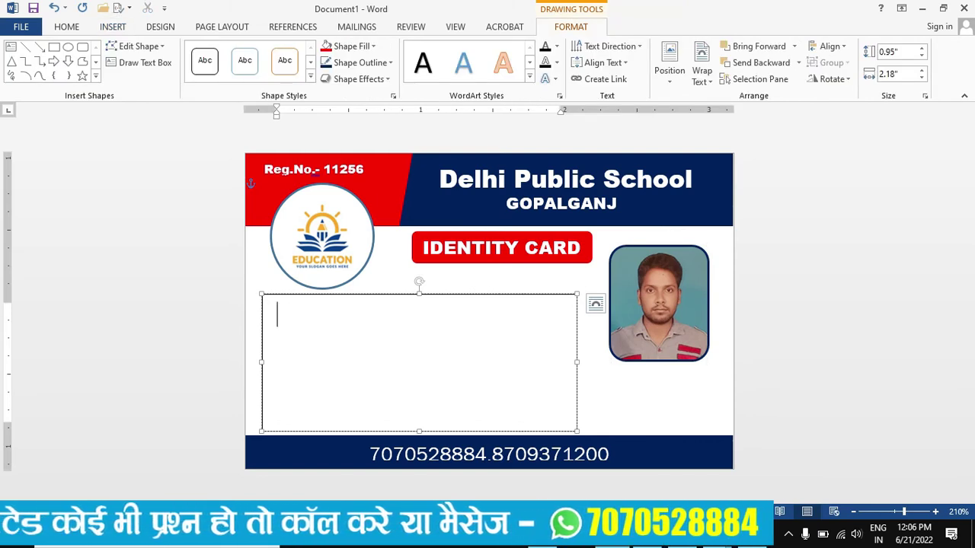
text(TU)
key(BackSpace)
key(BackSpace)
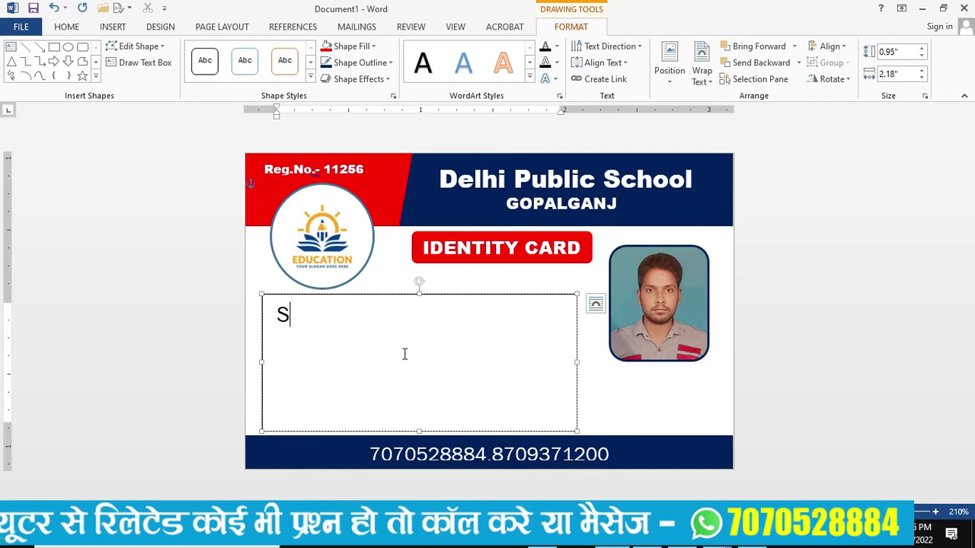
text(tudent Name)
key(Return)
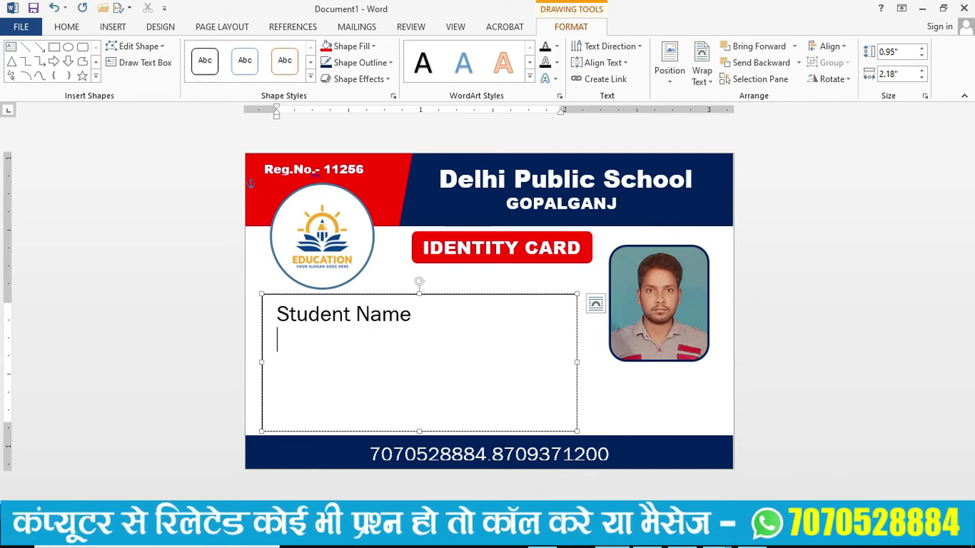
key(BackSpace)
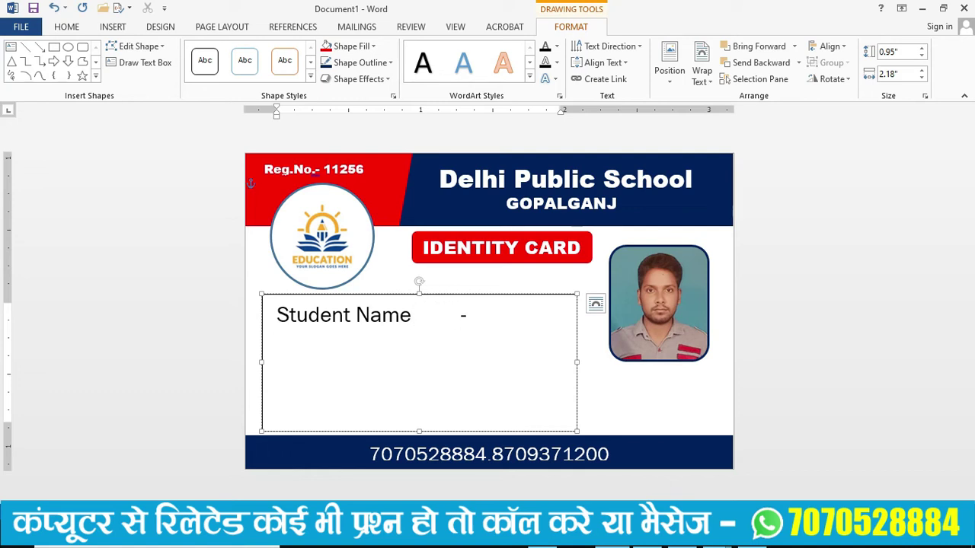
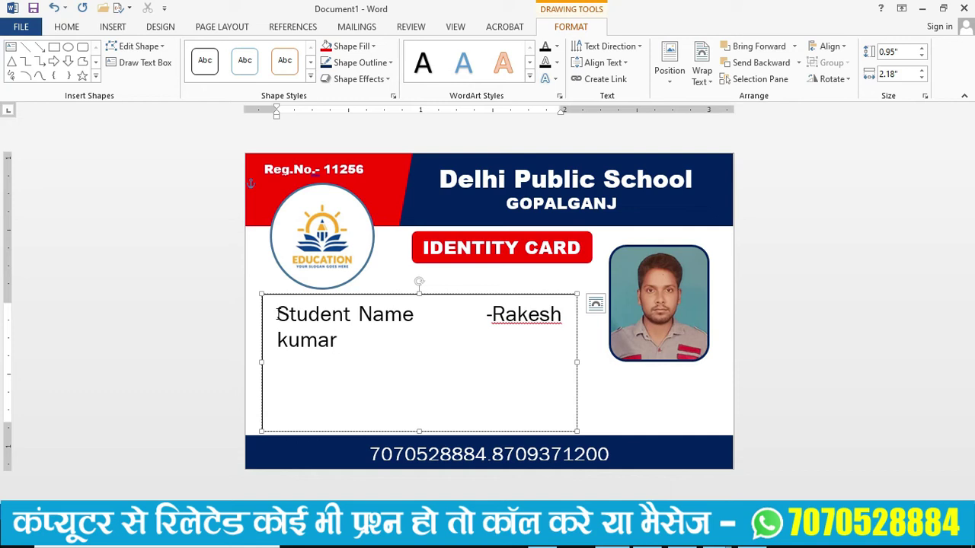
Shrink the details text to 9 pt so it fits on one line.
drag(277, 314, 374, 343)
click(68, 27)
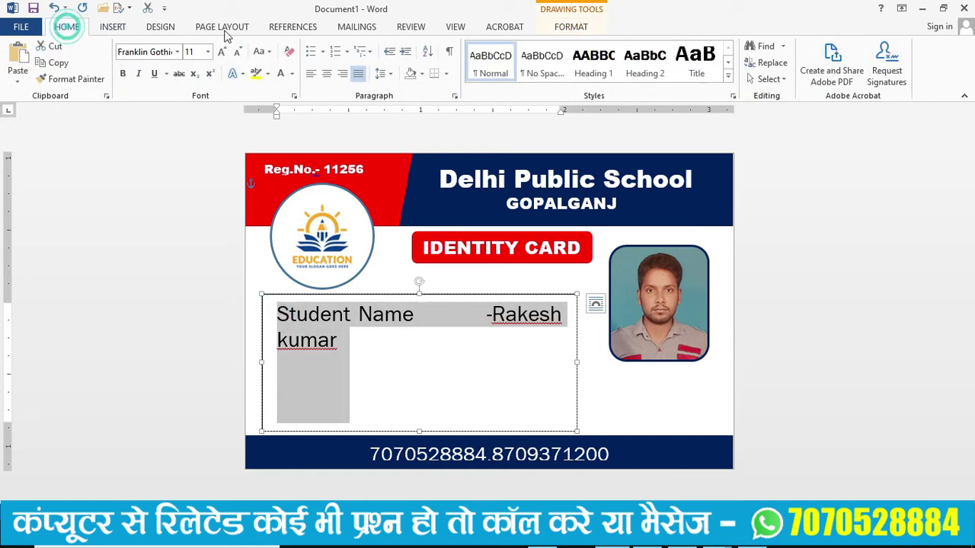
click(237, 52)
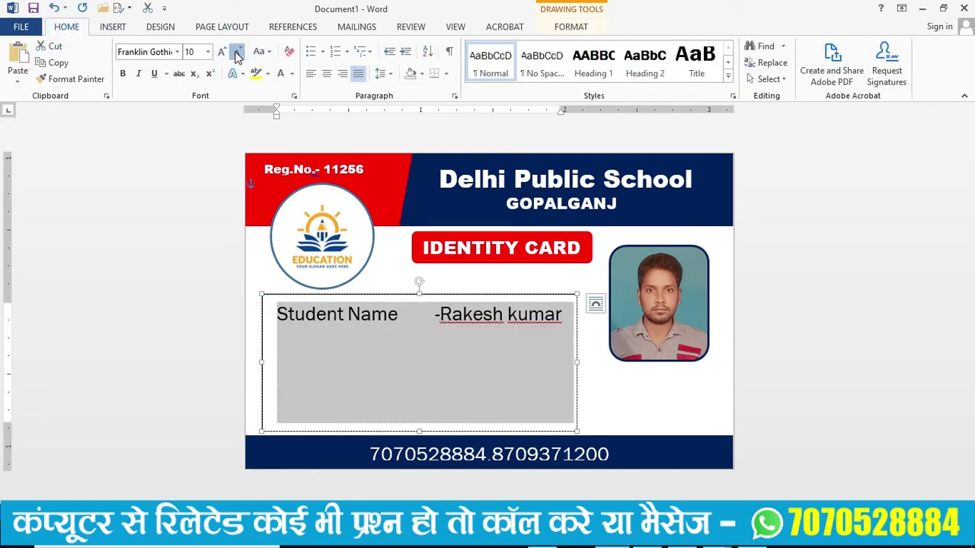
click(237, 52)
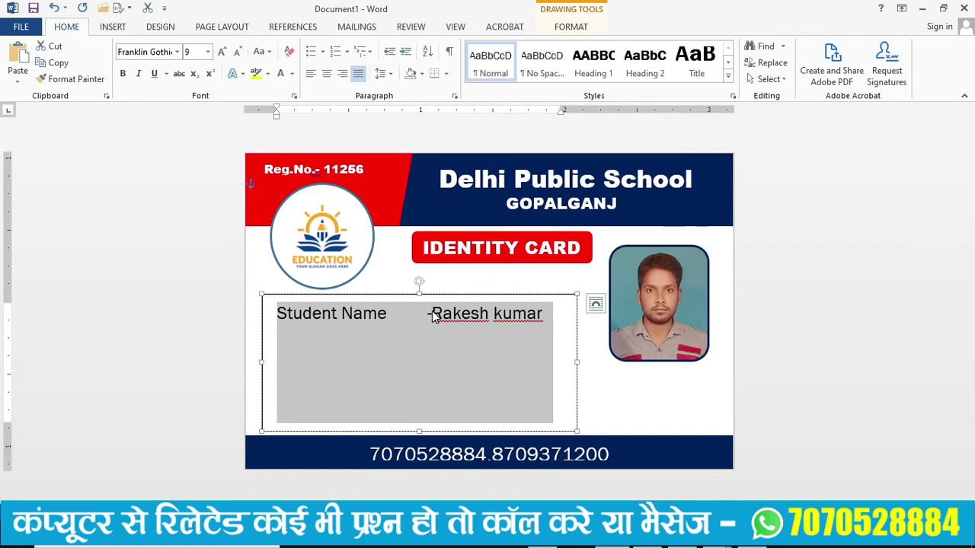
click(432, 317)
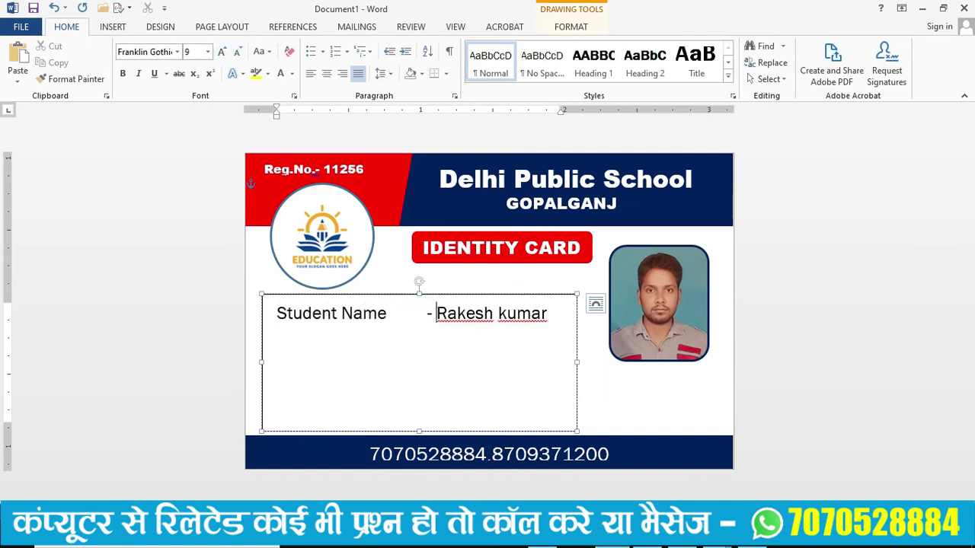
Add a Father Name line with the father's name and a D.O.B line with the birth date.
click(502, 315)
text(Father Name)
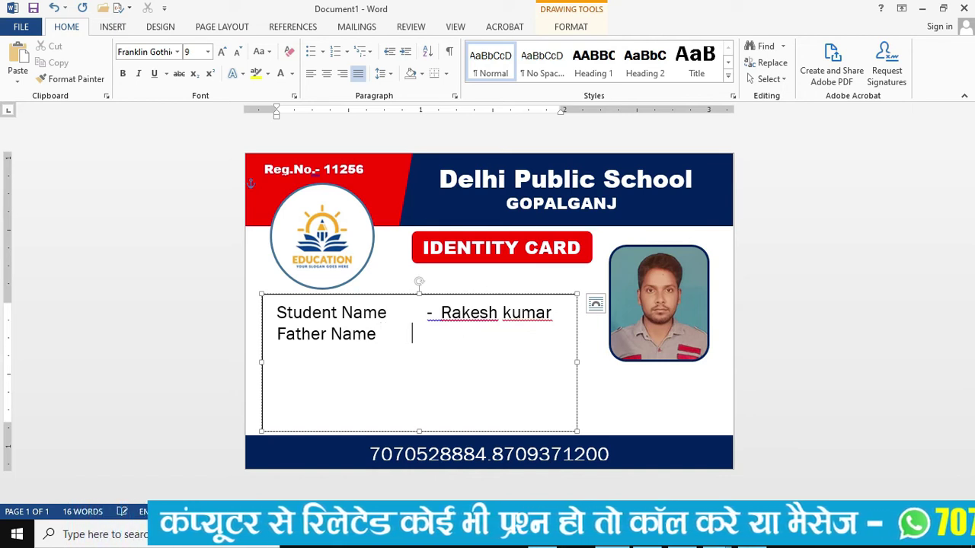
text(          -)
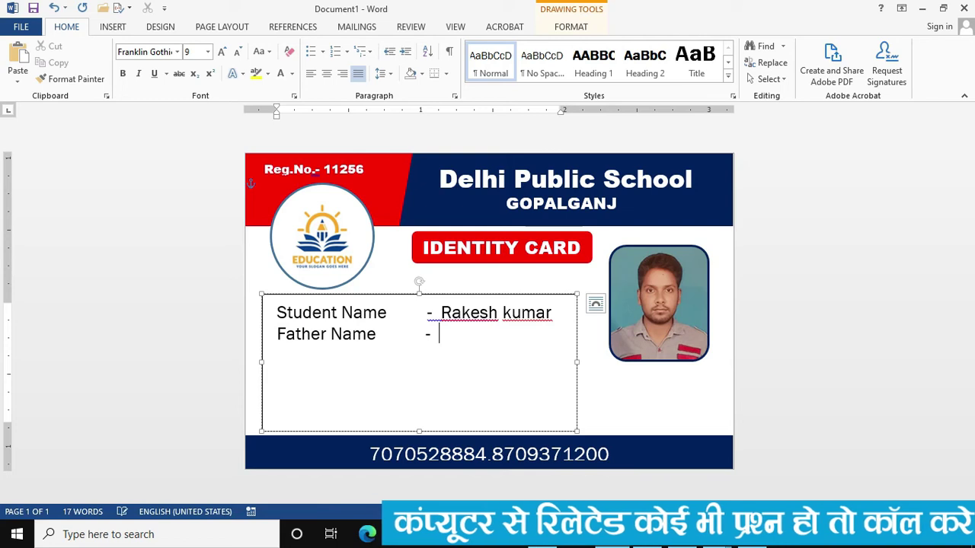
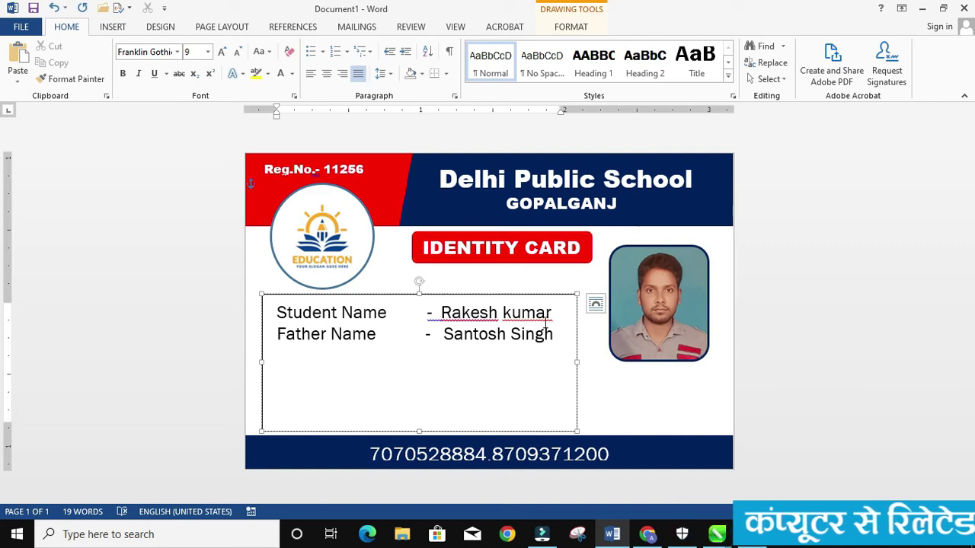
key(Return)
text(D.)
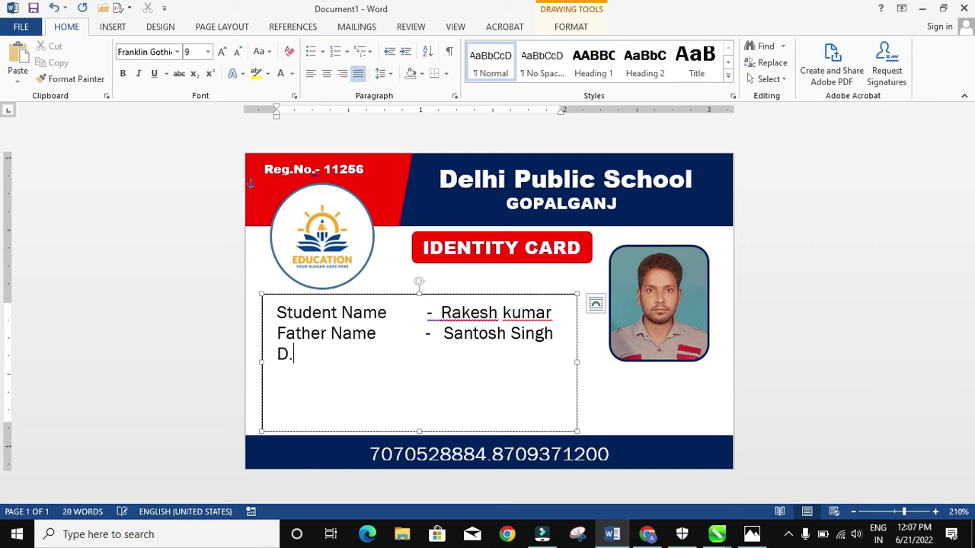
text(O.B -)
text(06-02-01999)
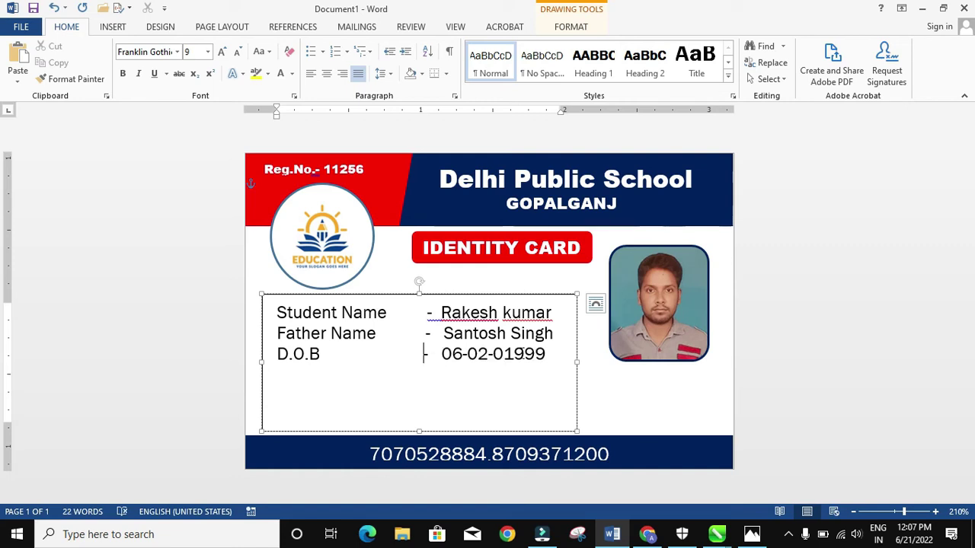
click(551, 354)
Add Class IX, Address and Mob No lines with their values, then select the details box.
key(Return)
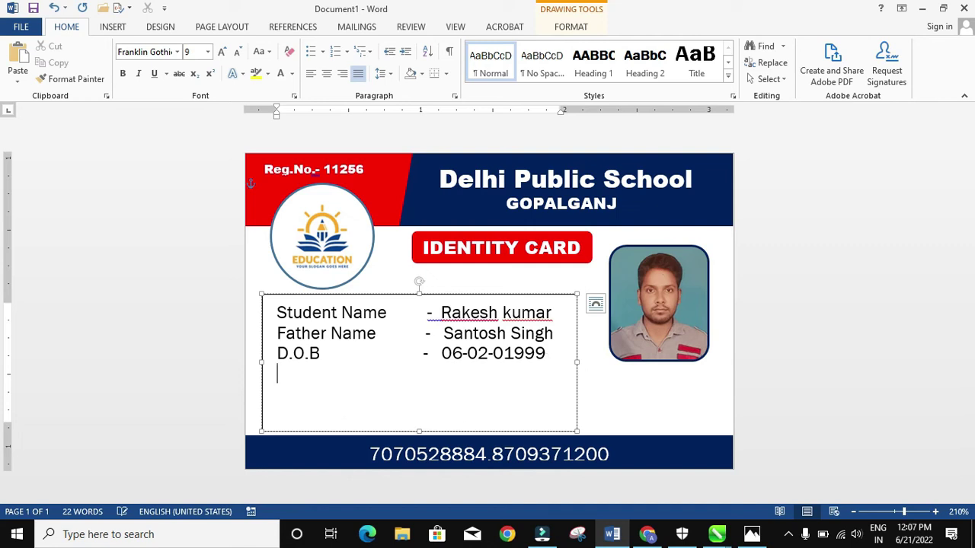
text(Class - IX)
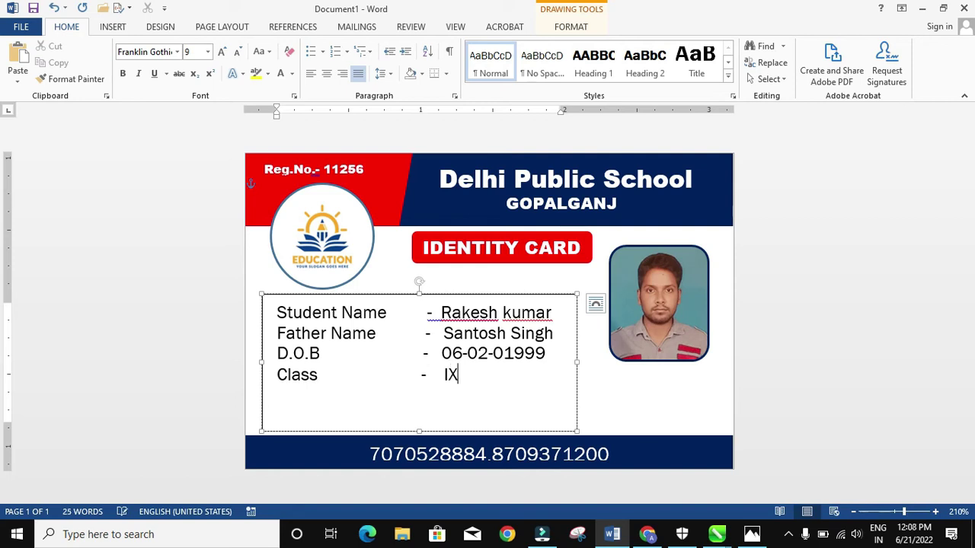
key(Return)
text(A)
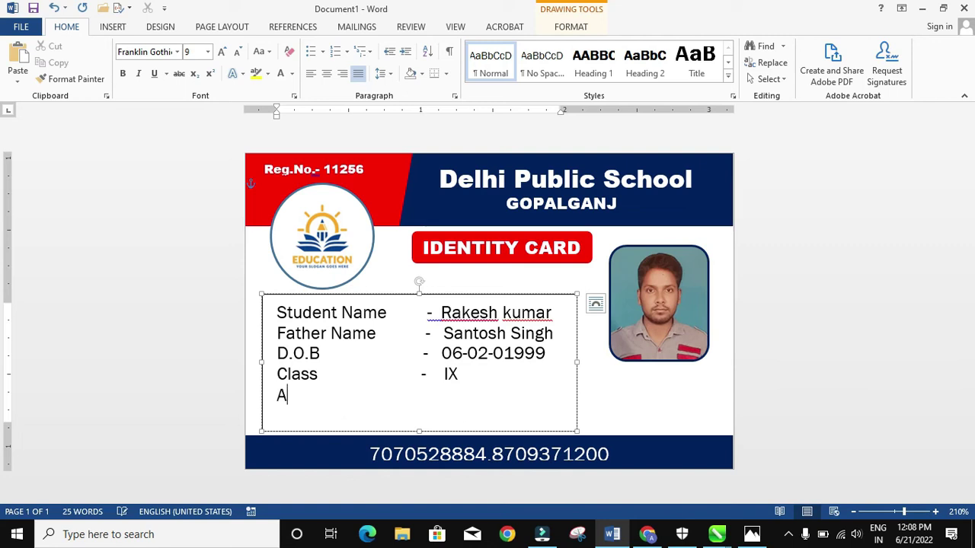
text(ddress		-  Gopalganj)
key(Return)
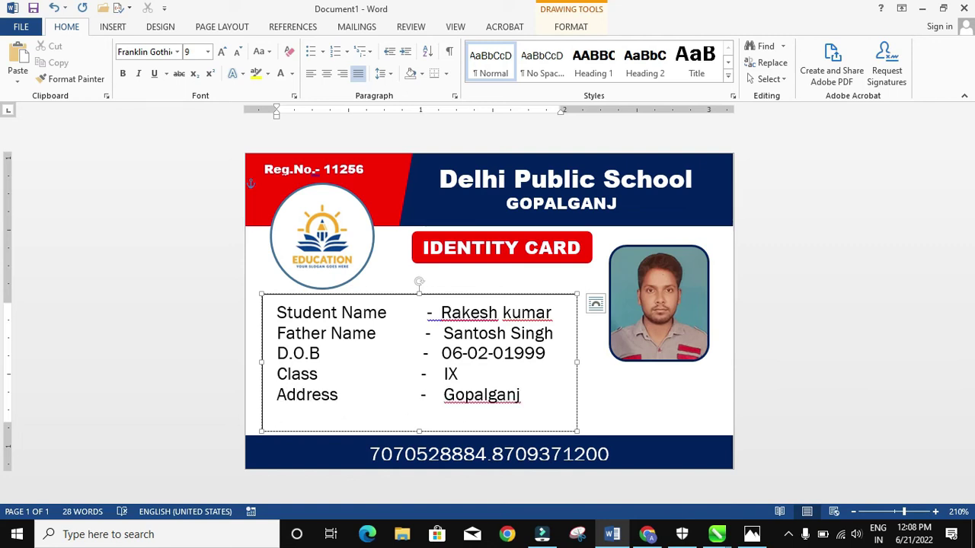
text(b)
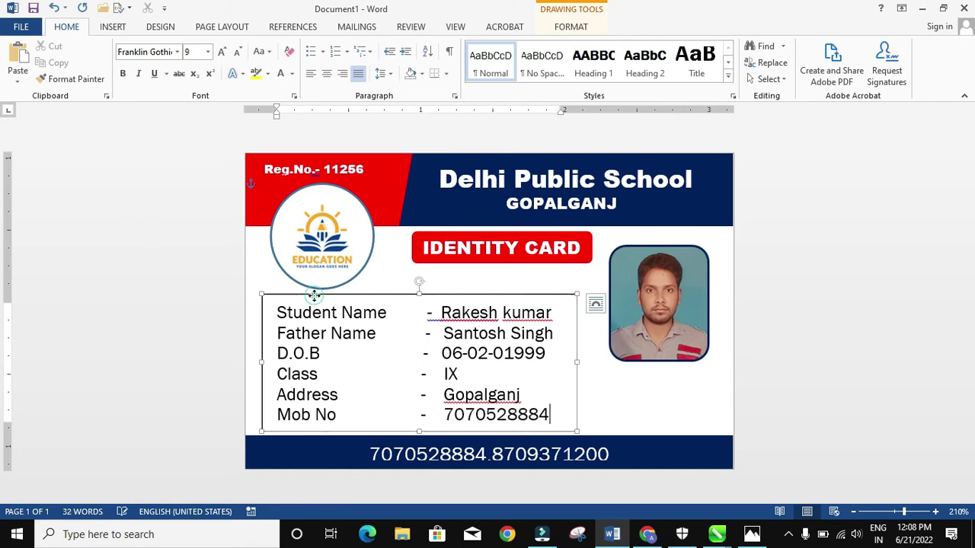
drag(314, 295, 311, 294)
click(310, 293)
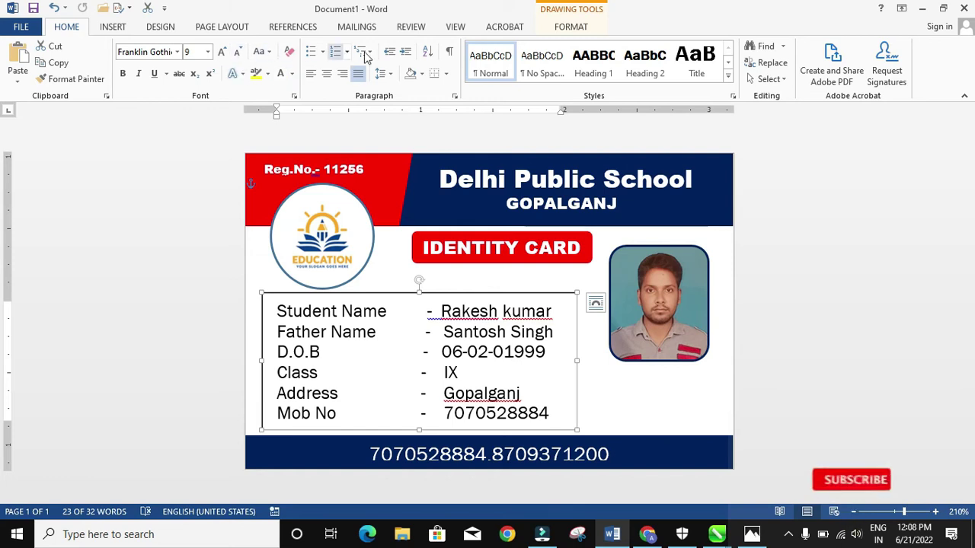
Give the details box no fill and no outline, and shift it slightly right.
click(571, 27)
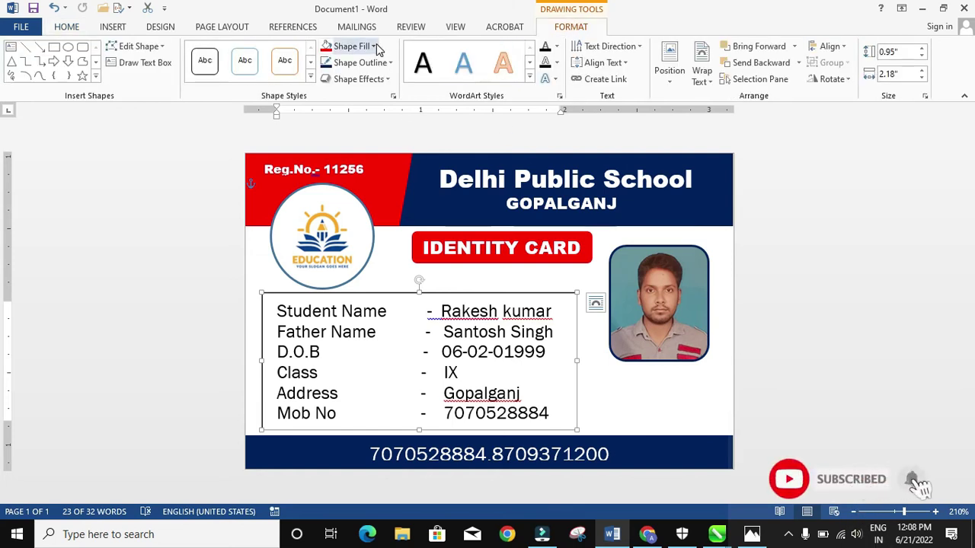
click(350, 46)
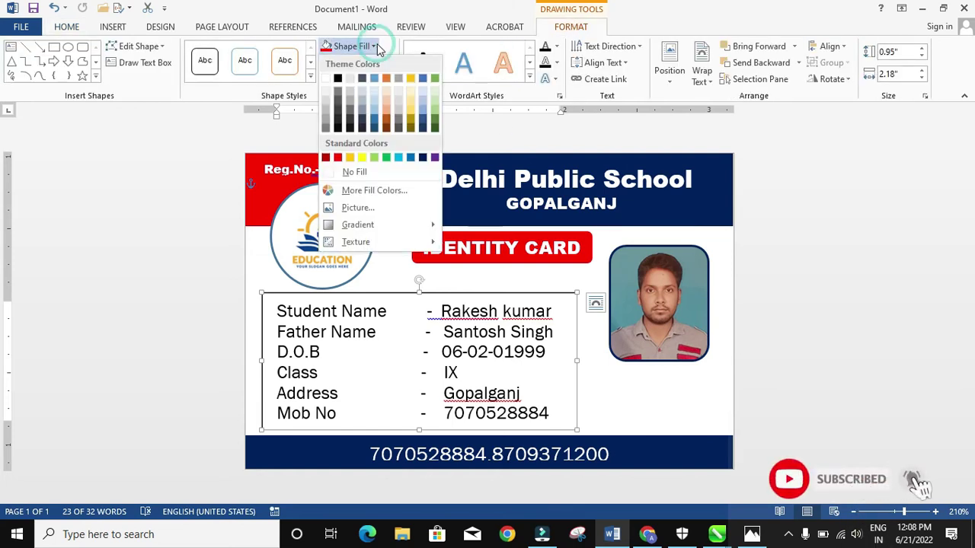
click(348, 174)
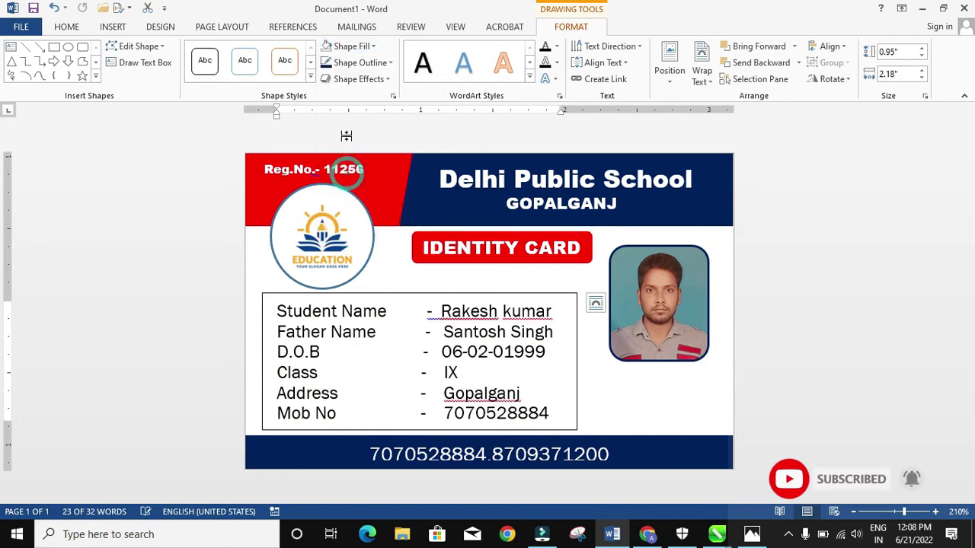
click(384, 63)
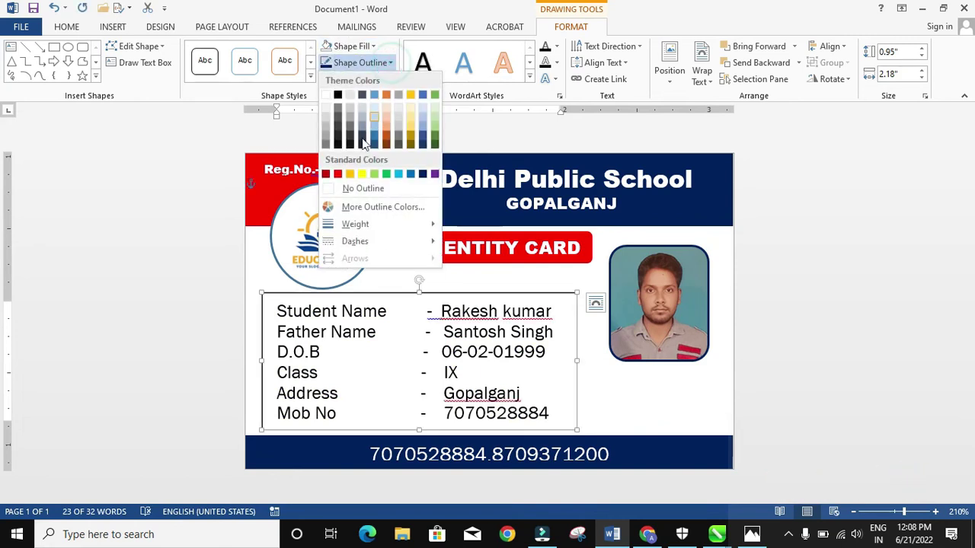
click(352, 186)
drag(491, 291, 501, 286)
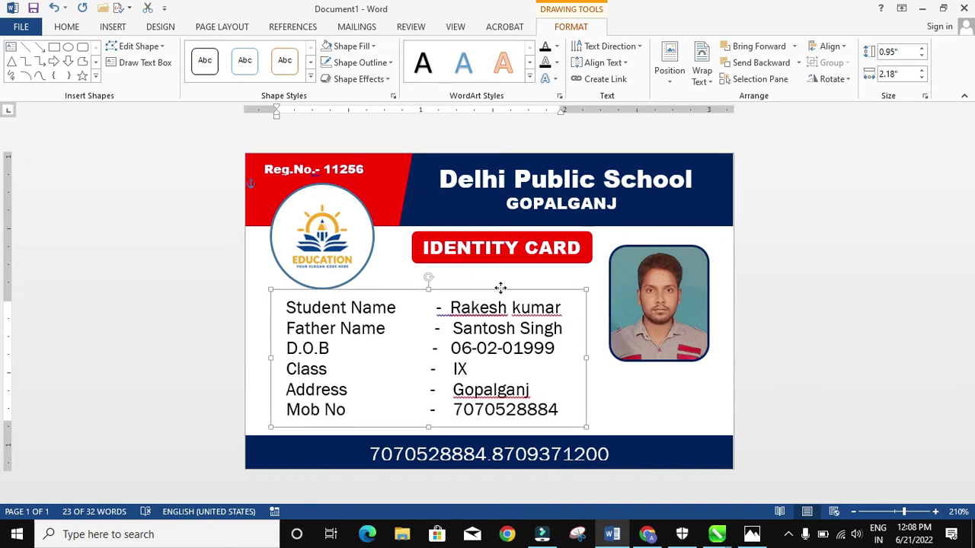
click(856, 336)
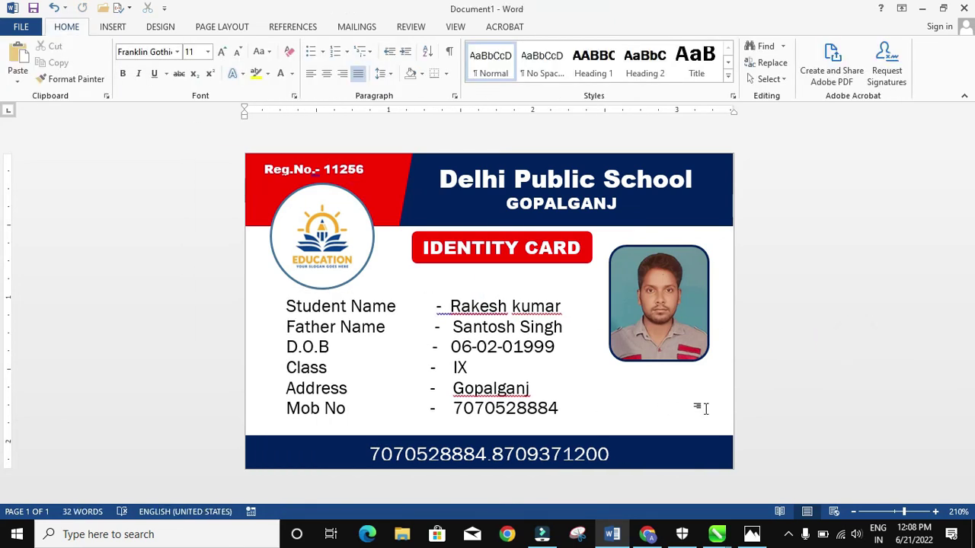
click(110, 28)
Draw a horizontal signature line beneath the student's photo.
click(198, 84)
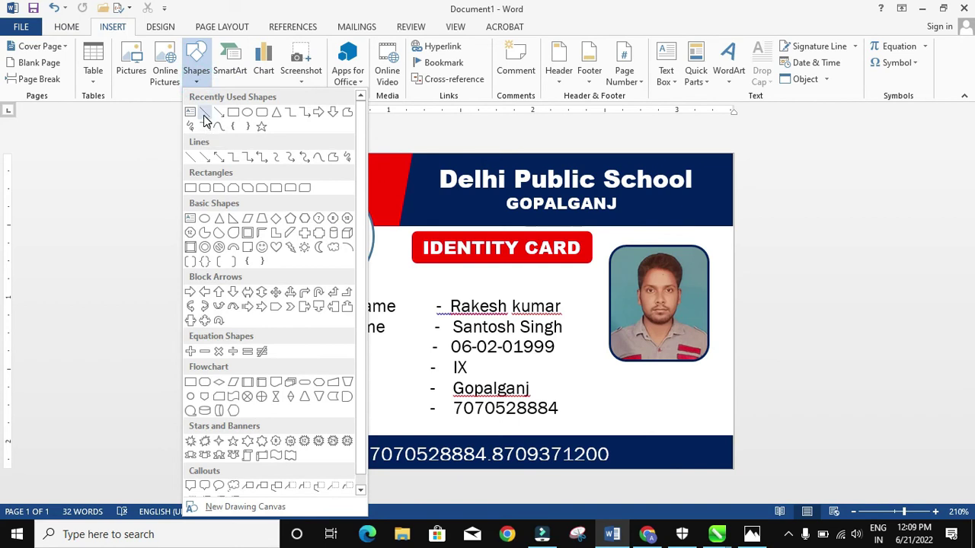
click(203, 114)
drag(597, 399, 684, 399)
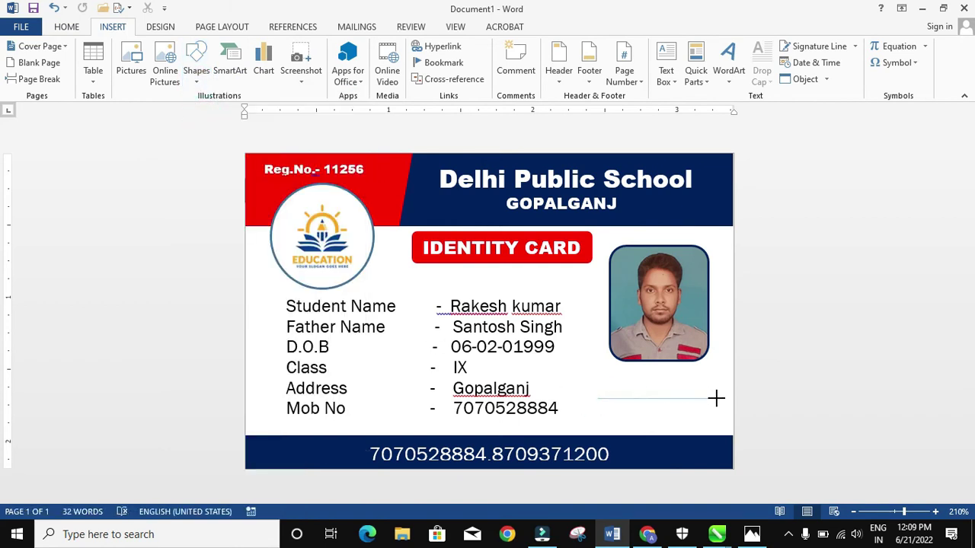
drag(716, 398, 718, 399)
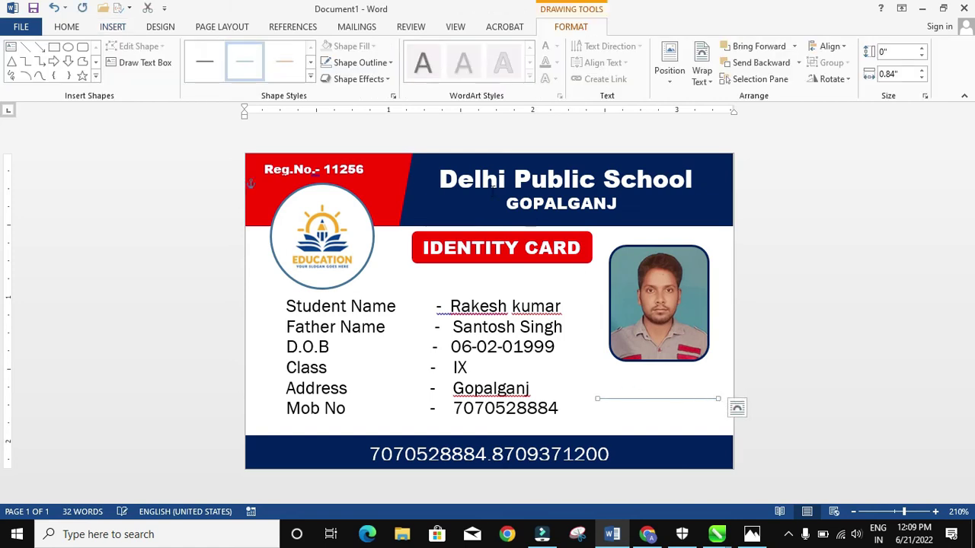
Make the signature line 2¼ pt thick and solid black.
click(389, 67)
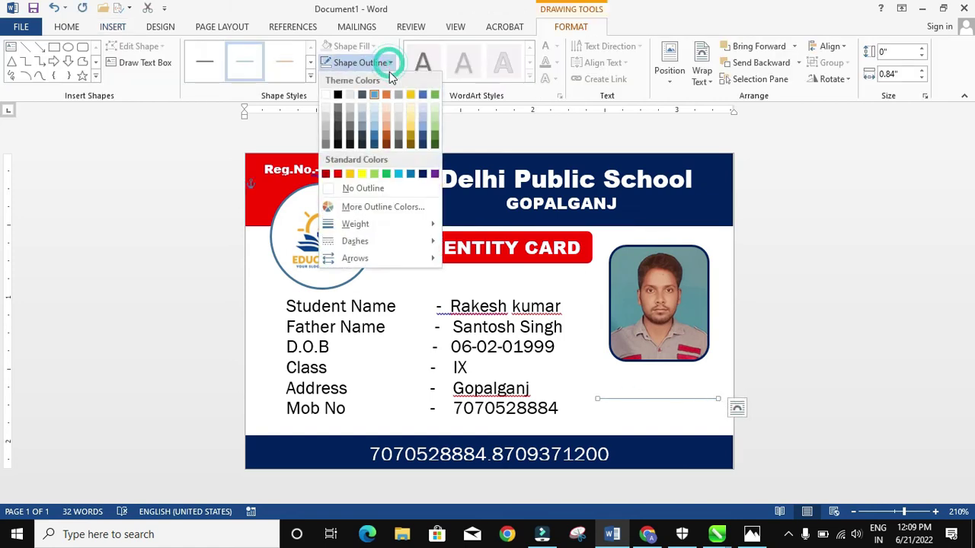
click(360, 225)
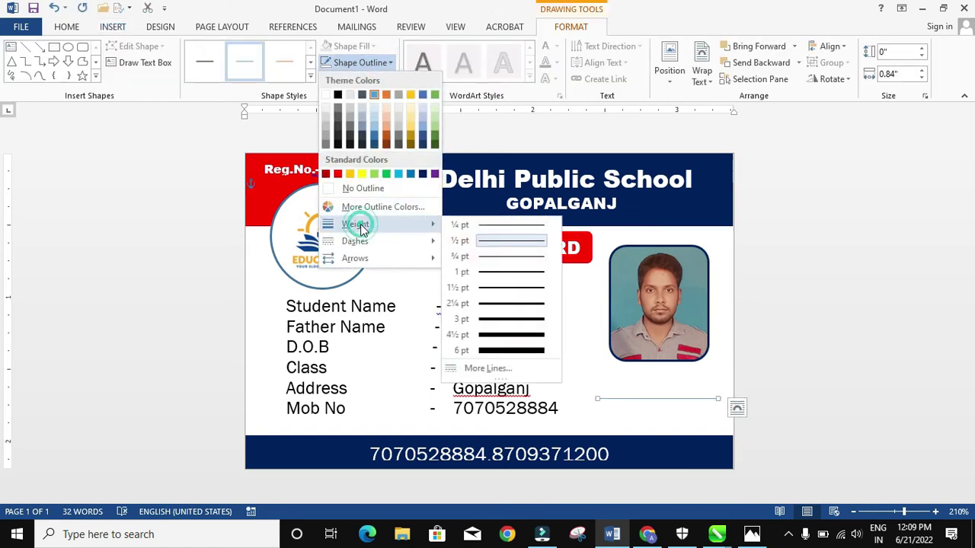
click(523, 289)
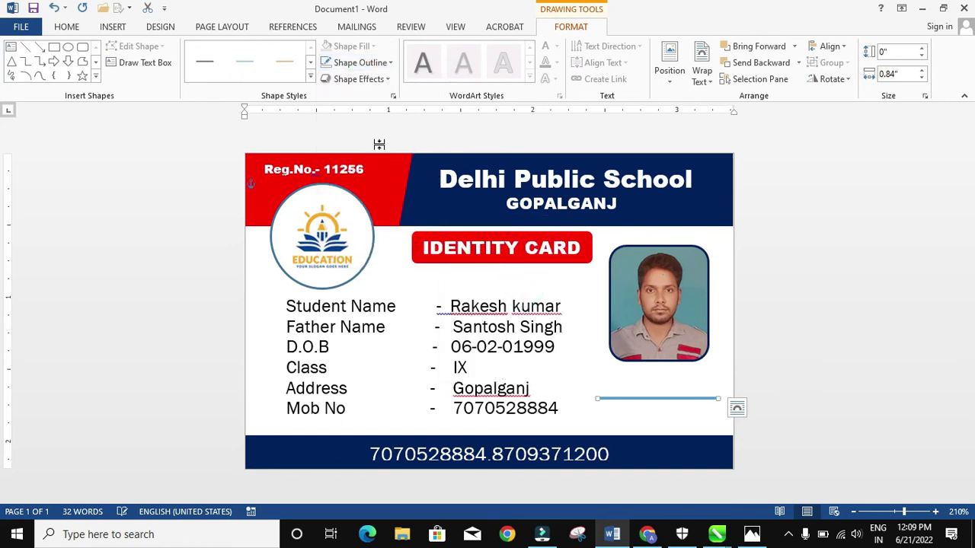
click(389, 65)
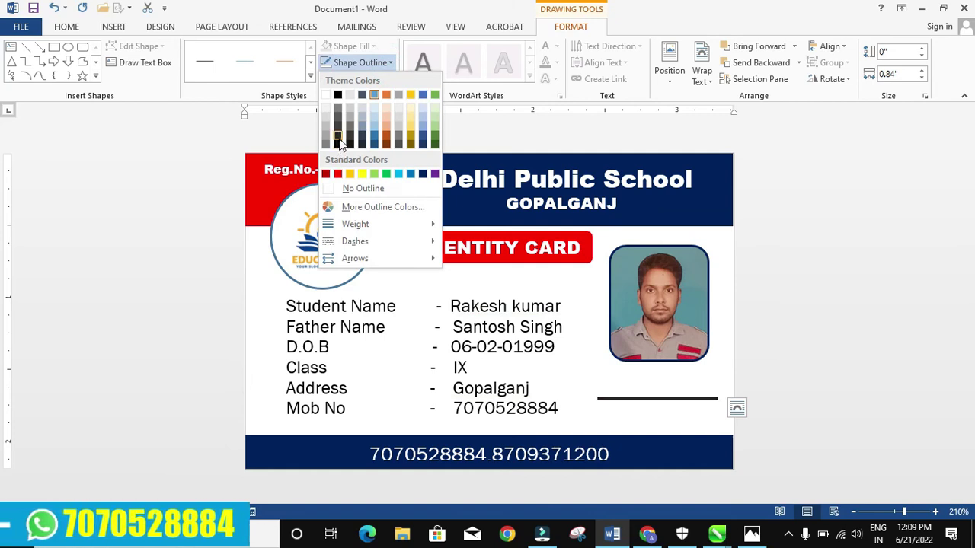
click(338, 145)
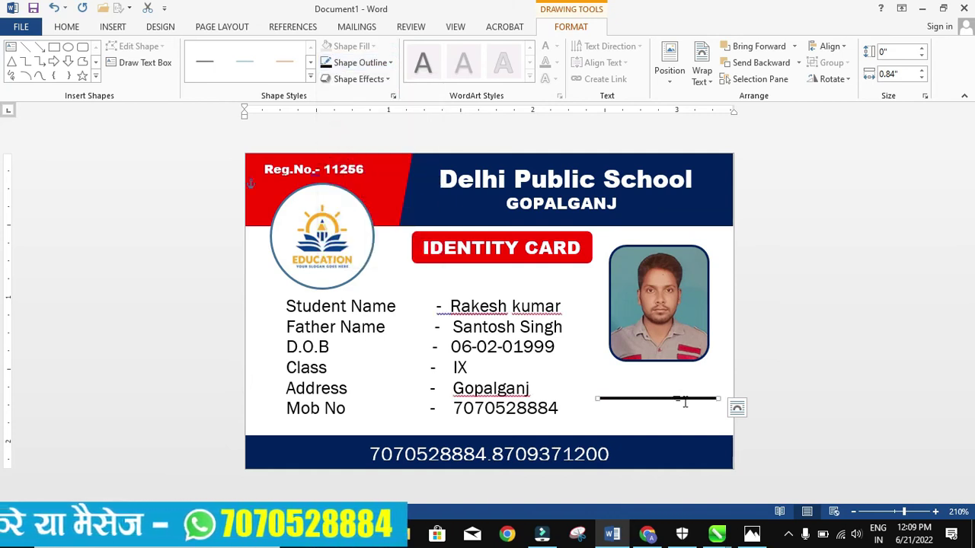
click(107, 27)
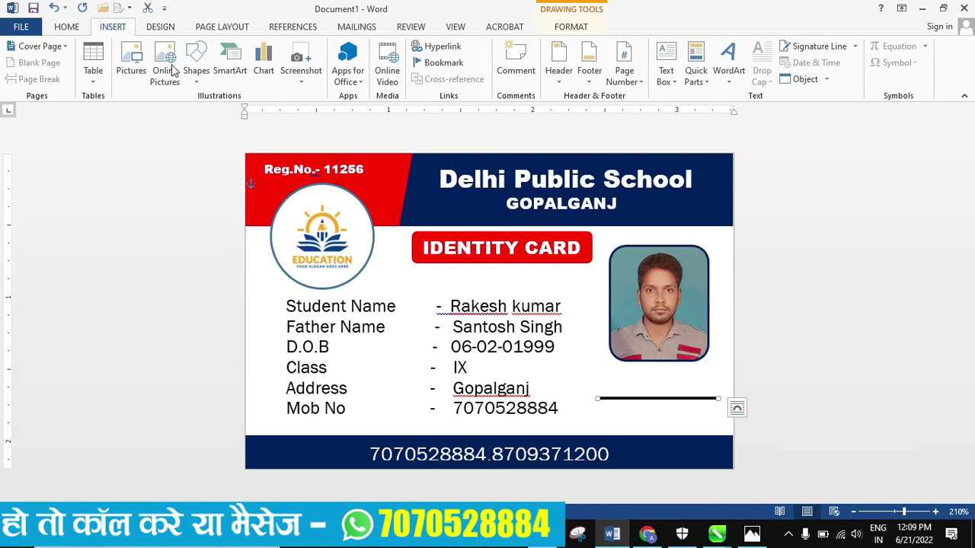
Draw a text box just below the signature line and enter the caption 'Signature'.
click(197, 76)
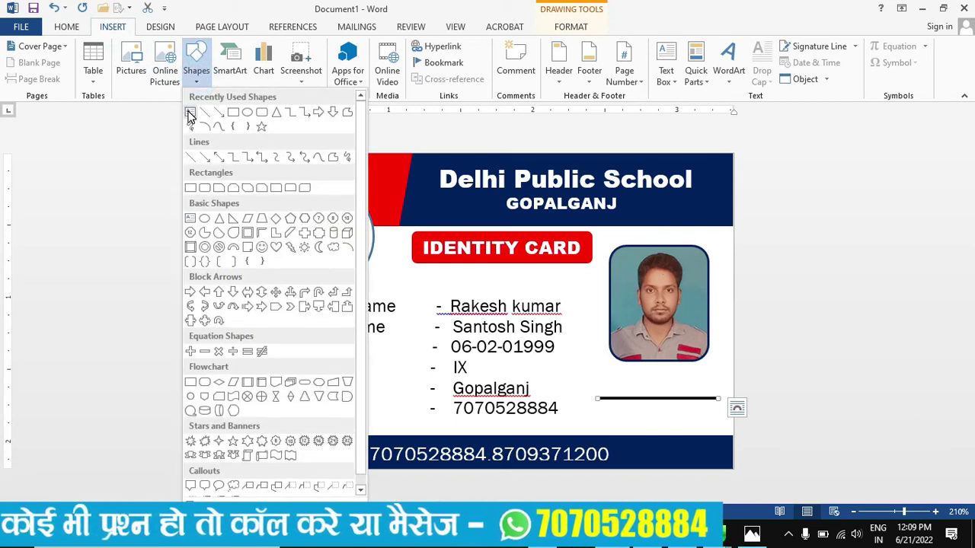
click(188, 111)
drag(592, 404, 723, 432)
text(Signatu)
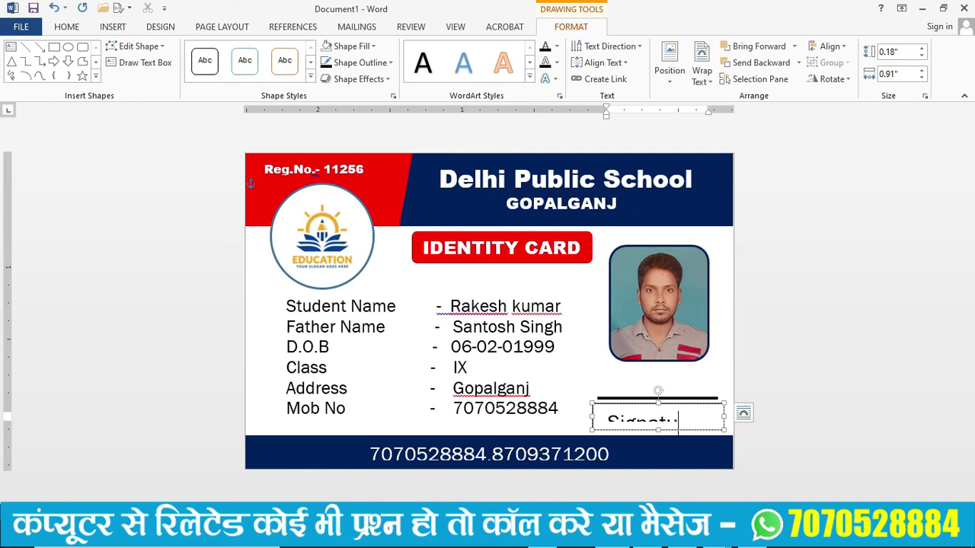
text(re)
drag(703, 393, 691, 399)
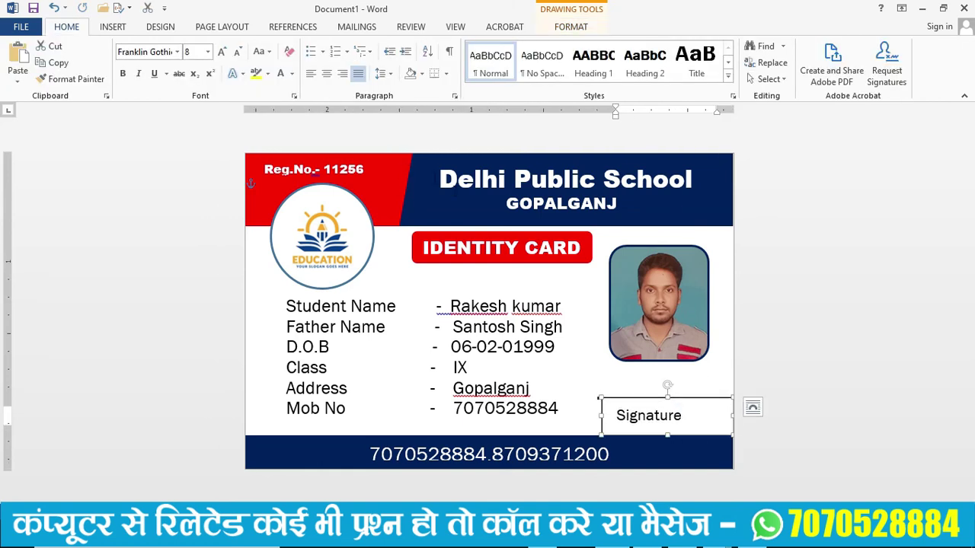
Set the Signature box to no fill and no outline, and centre it under the line.
click(571, 27)
click(363, 46)
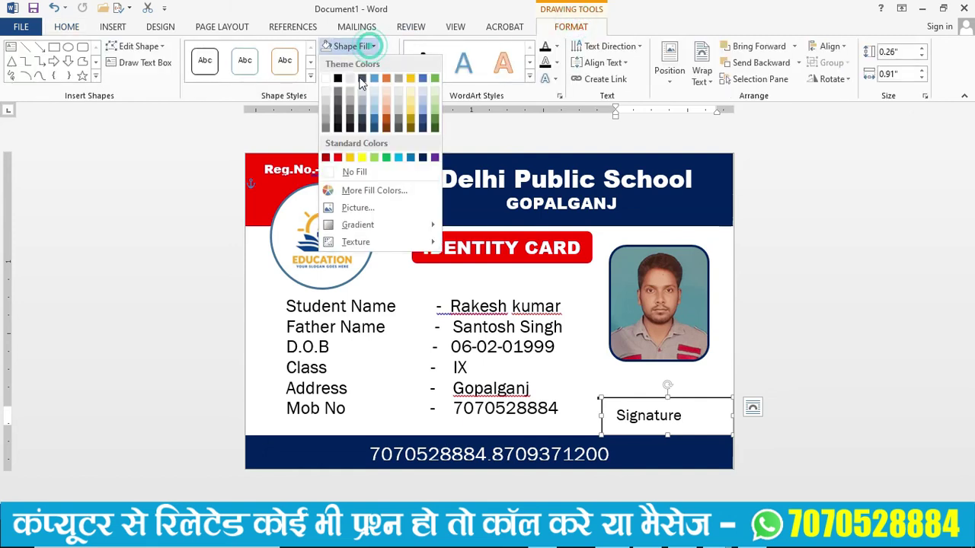
click(341, 174)
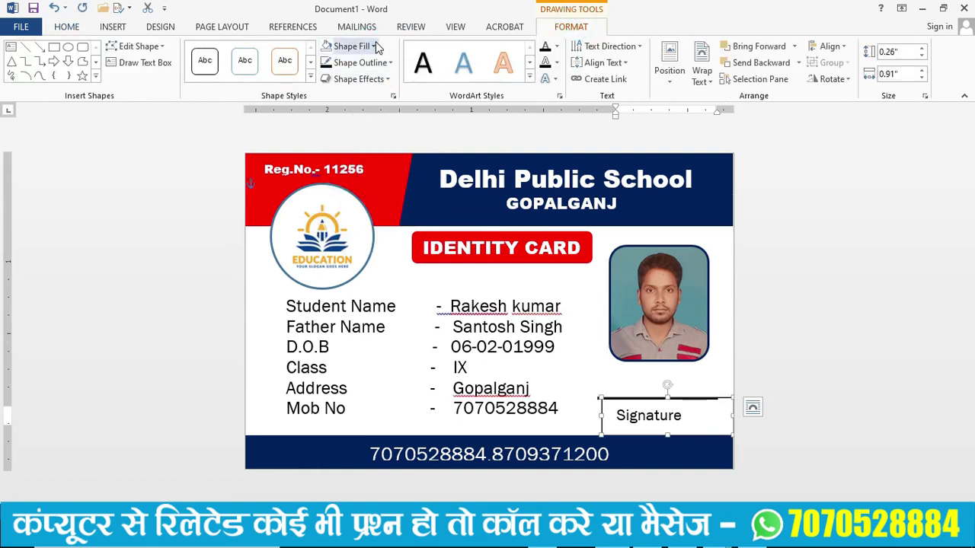
click(376, 47)
click(339, 171)
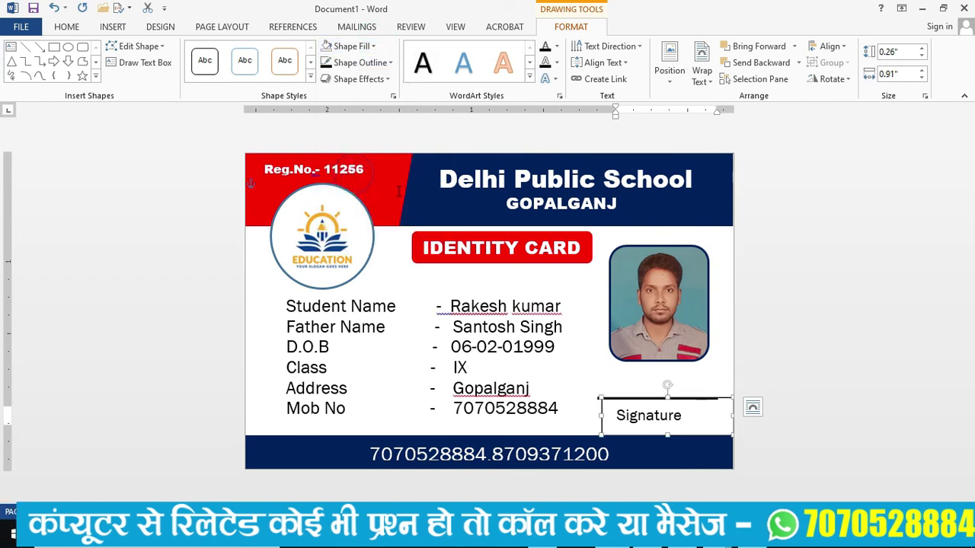
click(361, 62)
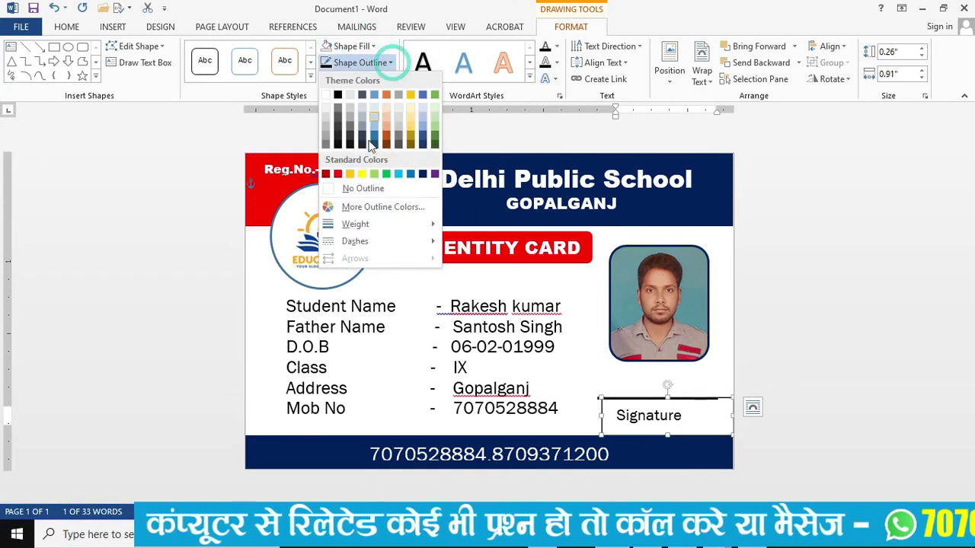
click(362, 191)
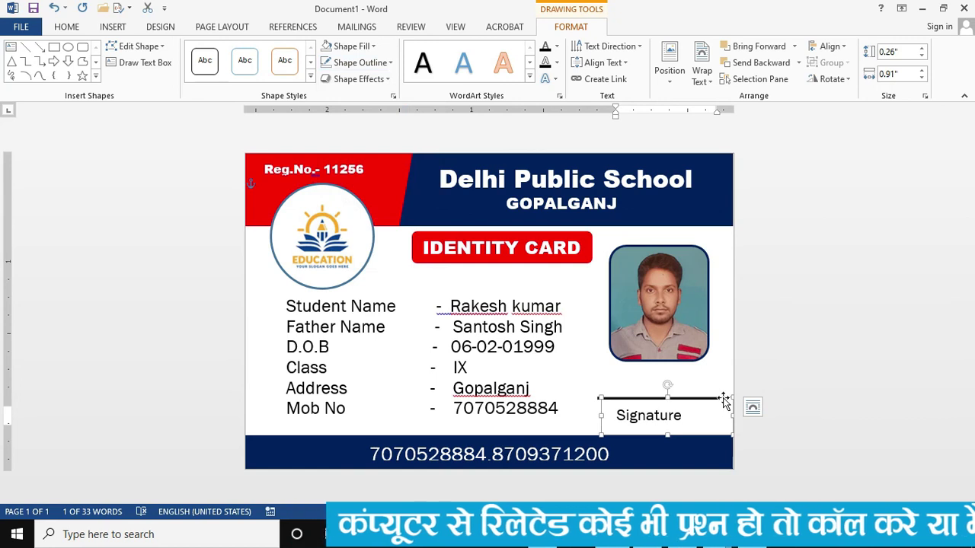
drag(724, 400, 729, 393)
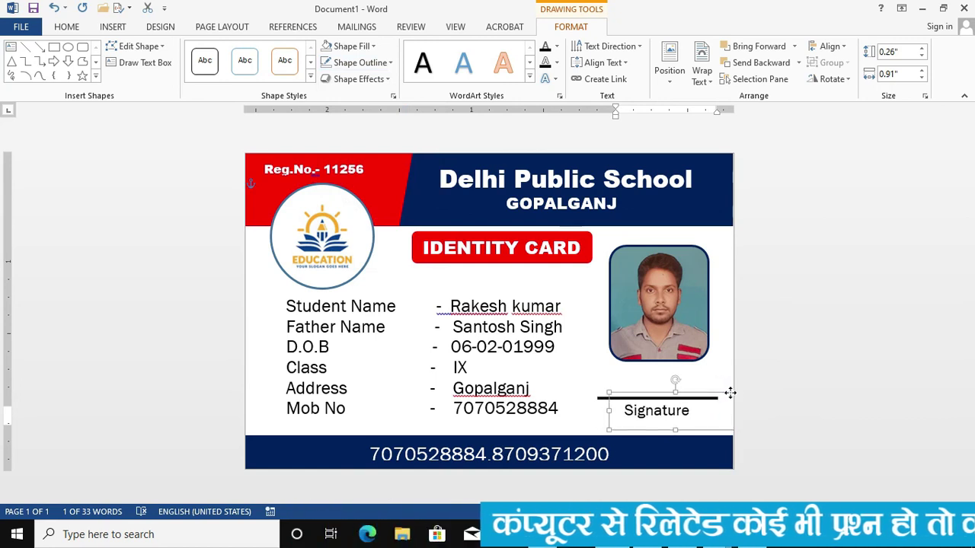
click(722, 364)
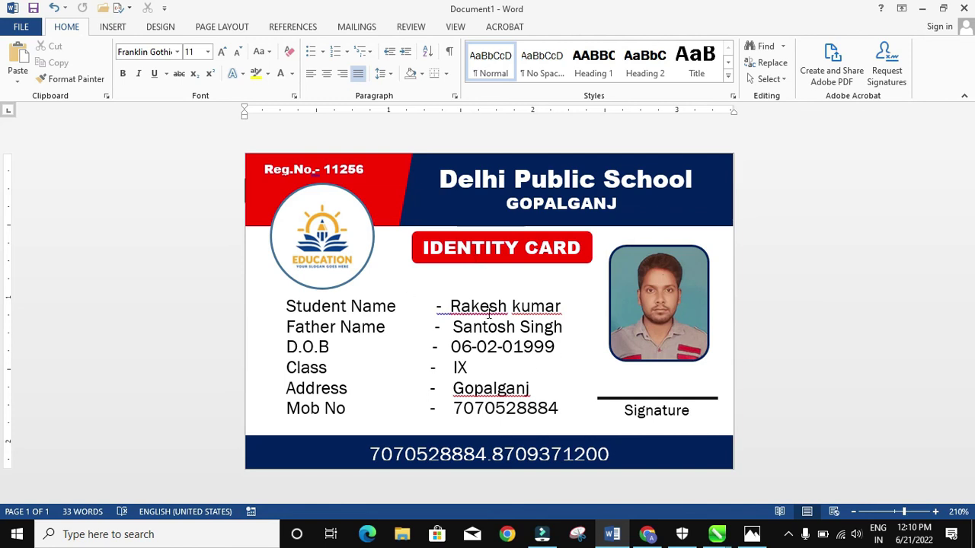
Draw a plain rectangle covering the student details.
click(111, 27)
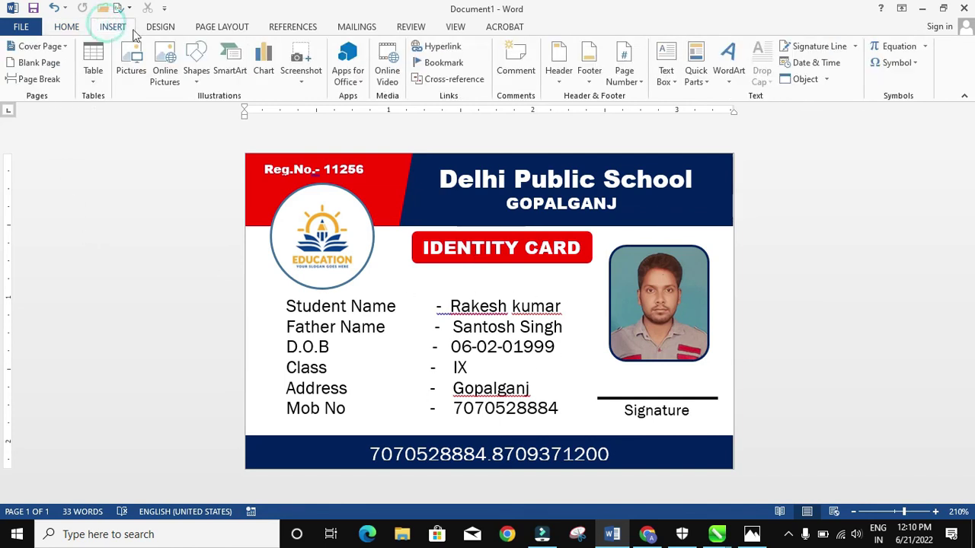
click(194, 76)
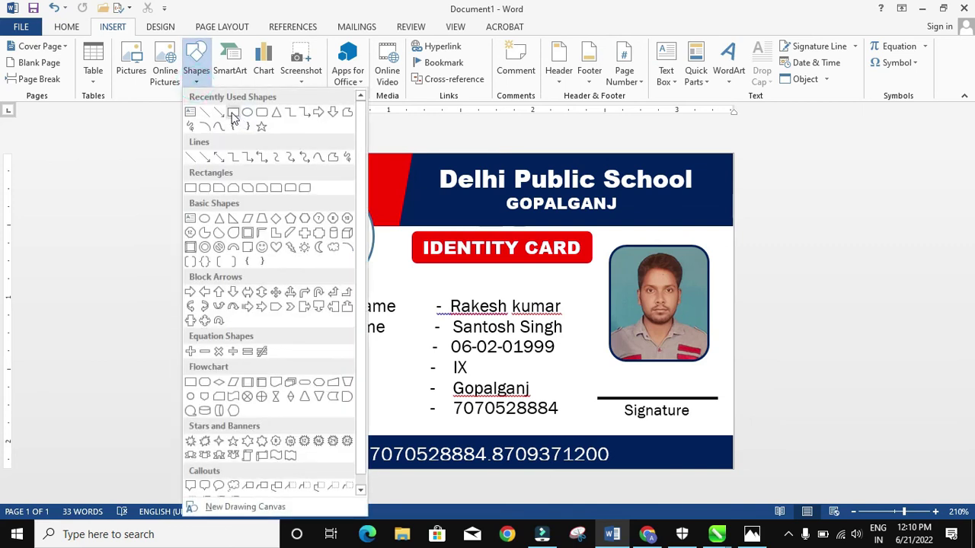
click(232, 112)
drag(389, 267, 596, 424)
Fill the rectangle with the EDUCATION logo image from the Desktop at about 88% transparency.
right_click(567, 402)
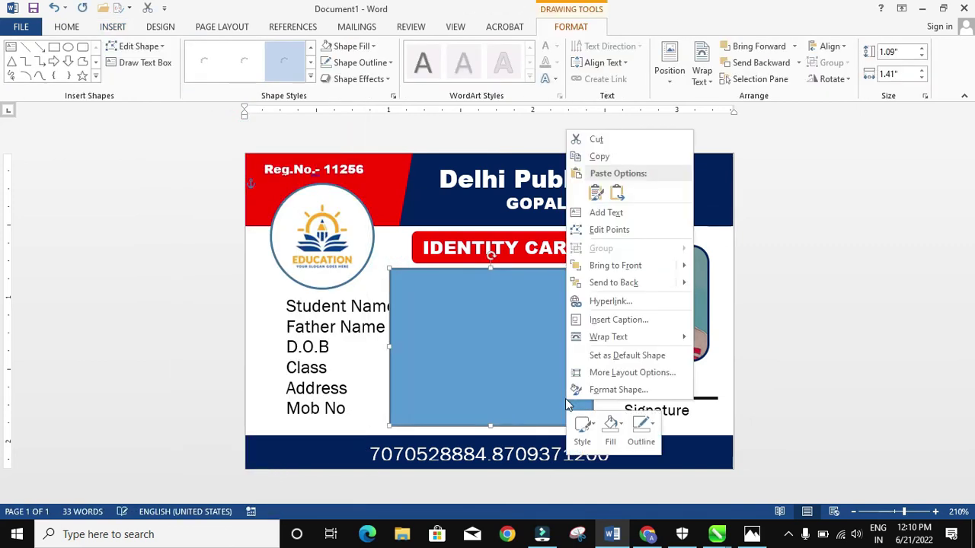
click(605, 392)
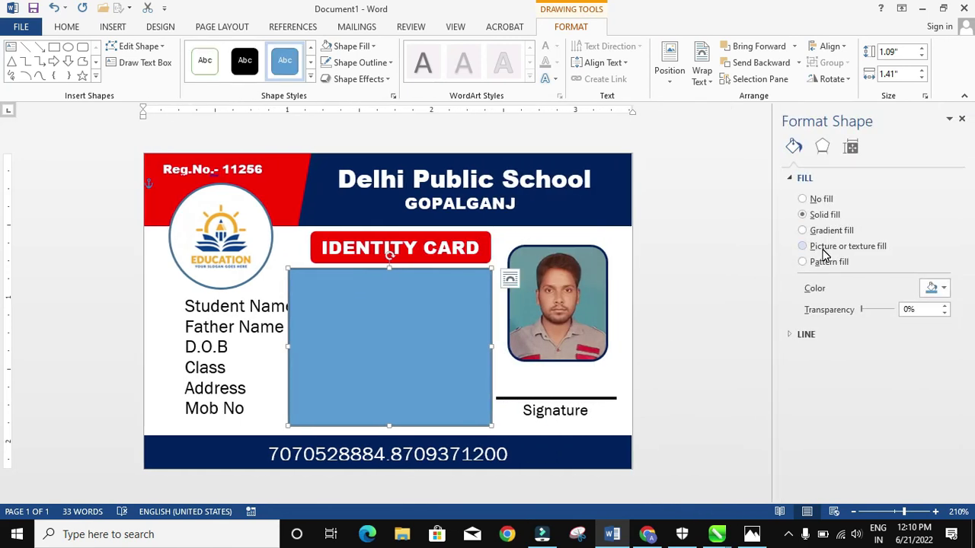
click(822, 250)
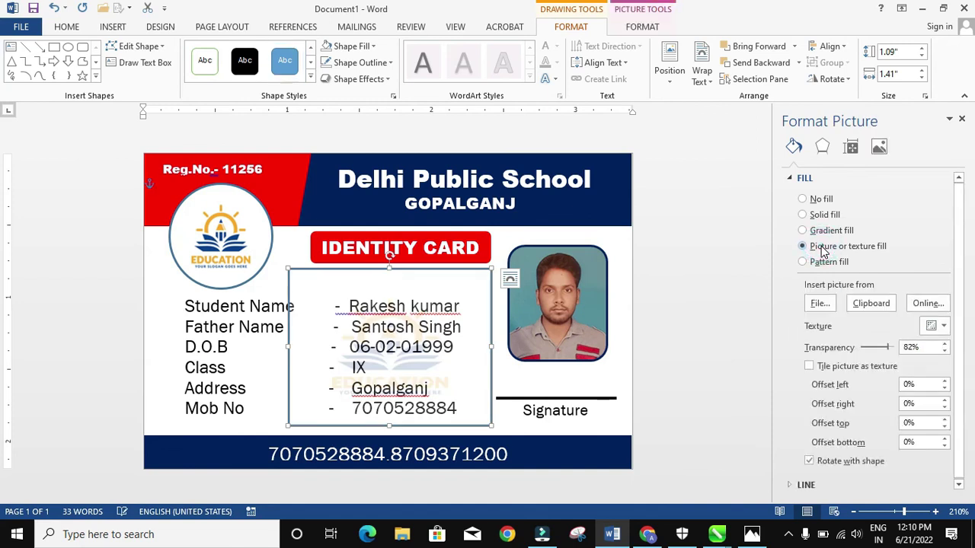
click(821, 304)
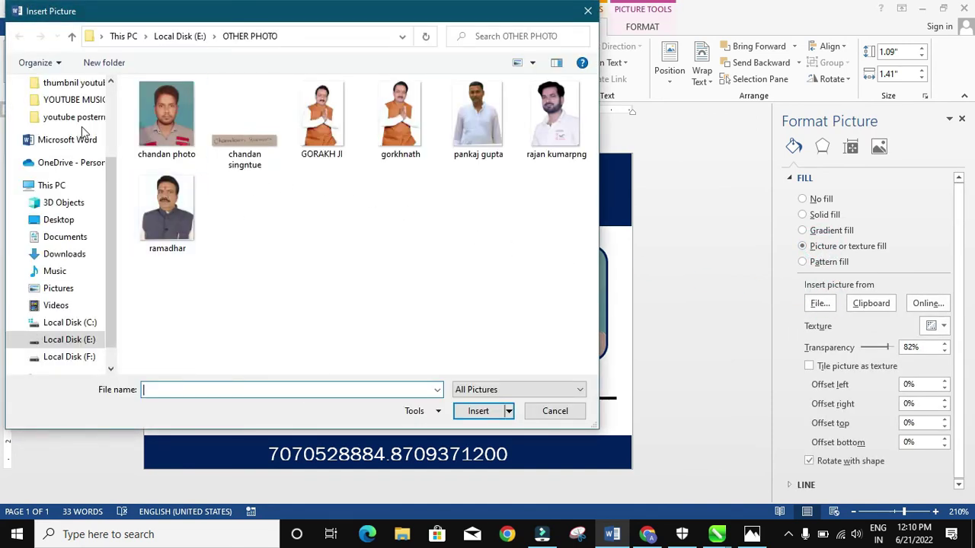
scroll(69, 99, up, 2)
click(67, 83)
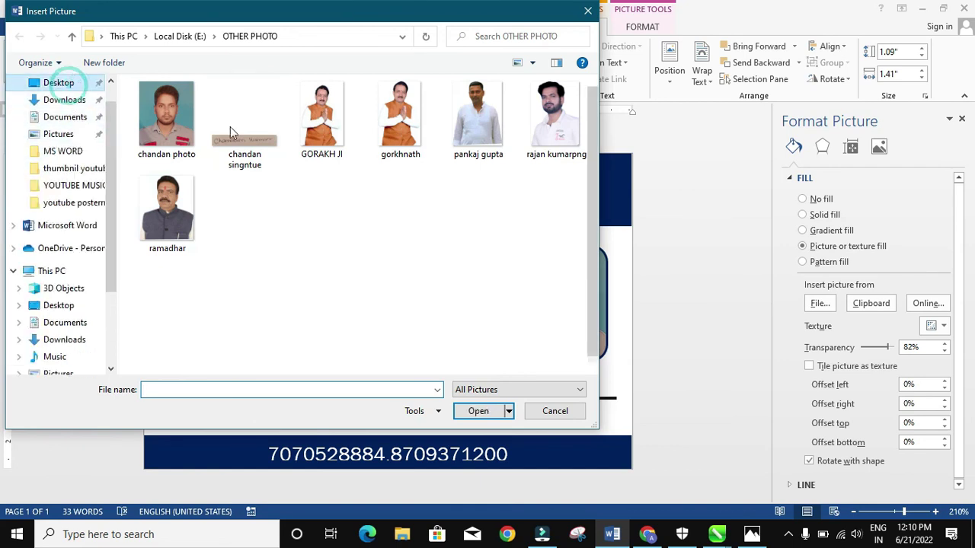
click(327, 324)
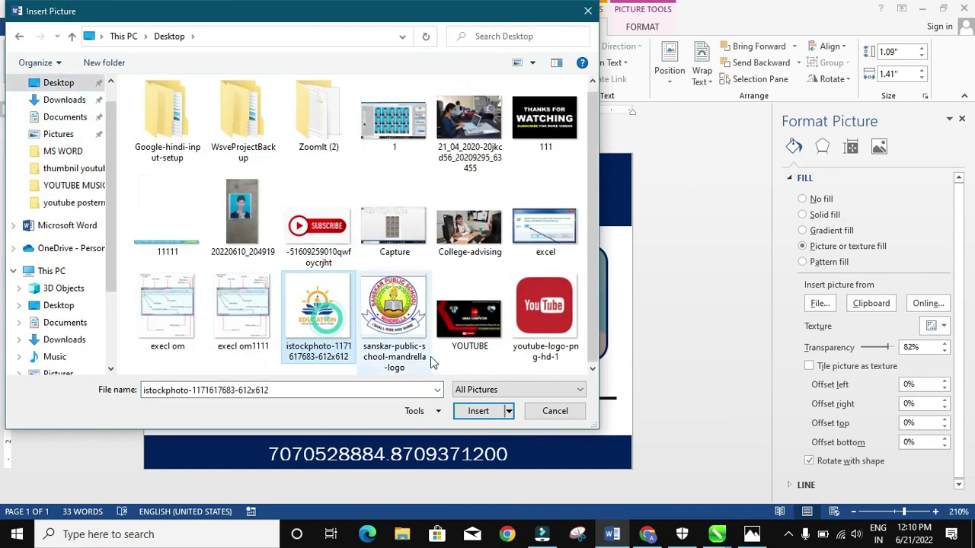
click(476, 411)
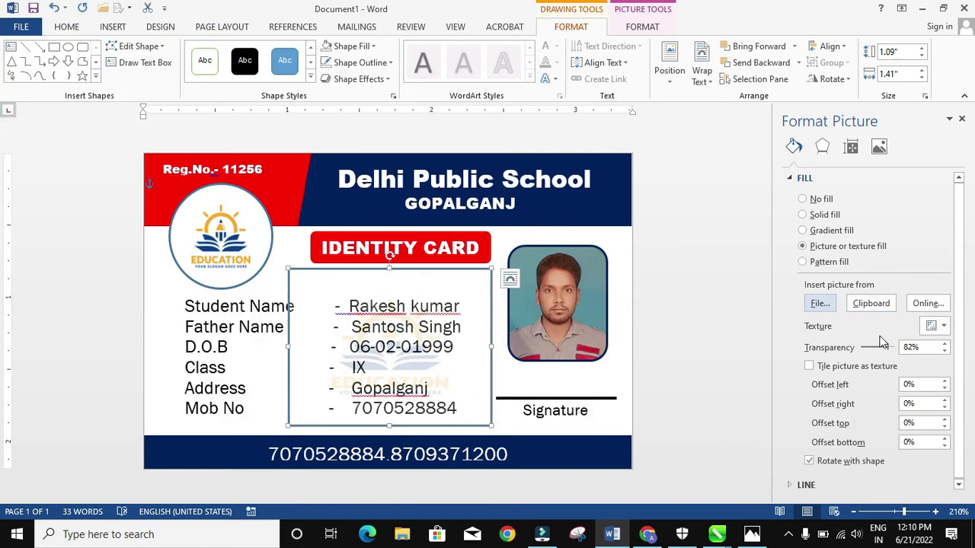
mouse_move(889, 352)
mouse_down()
mouse_move(873, 349)
mouse_move(891, 357)
mouse_up()
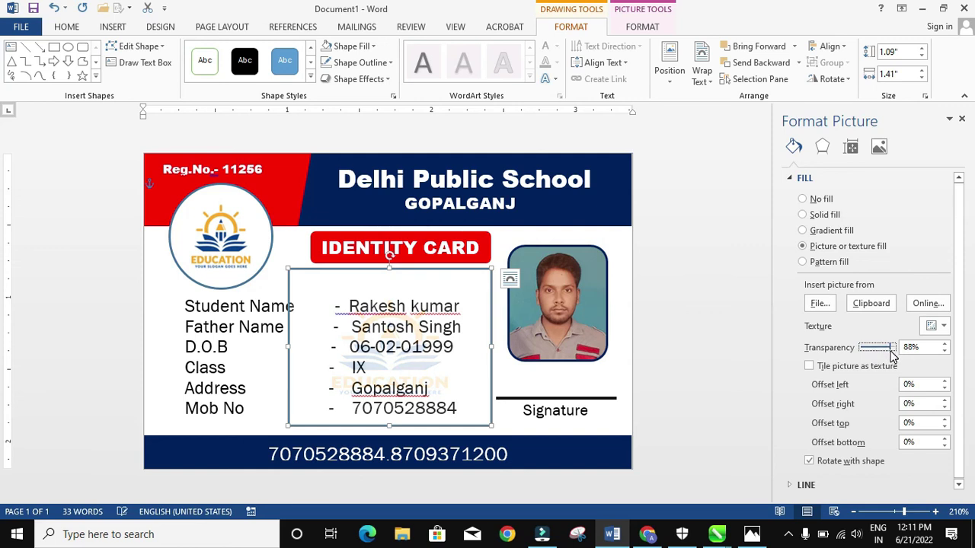
click(962, 121)
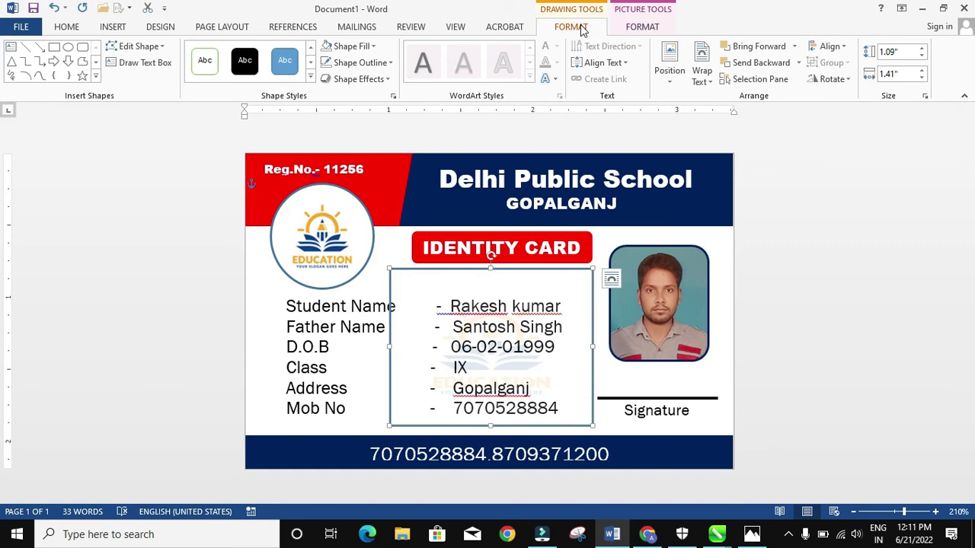
Set the watermark rectangle's outline to No Outline and deselect it.
click(370, 46)
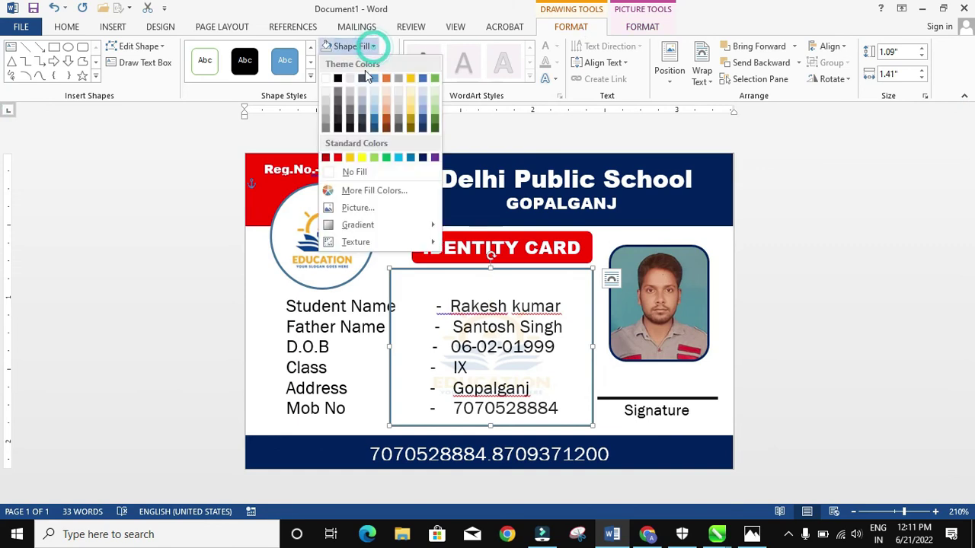
click(350, 174)
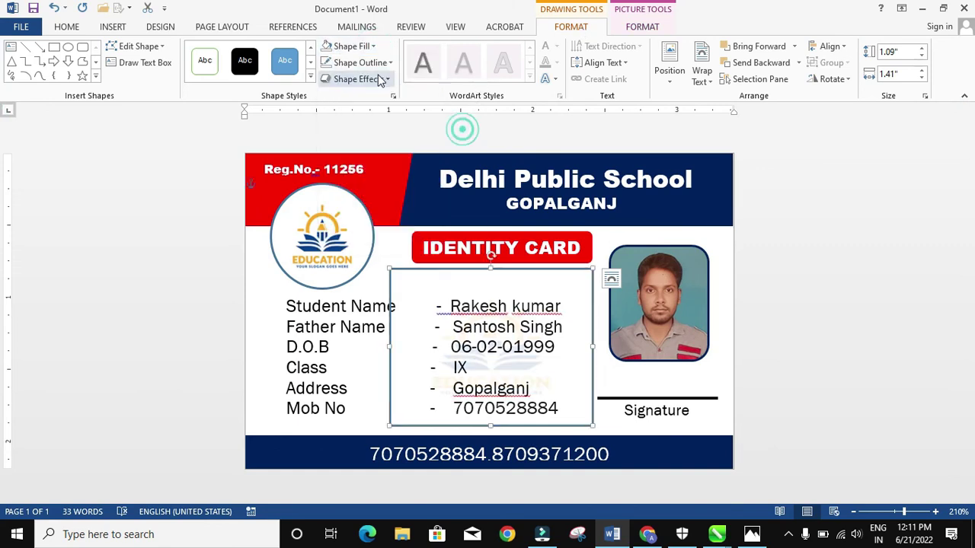
click(388, 63)
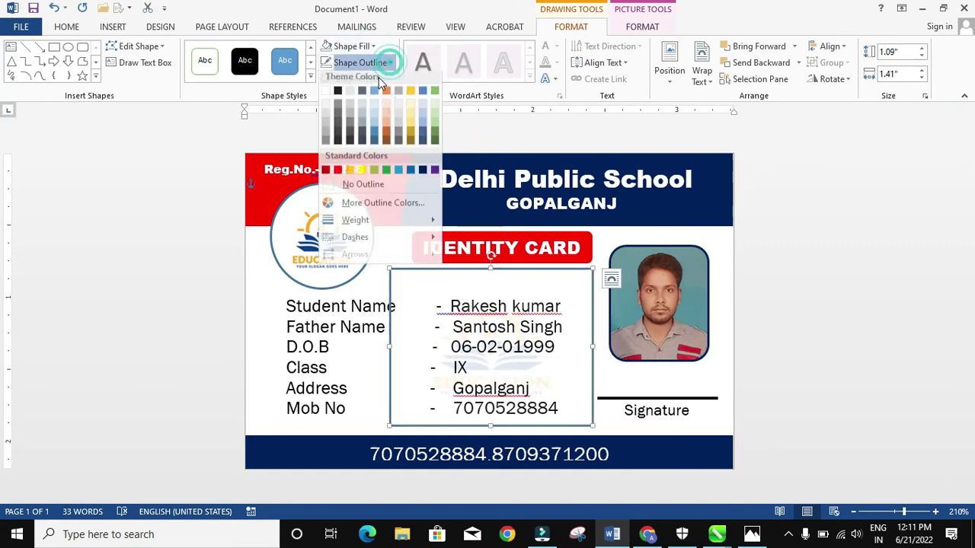
click(363, 189)
click(830, 261)
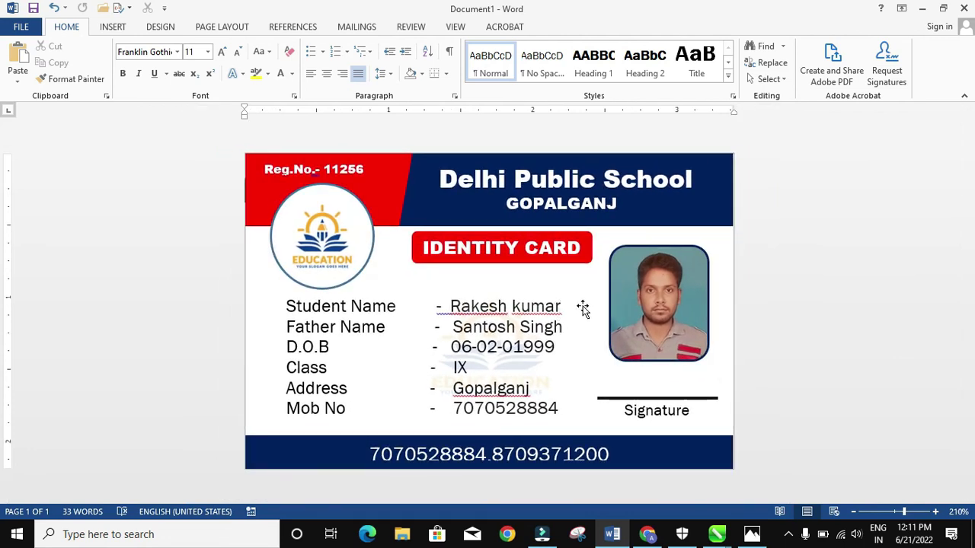
Scroll over the finished card and select the watermark box to check it.
ctrl+scroll(577, 314, up, 4)
ctrl+scroll(576, 318, down, 3)
ctrl+scroll(581, 332, up, 3)
ctrl+scroll(592, 354, down, 1)
click(593, 373)
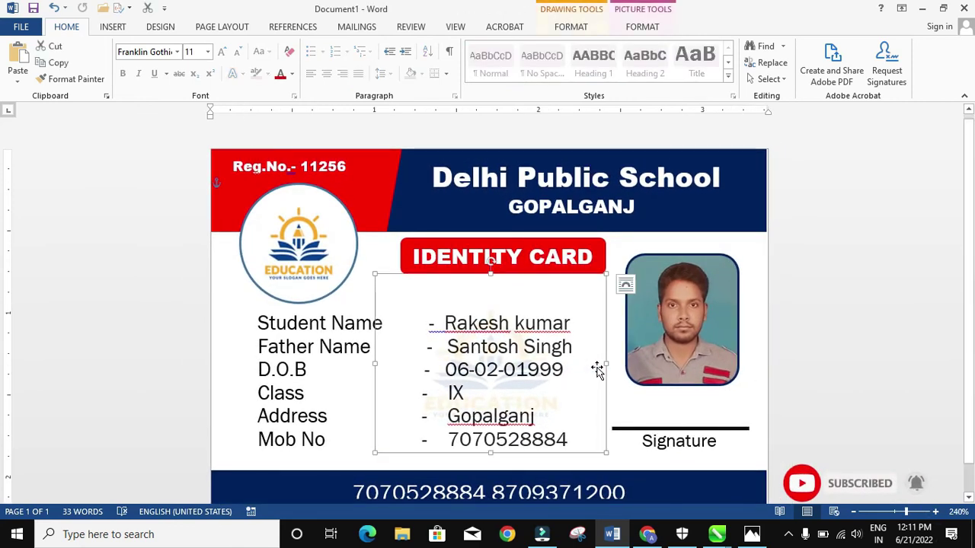
ctrl+scroll(597, 370, down, 2)
ctrl+scroll(597, 370, down, 1)
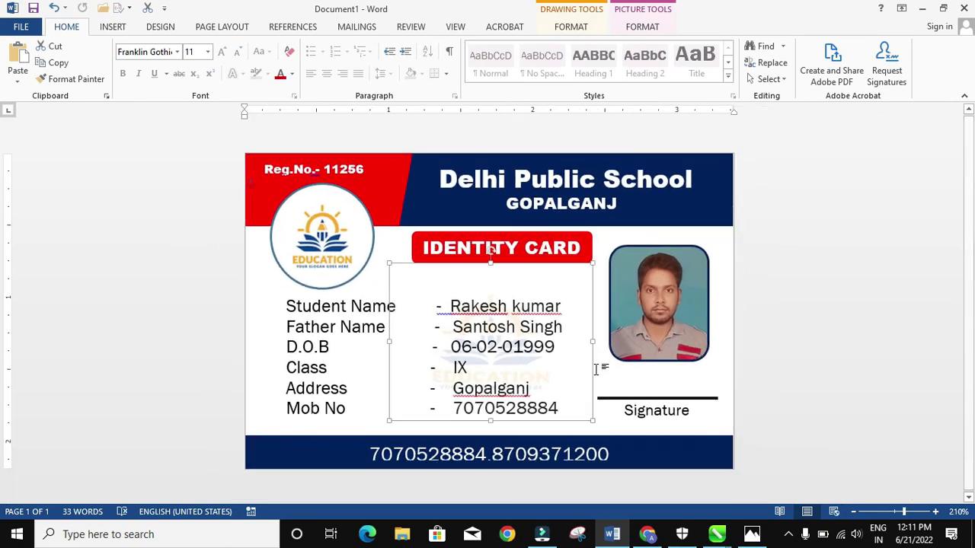